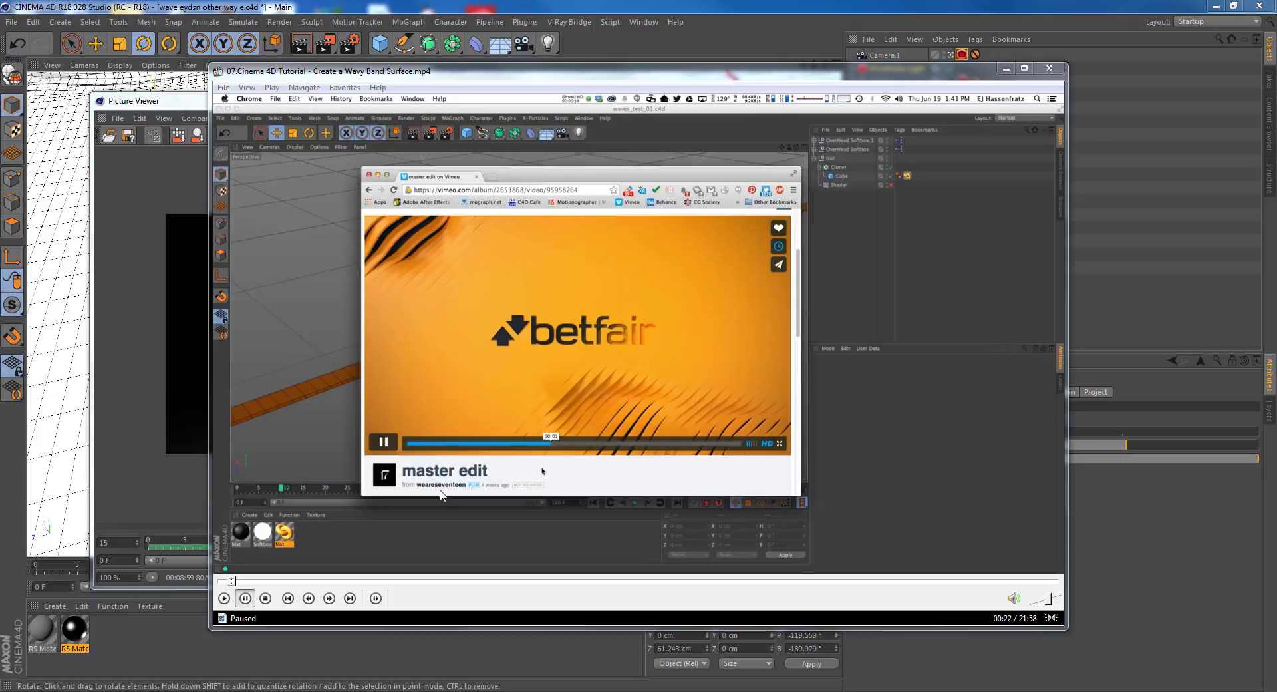
Rewind the wavy band reference video to about 0:11 and play its opening sample animation.
click(227, 584)
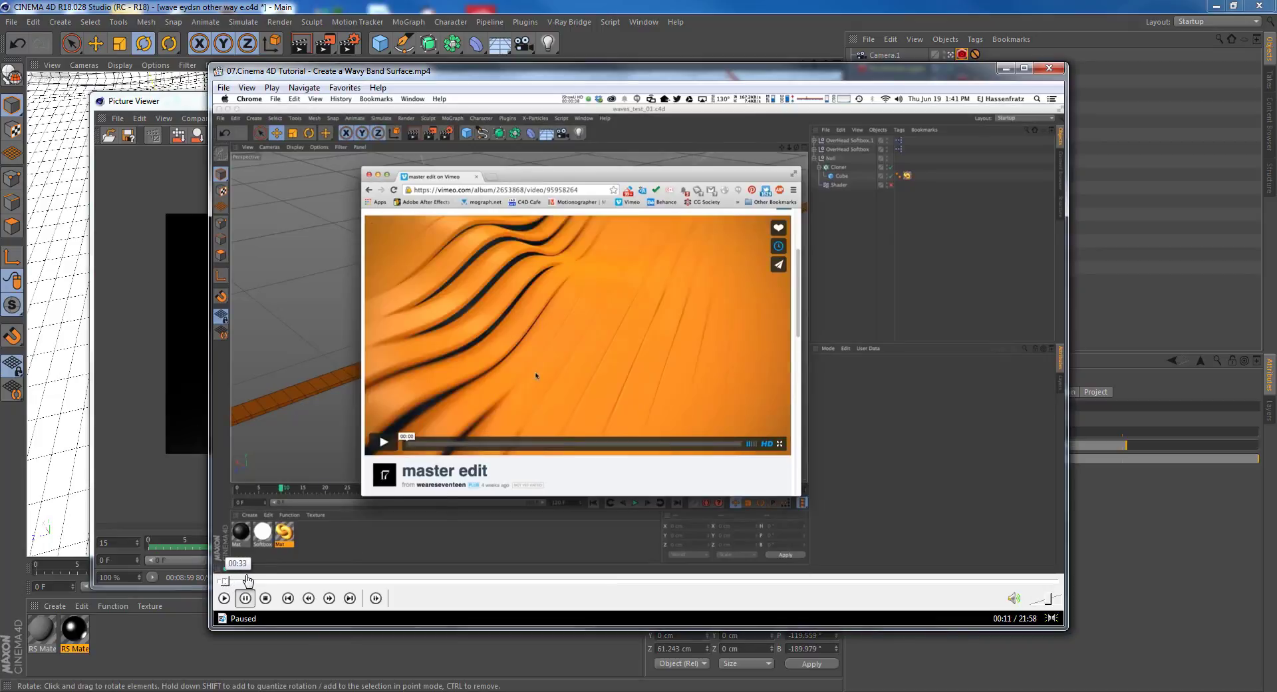
scroll(766, 622, down, 3)
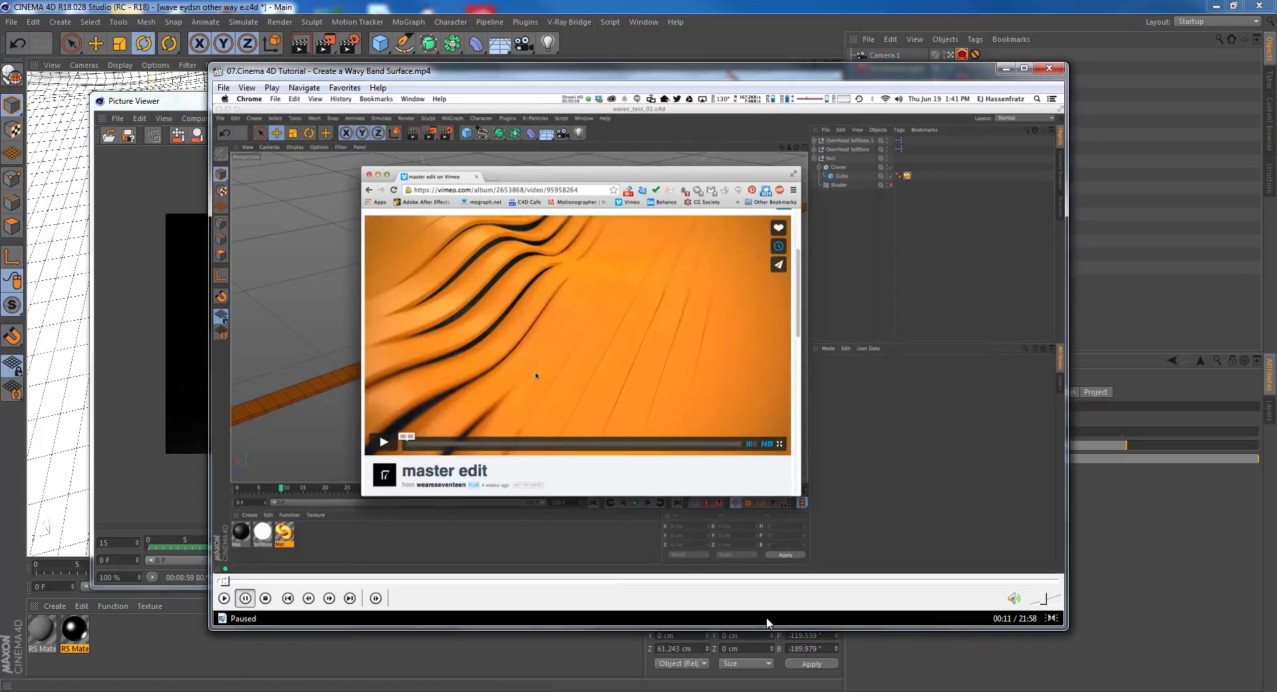
key(space)
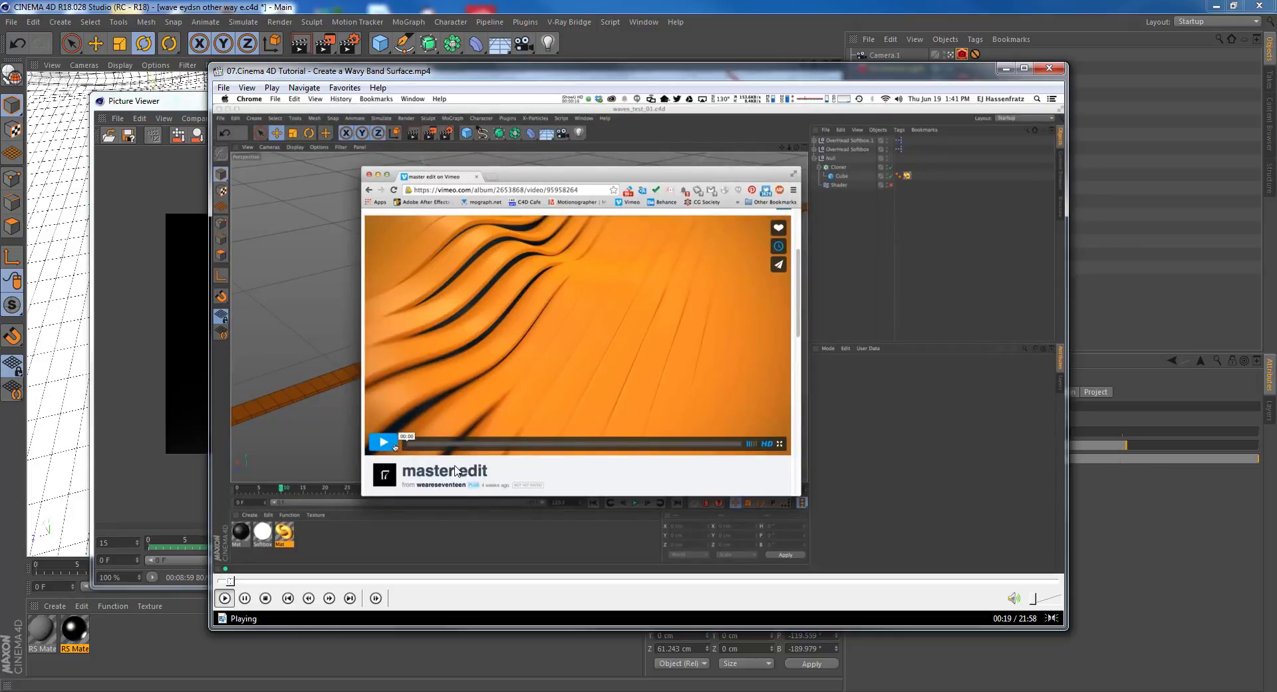
key(space)
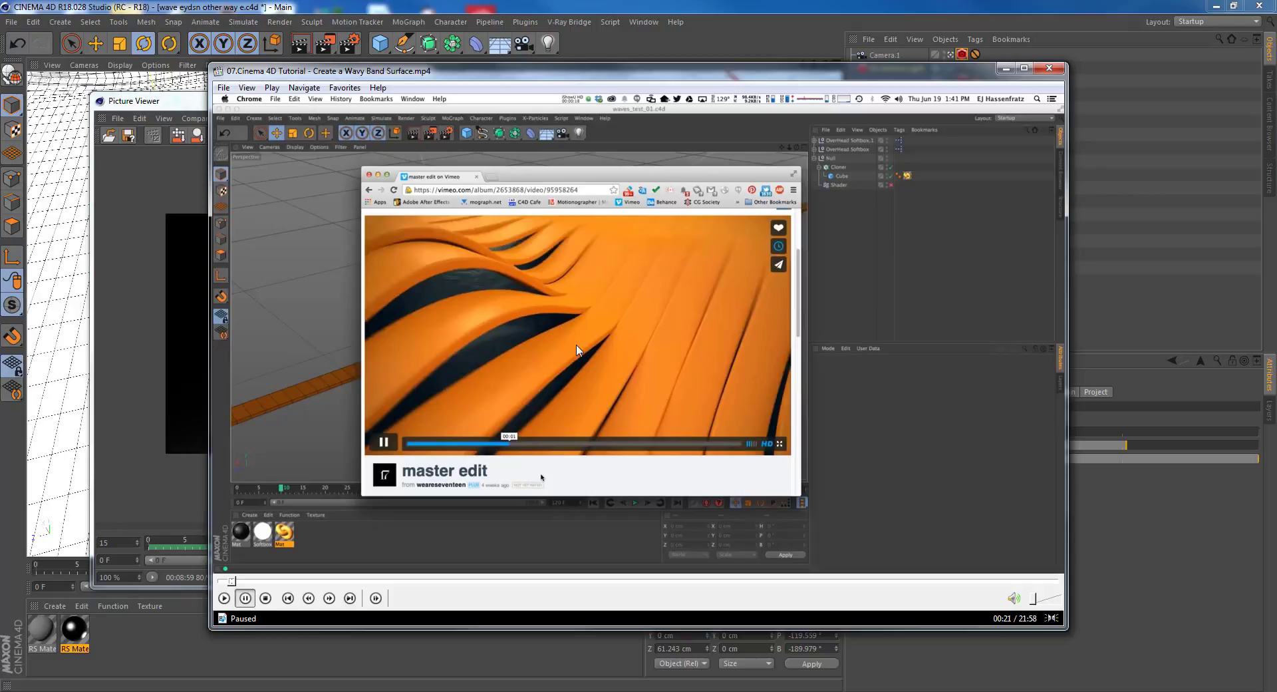
key(space)
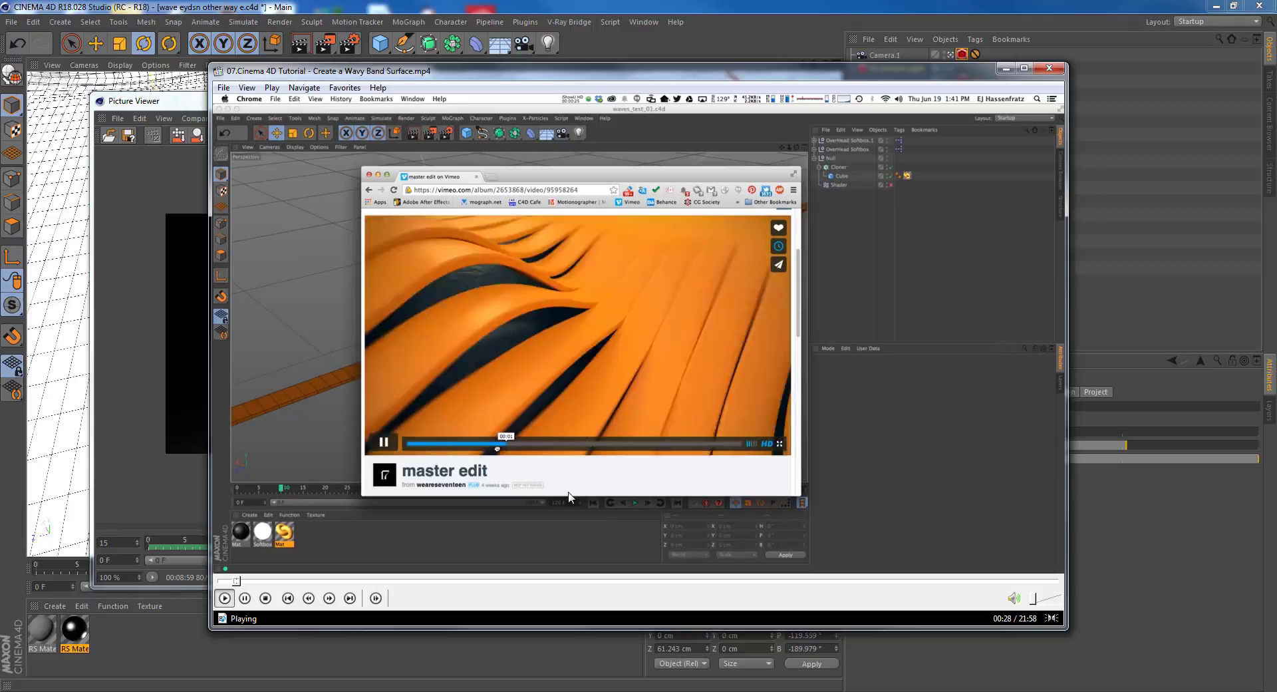
Skim the reference video up to the wavy surface setup around 16:44 and 17:55, enlarged for viewing, and put the player away.
click(249, 582)
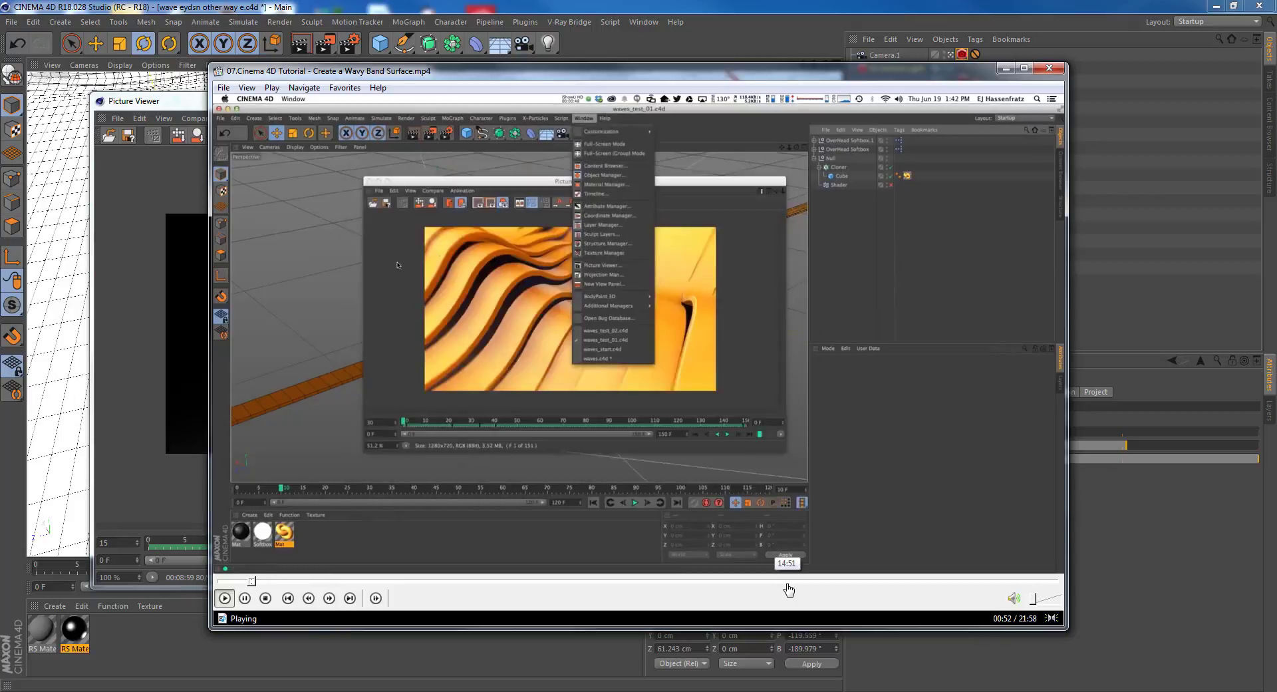
click(789, 586)
click(804, 585)
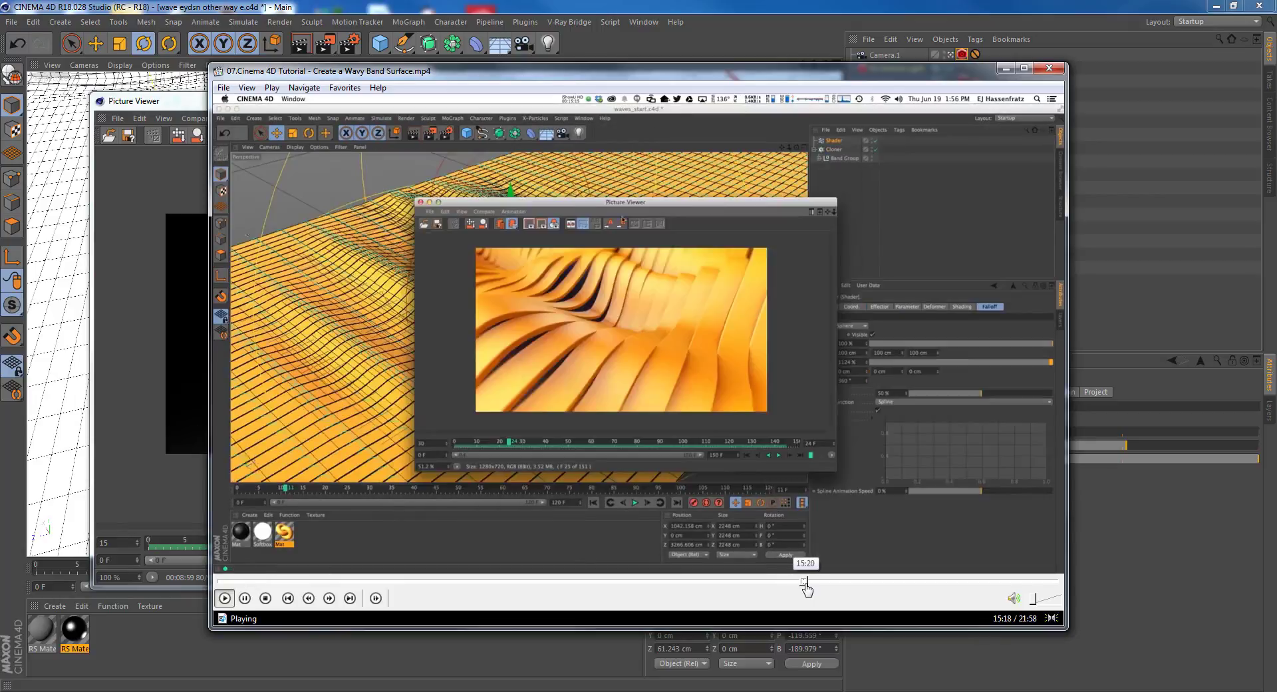
click(858, 583)
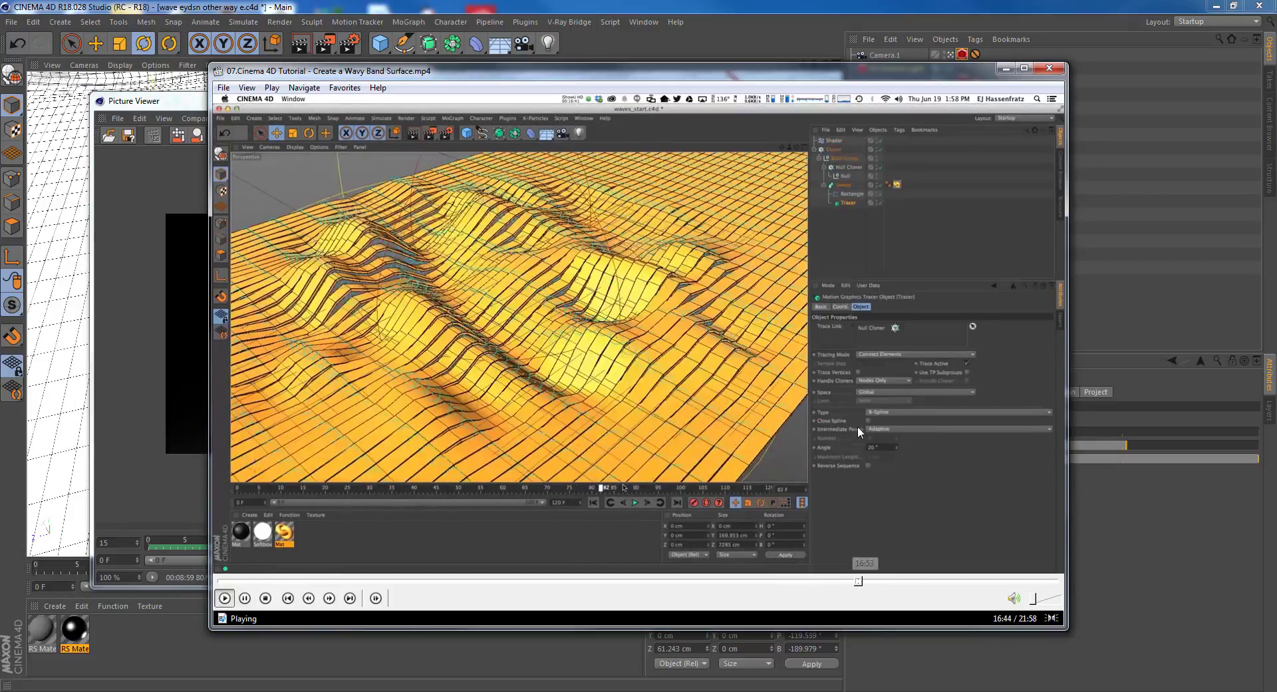
double_click(858, 431)
double_click(965, 425)
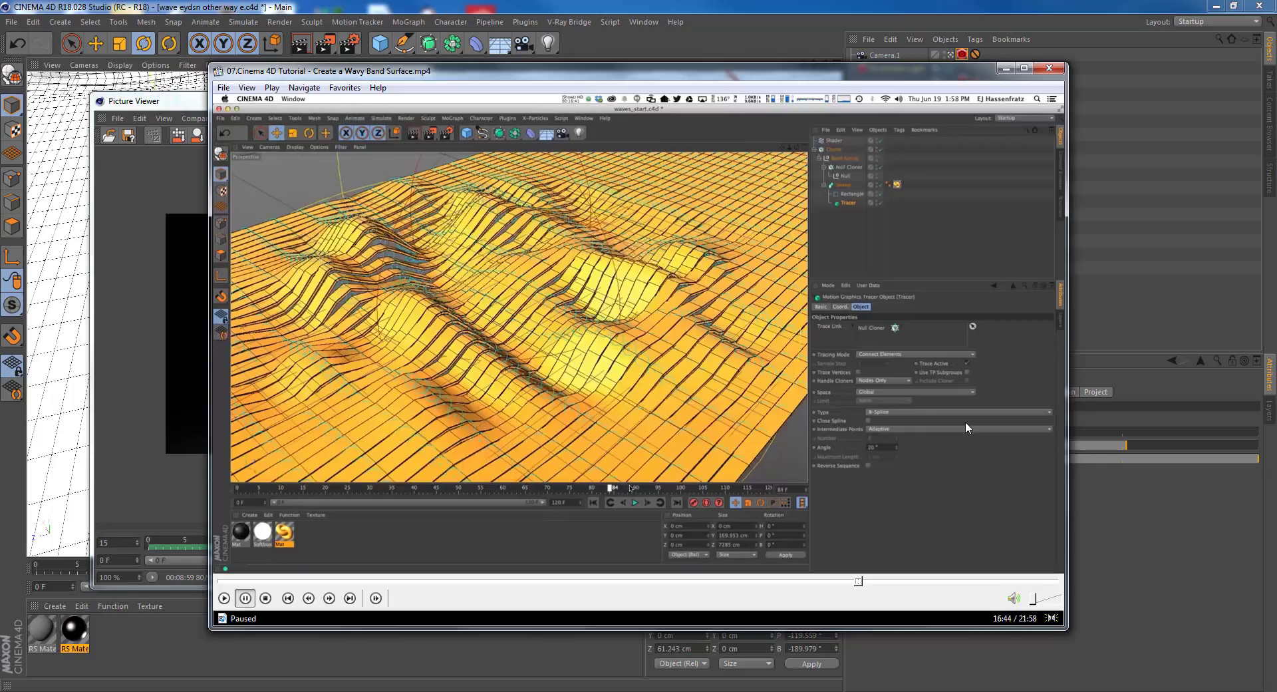
double_click(910, 74)
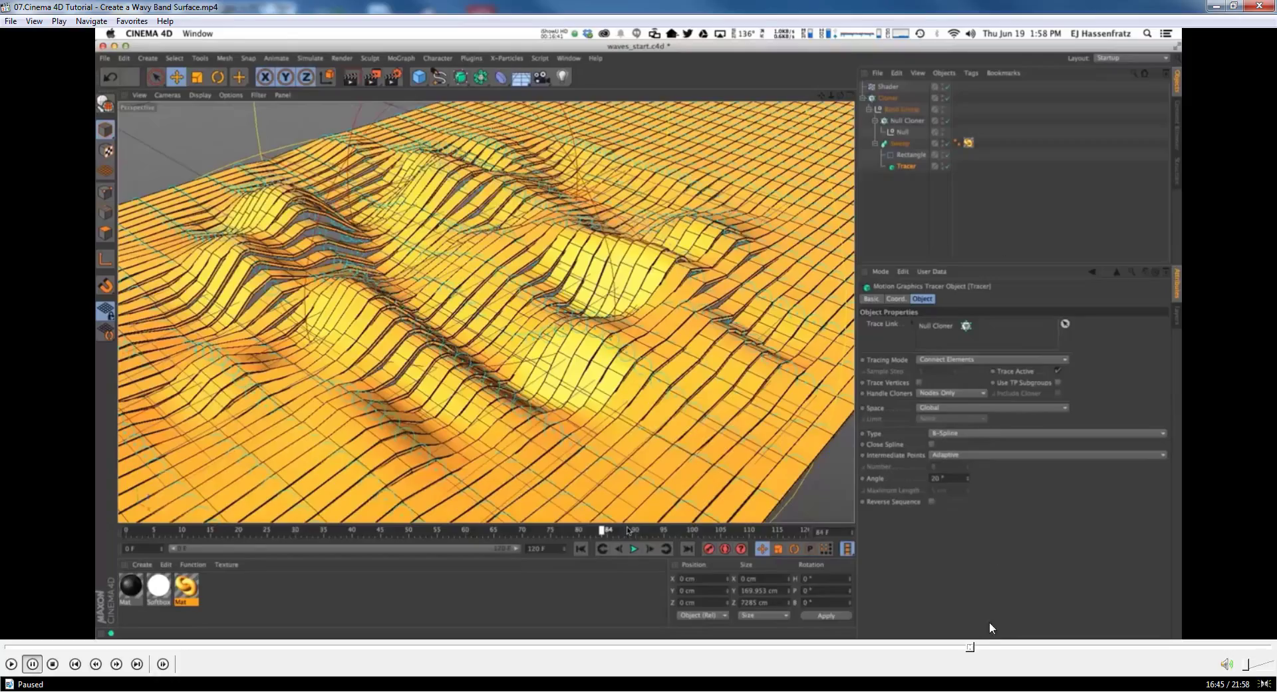
drag(992, 648, 1049, 648)
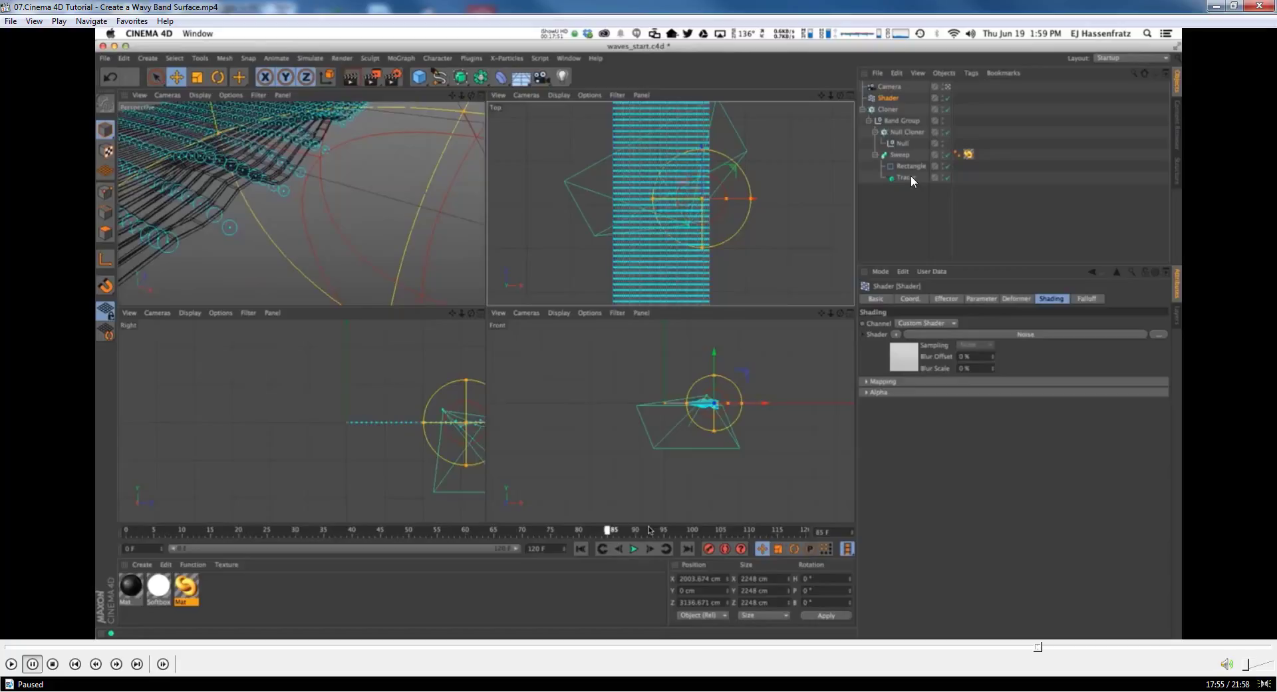
double_click(863, 8)
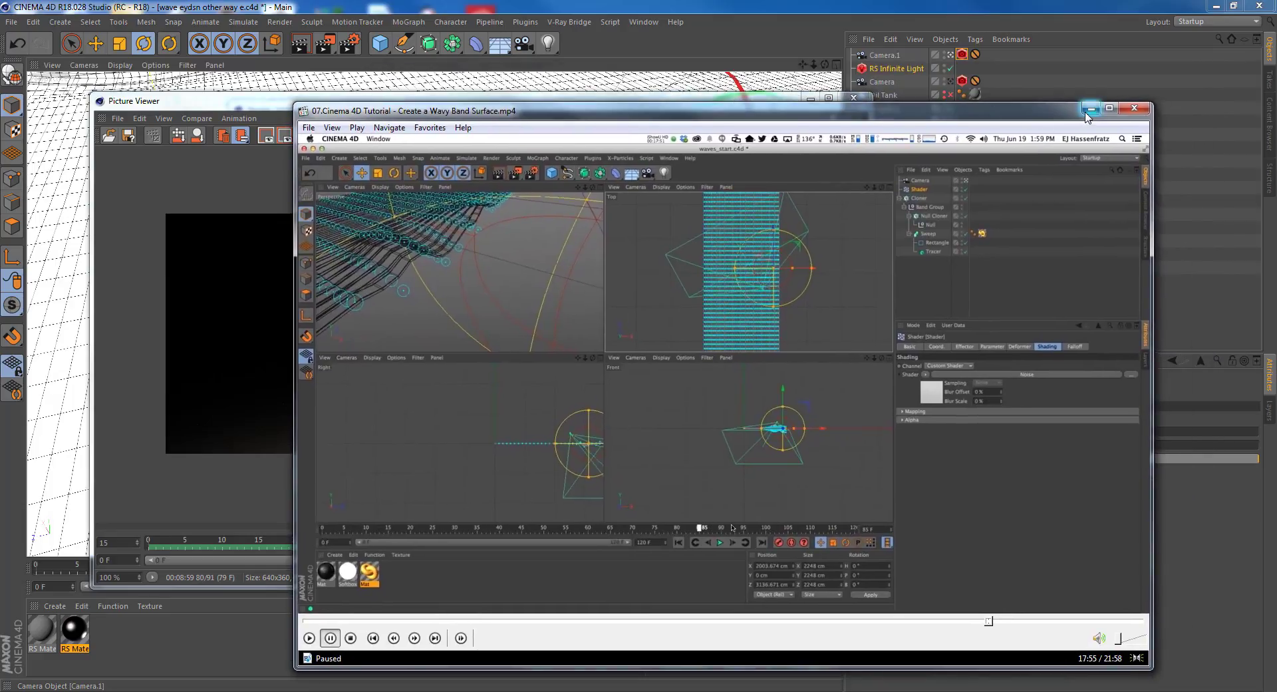
click(1087, 113)
Play the rendered wave animation in the Picture Viewer from its first frame, and close the Picture Viewer and Render Settings windows.
drag(684, 105, 861, 83)
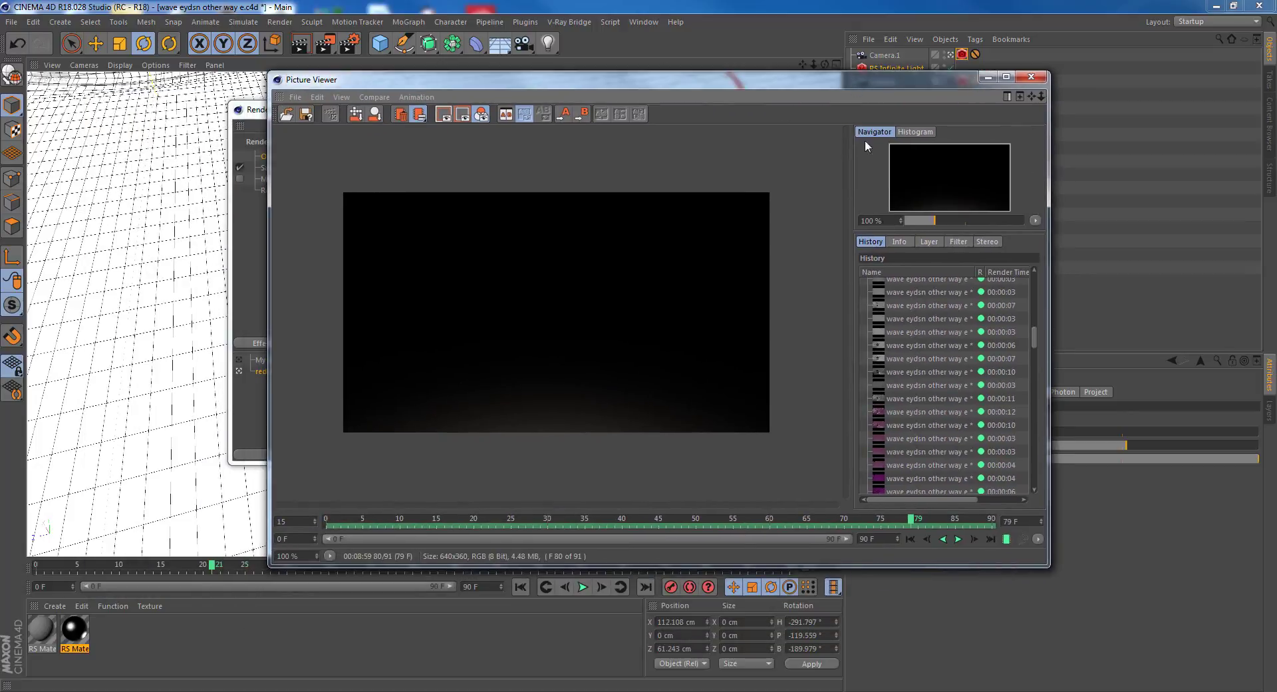
click(909, 538)
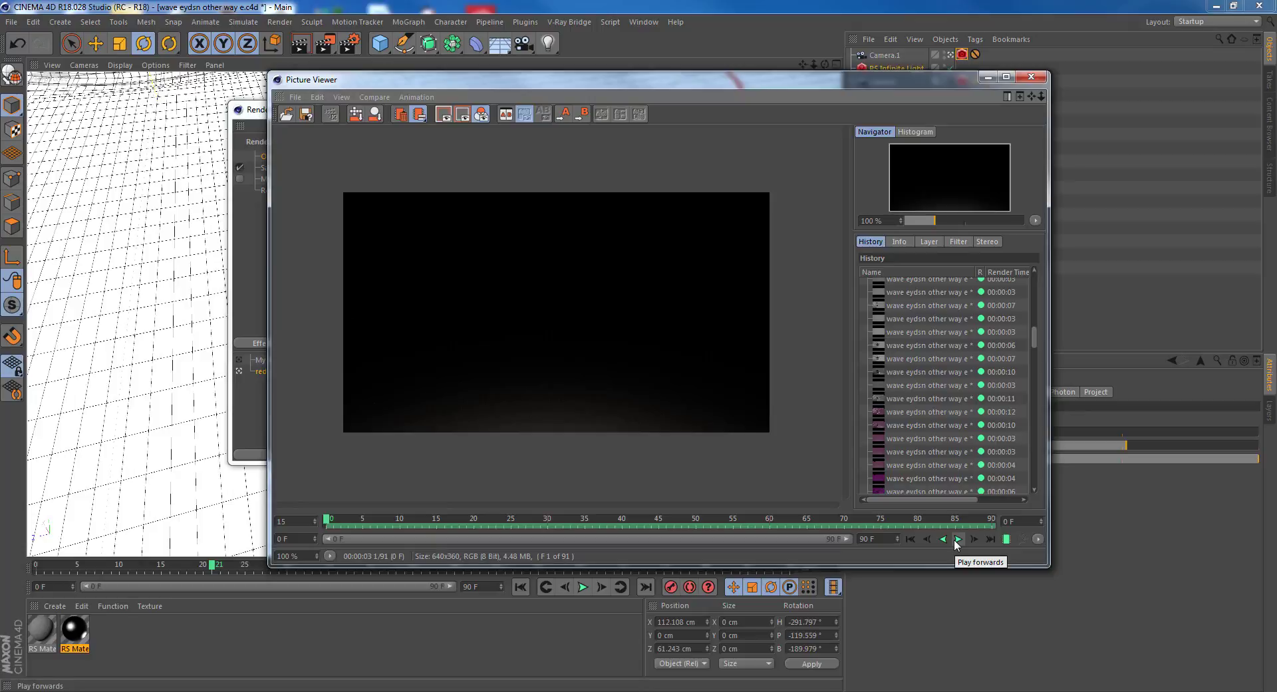
click(958, 540)
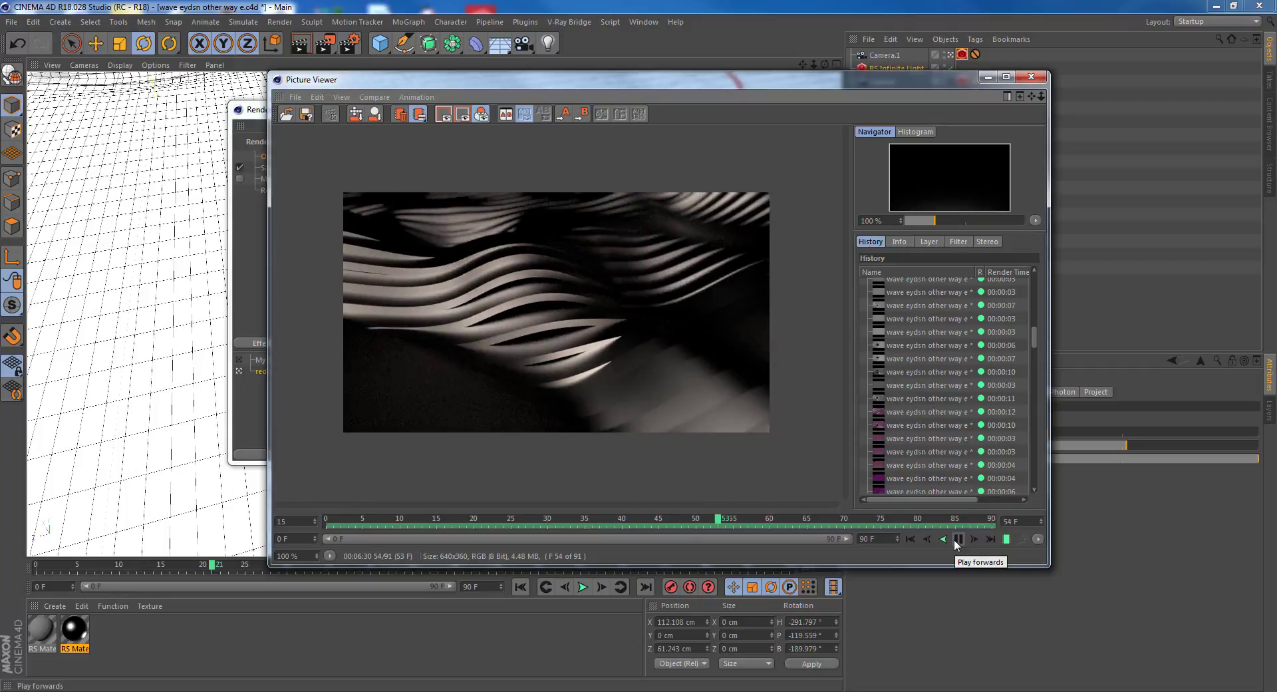
click(956, 542)
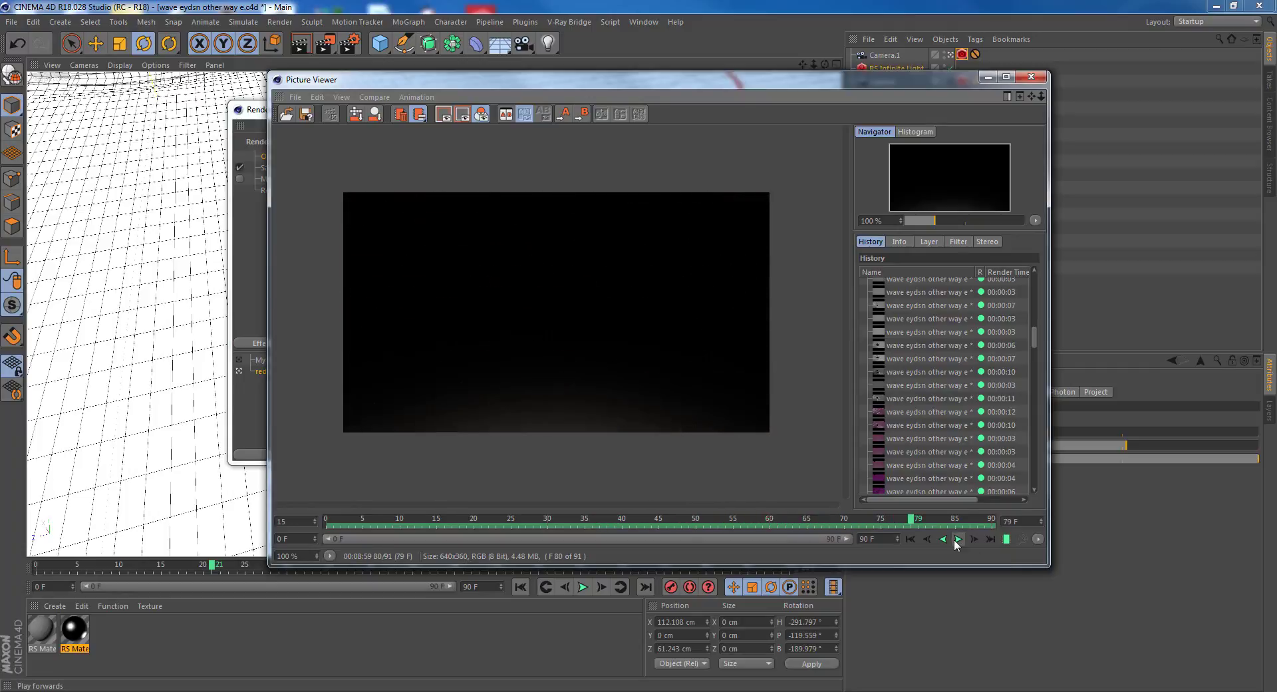
click(1031, 76)
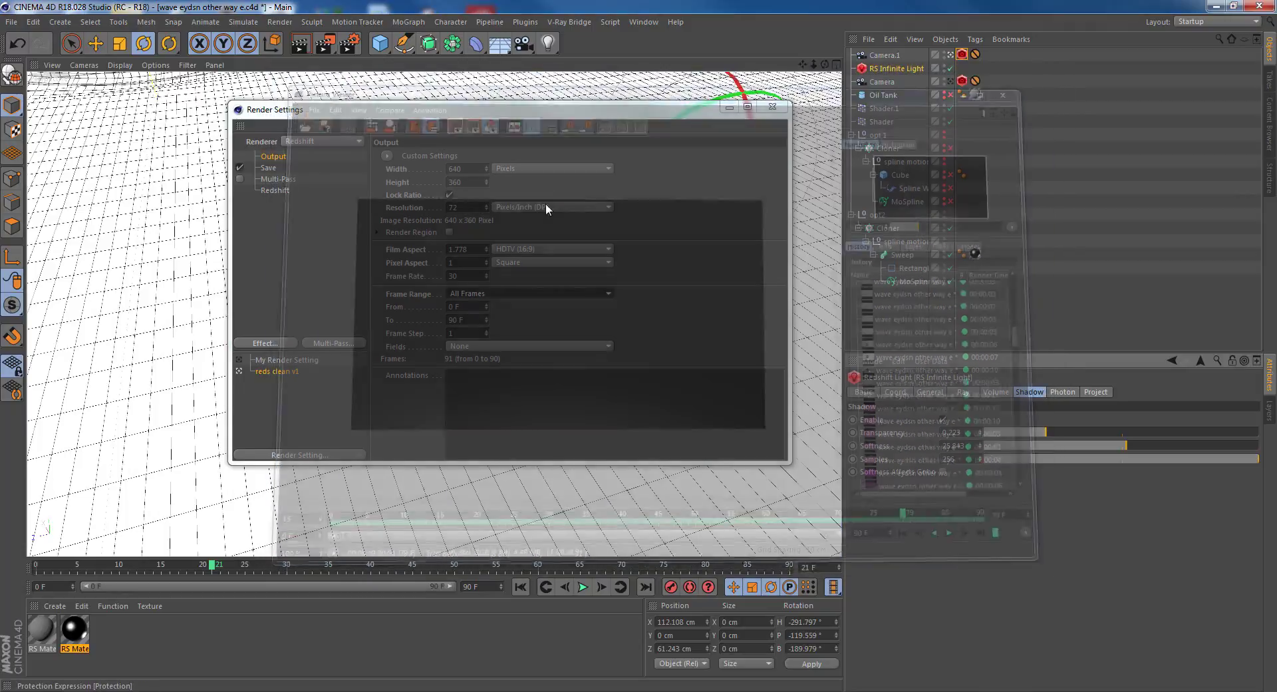
click(772, 106)
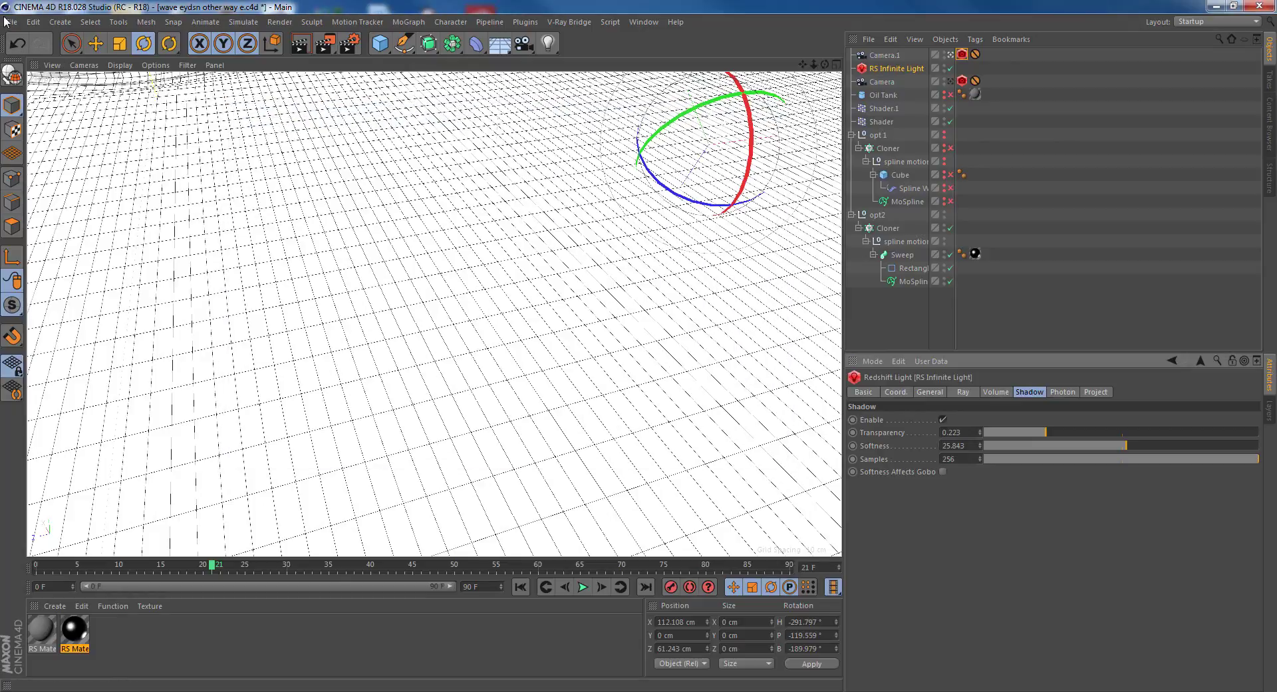
Save the current wave project and create a new empty project.
click(9, 21)
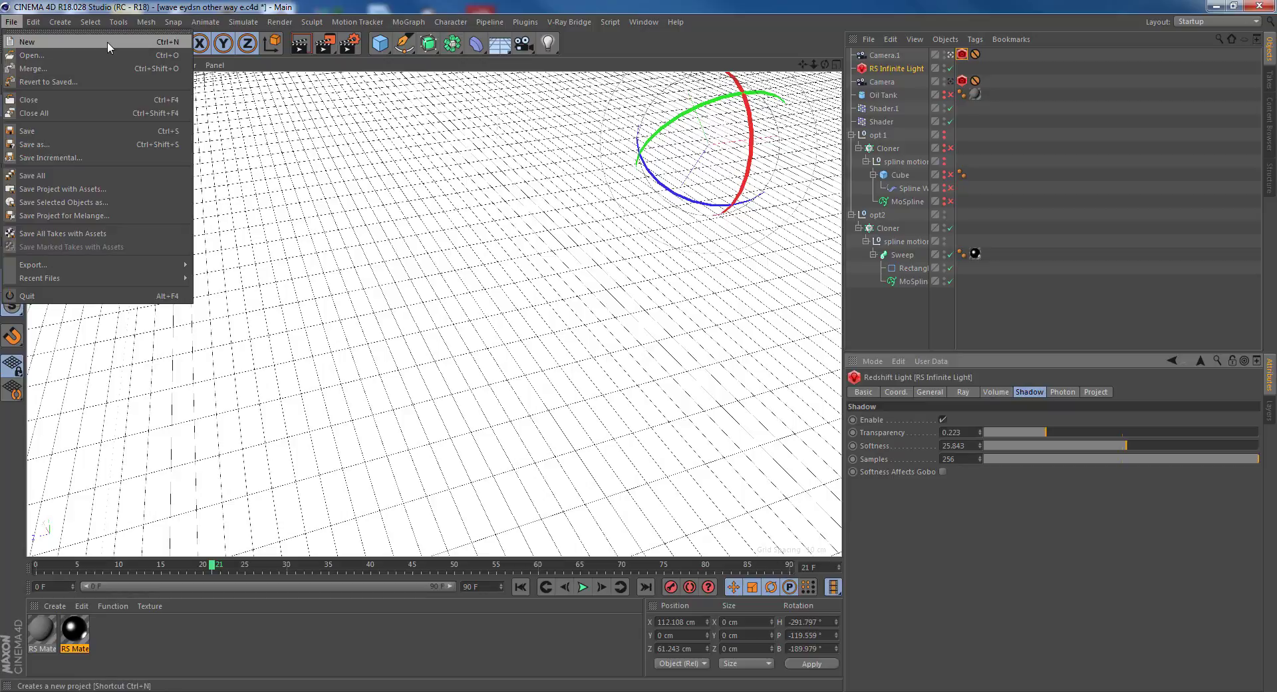
click(100, 131)
click(16, 24)
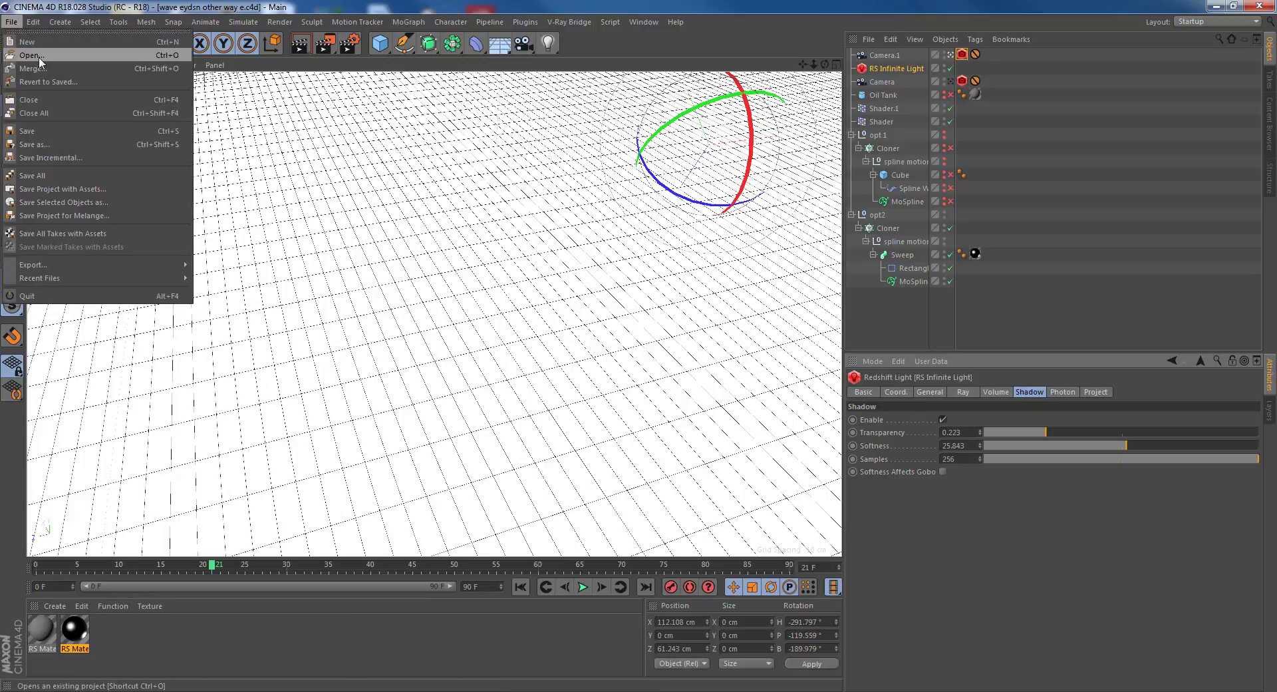
click(54, 38)
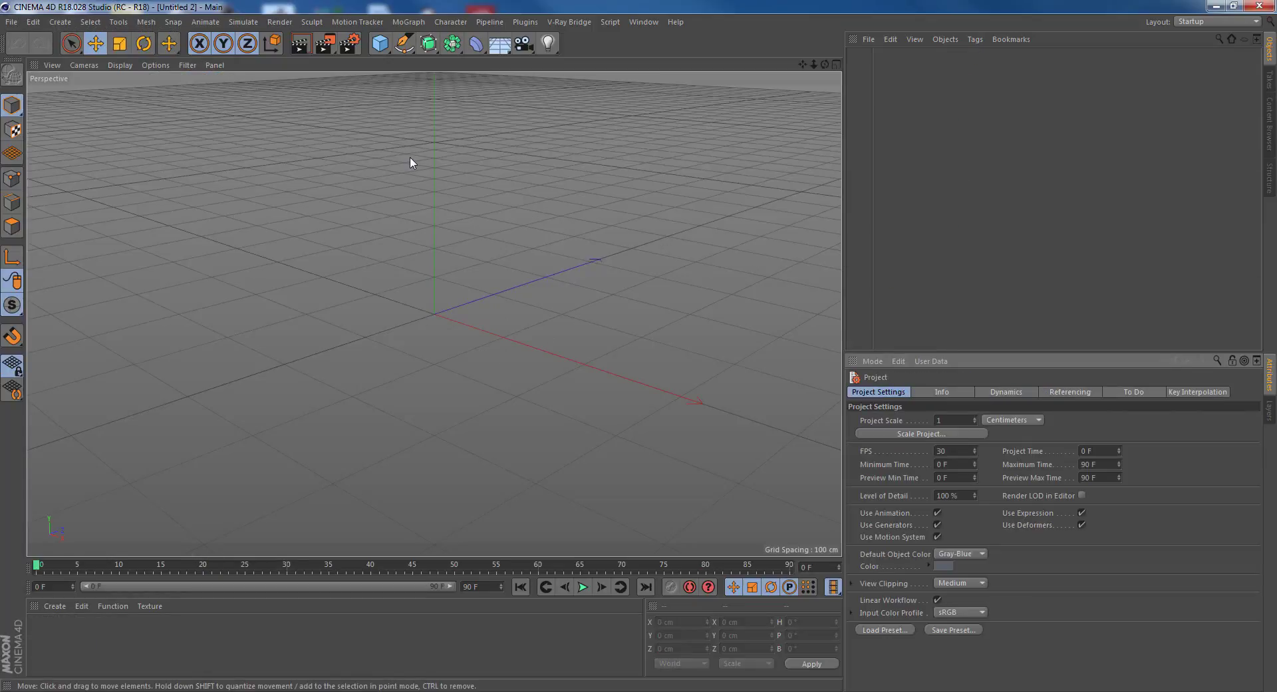
Add a MoSpline object to the empty scene.
click(409, 21)
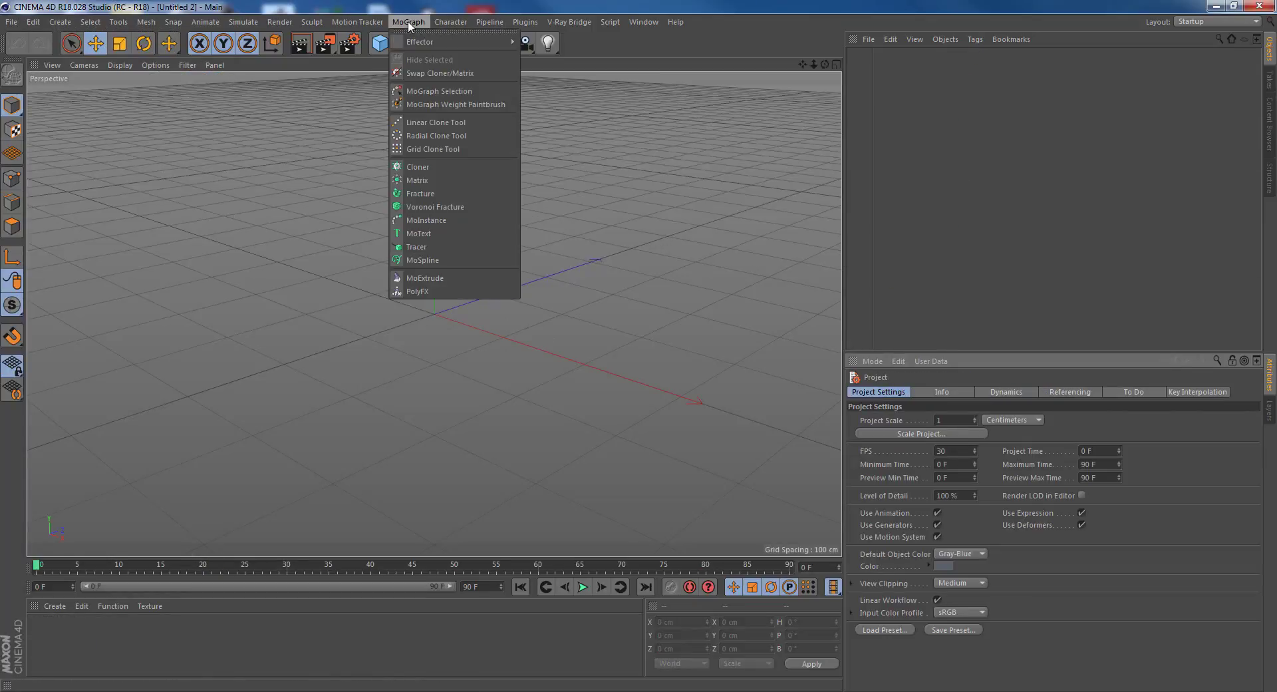
click(465, 260)
scroll(458, 304, up, 6)
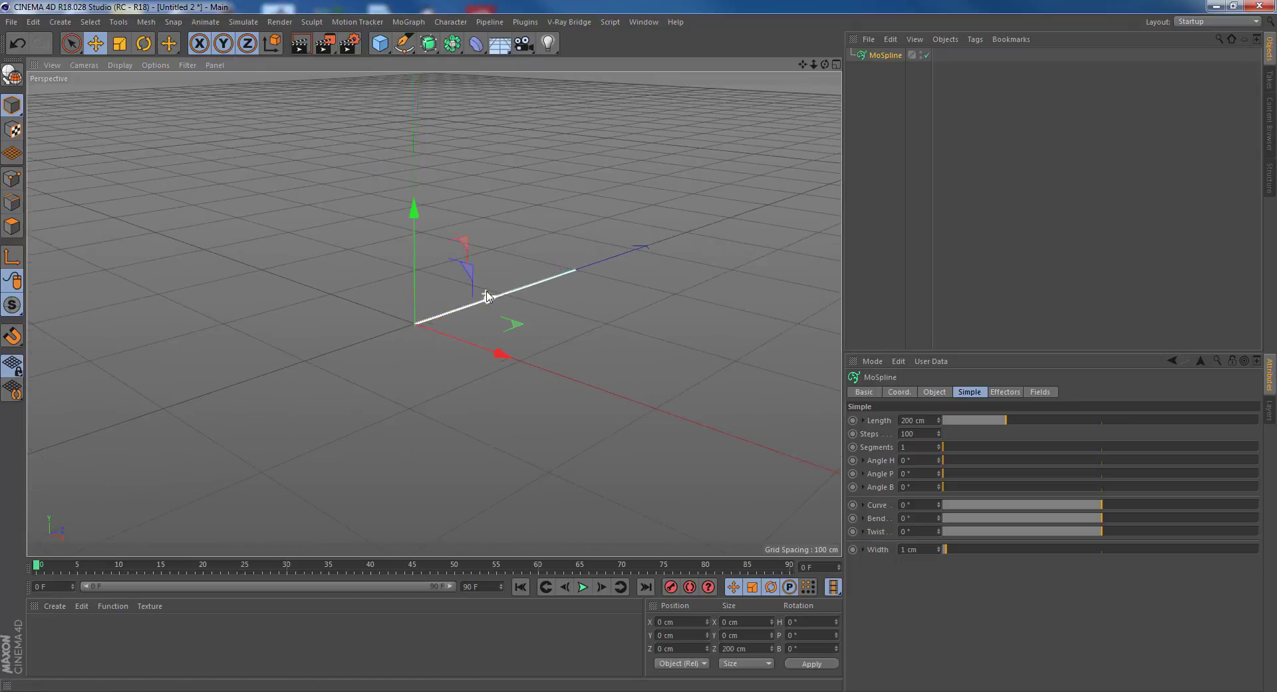
alt+drag(445, 311, 356, 323)
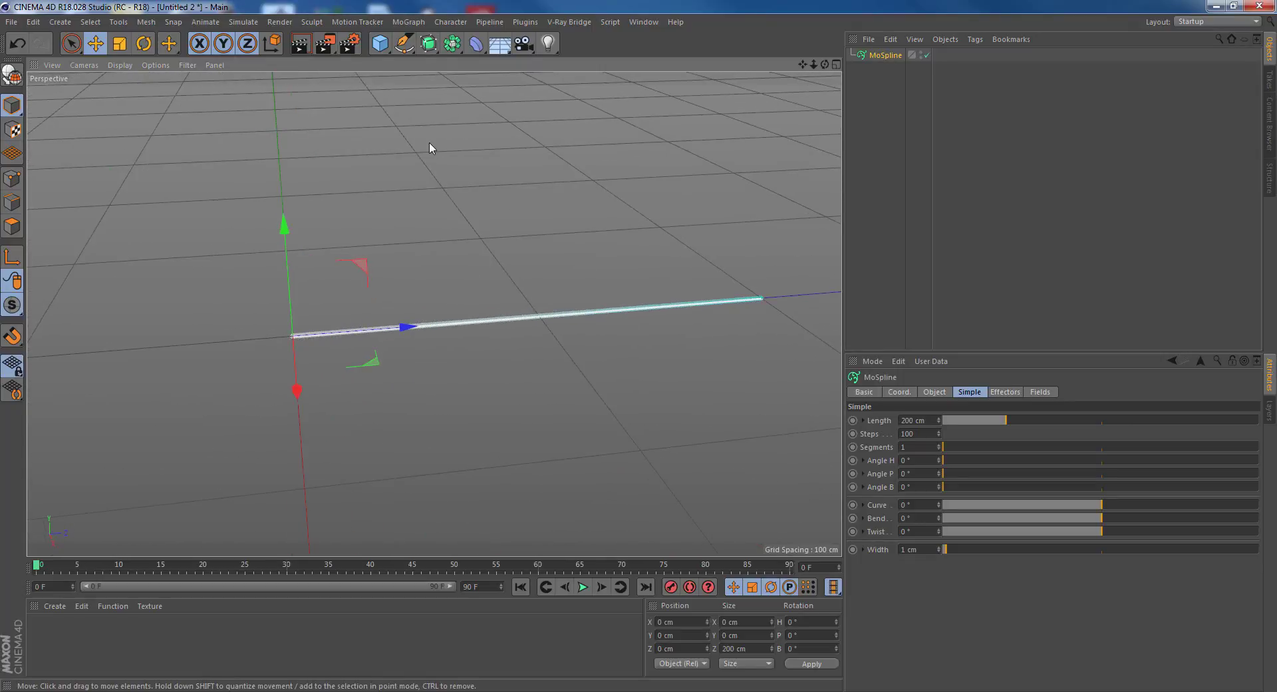
Add a Shader effector that acts on the MoSpline.
click(408, 22)
mouse_move(425, 42)
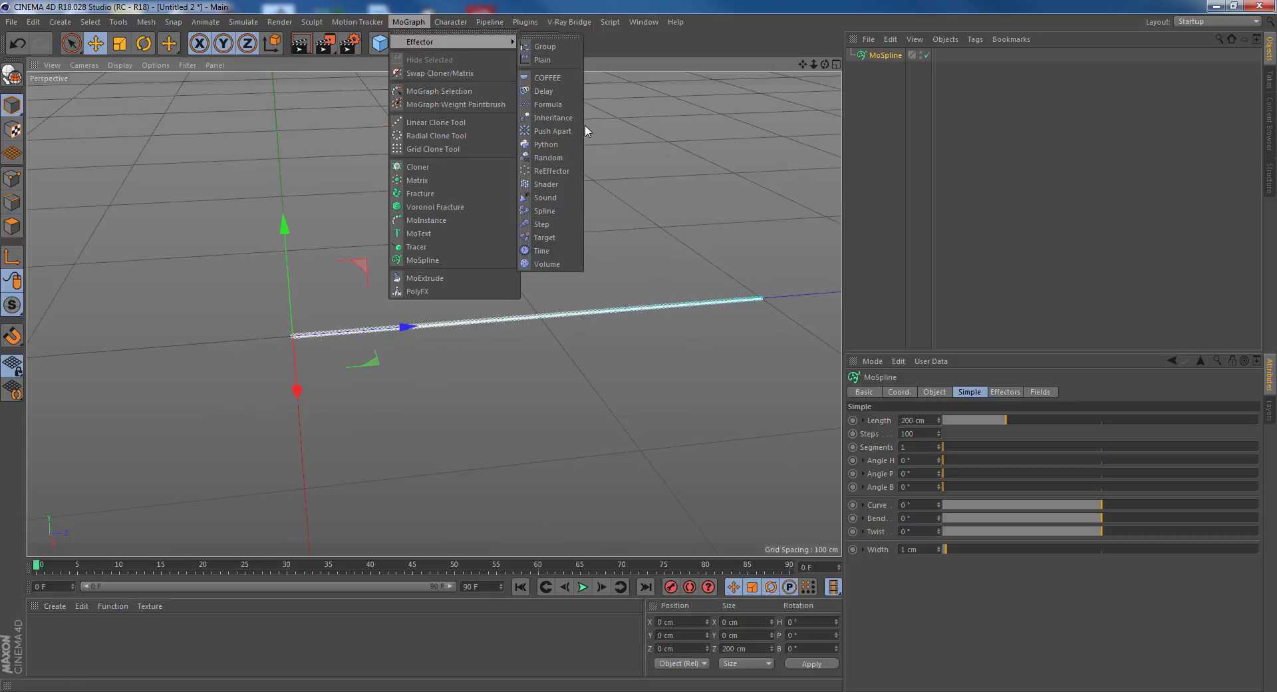
click(571, 181)
alt+drag(432, 318, 573, 356)
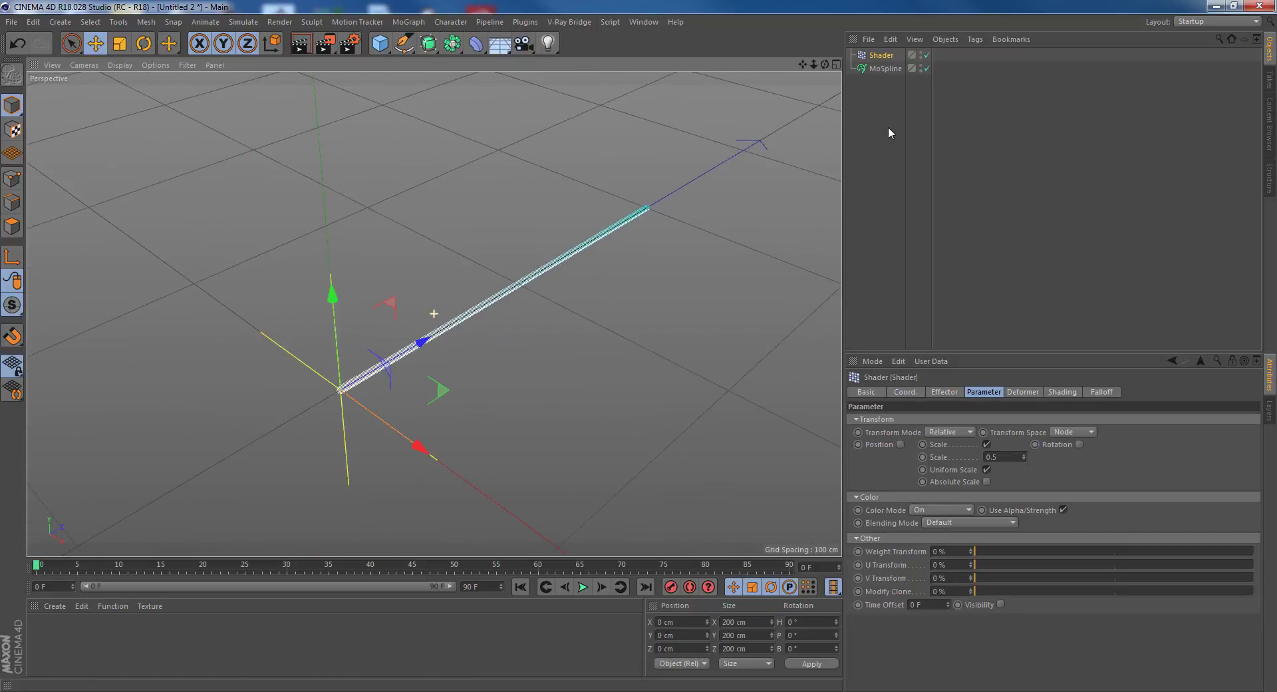
Make the Shader effector affect position instead of scale, with a Y offset of 50 cm.
click(988, 444)
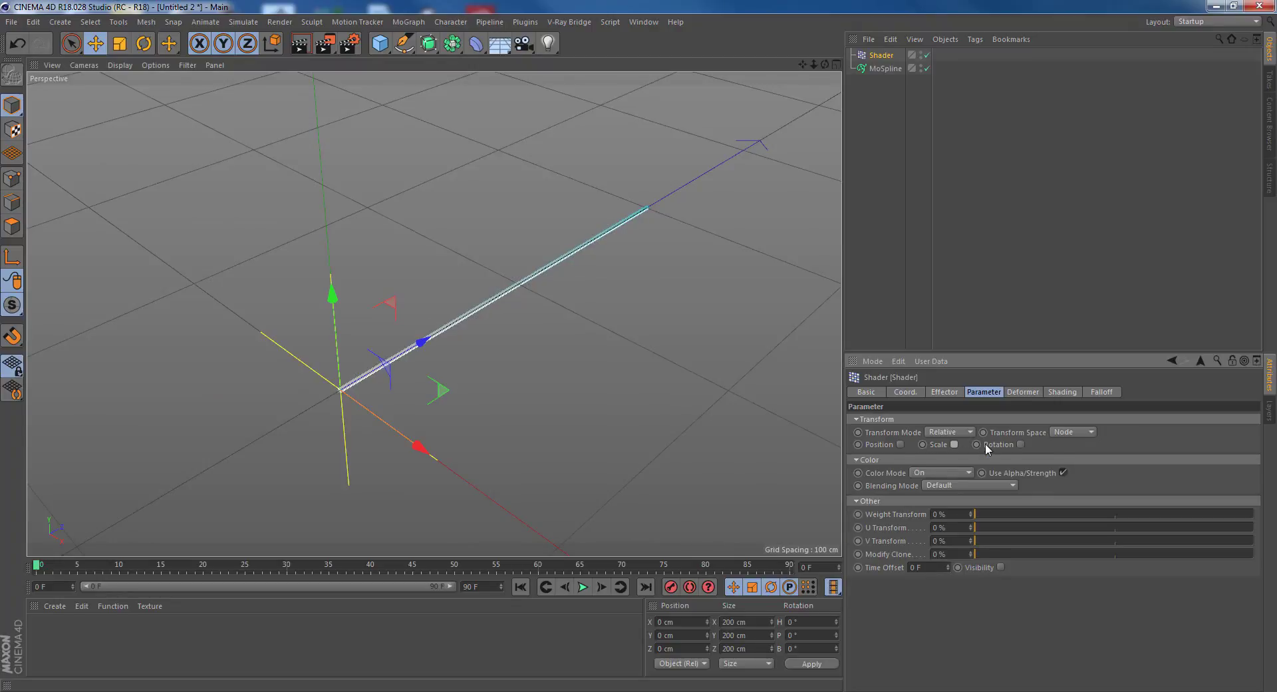
click(901, 445)
double_click(908, 470)
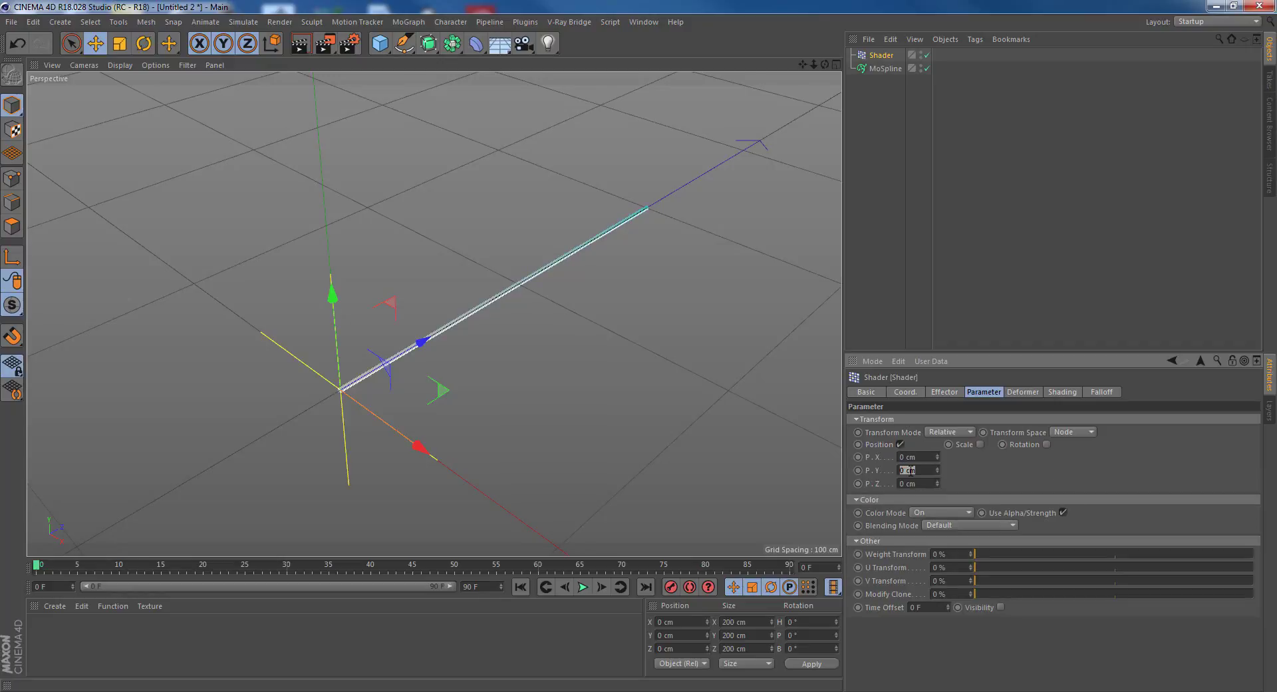
text(50)
key(Return)
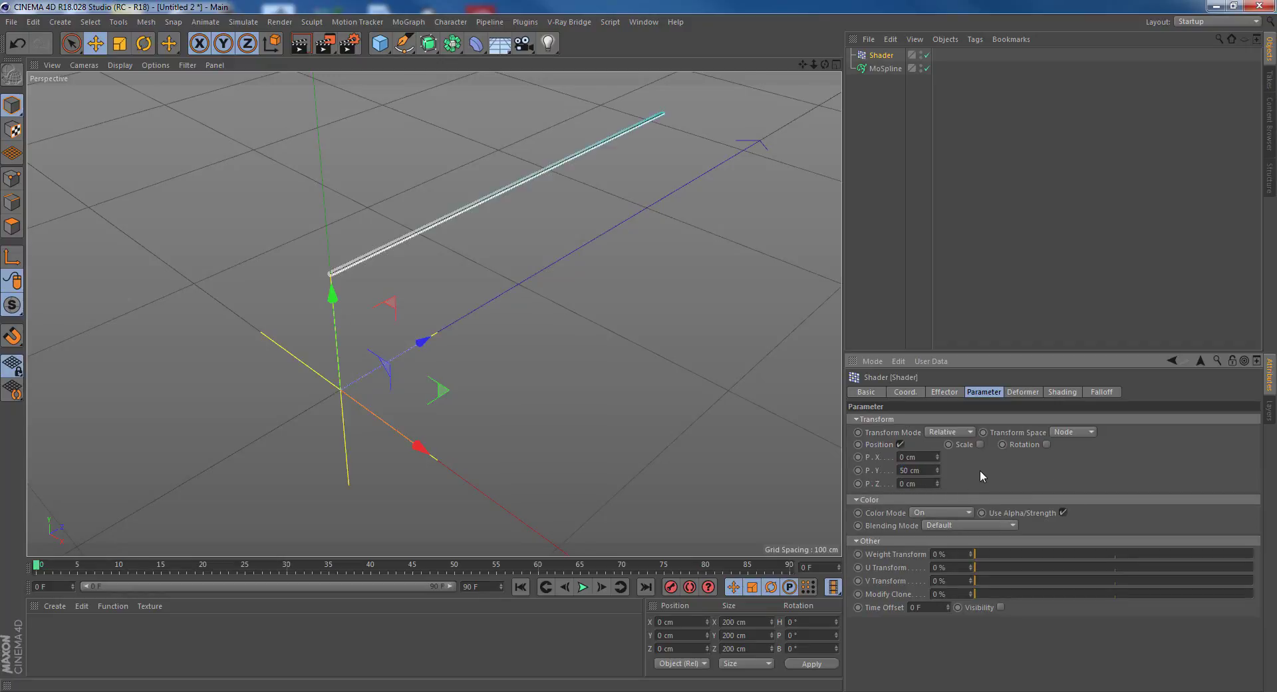
Set the Shader effector's Y position offset to -50 cm and its Color Mode to Off.
double_click(929, 465)
text(-50)
key(Return)
alt+drag(430, 439, 586, 433)
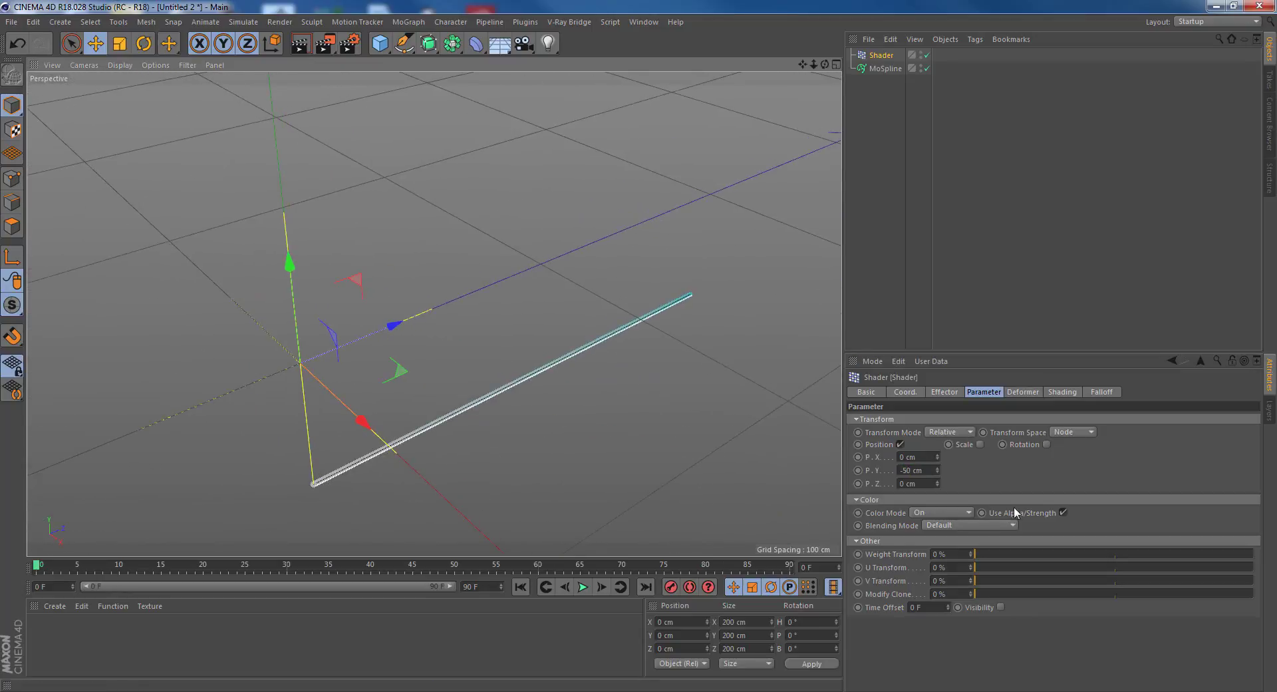
click(941, 513)
click(964, 527)
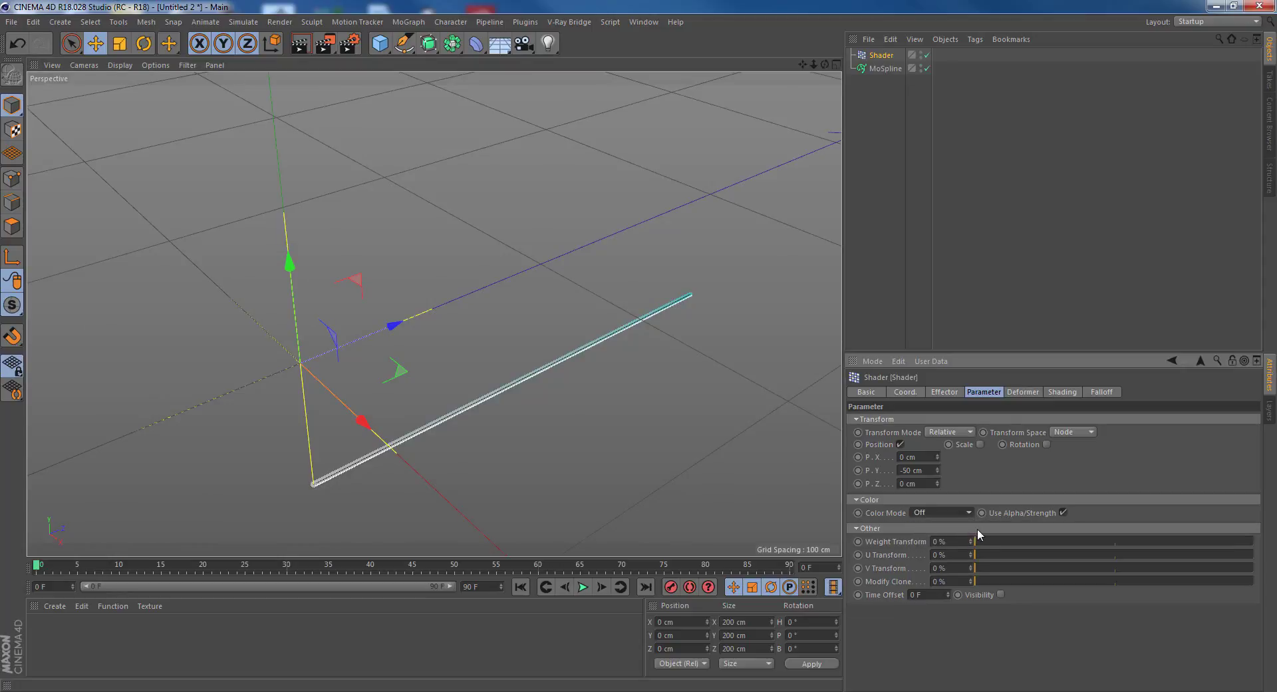
Assign a Noise shader as the Shader effector's custom shader to make the MoSpline wavy.
click(1072, 392)
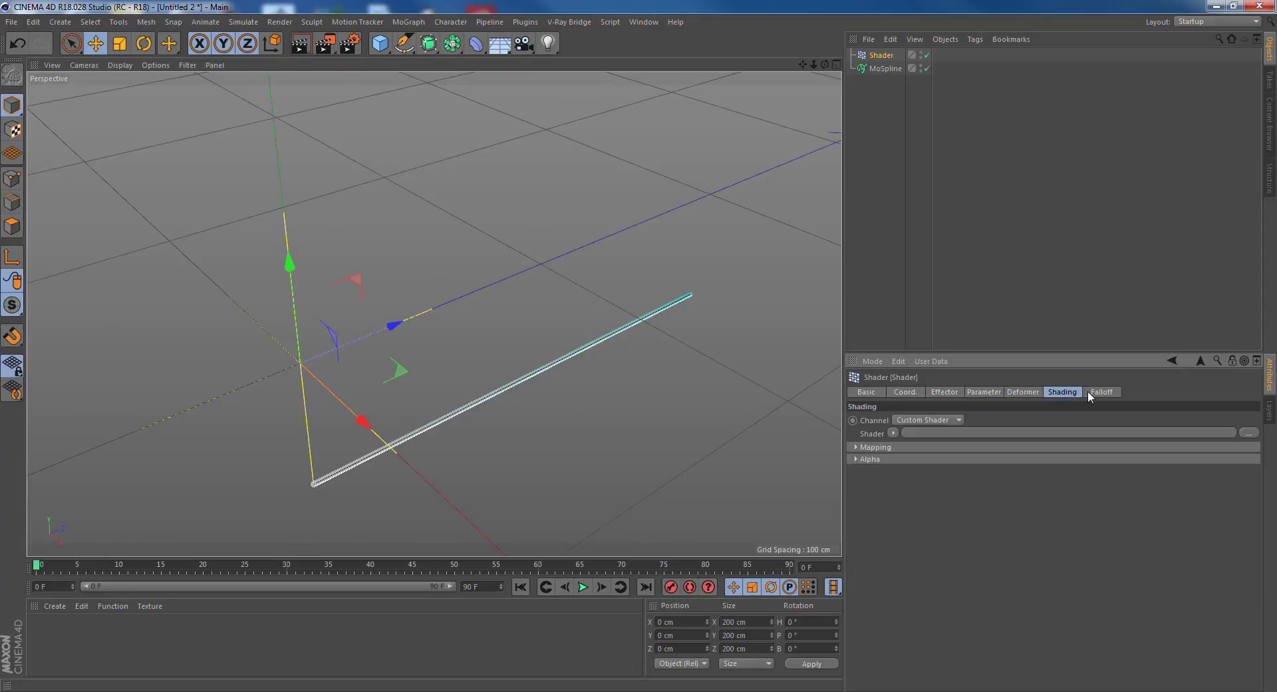
click(1089, 395)
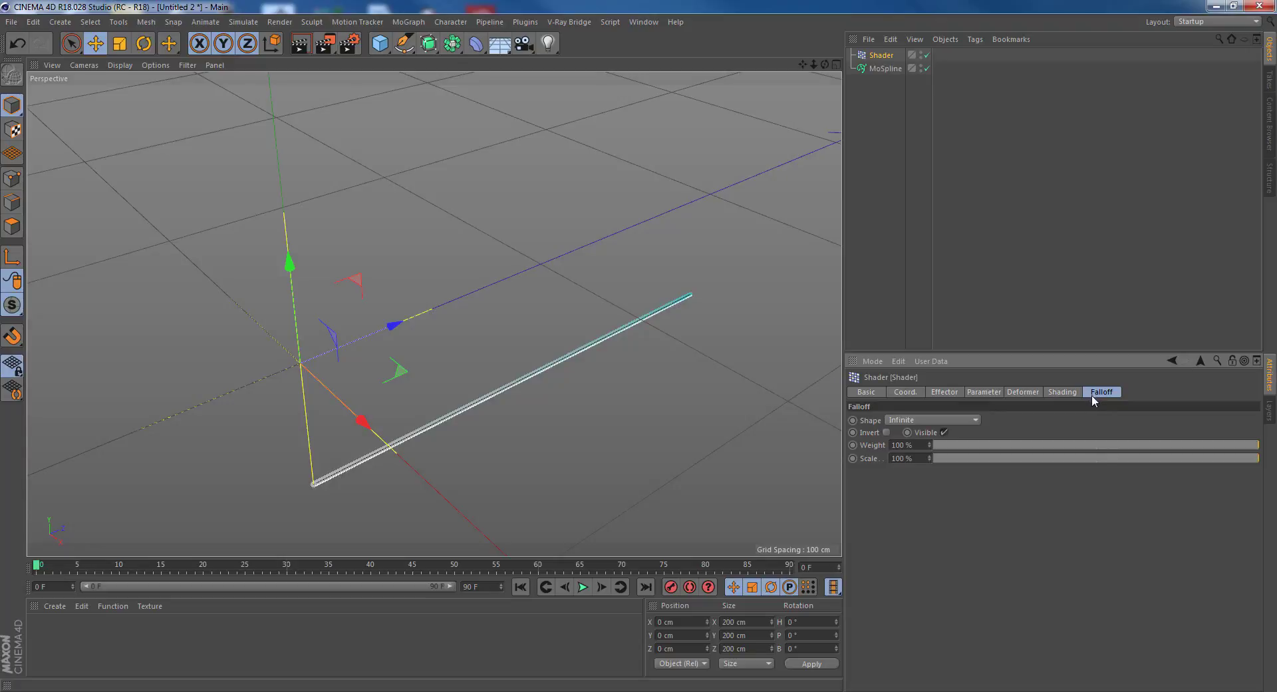
click(1063, 392)
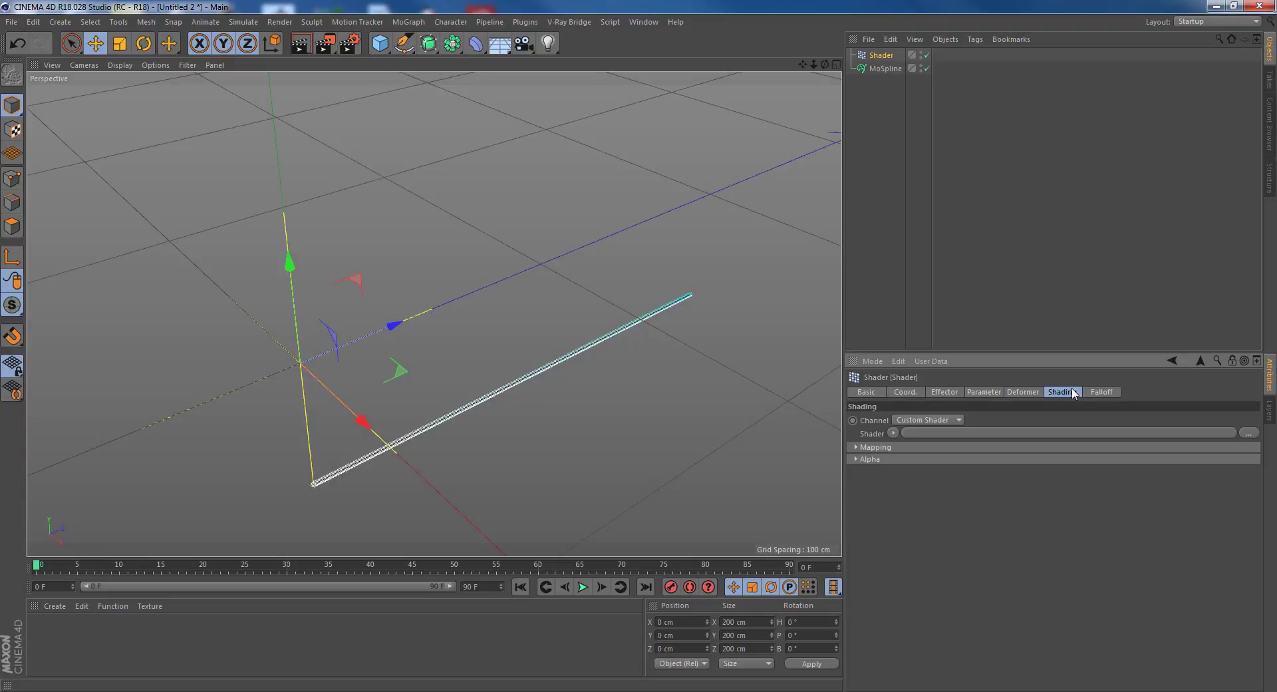
click(896, 433)
click(931, 212)
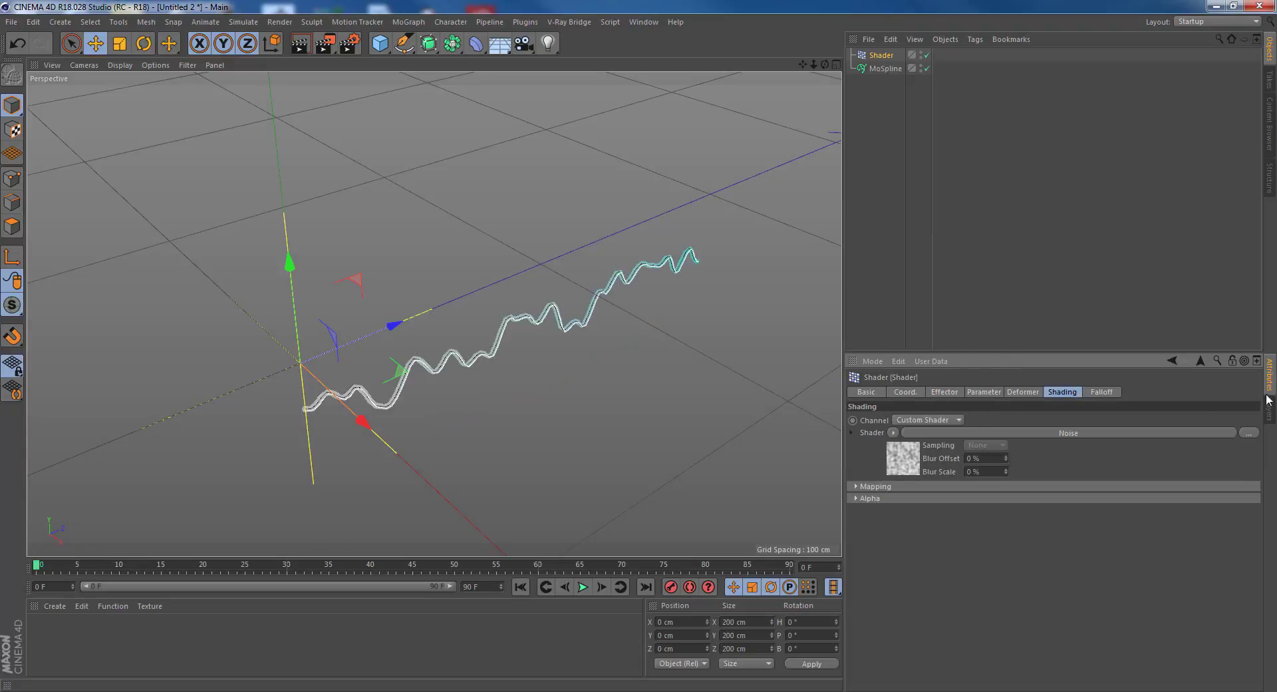
Set the Space of the Shader effector's Noise shader to World.
click(980, 432)
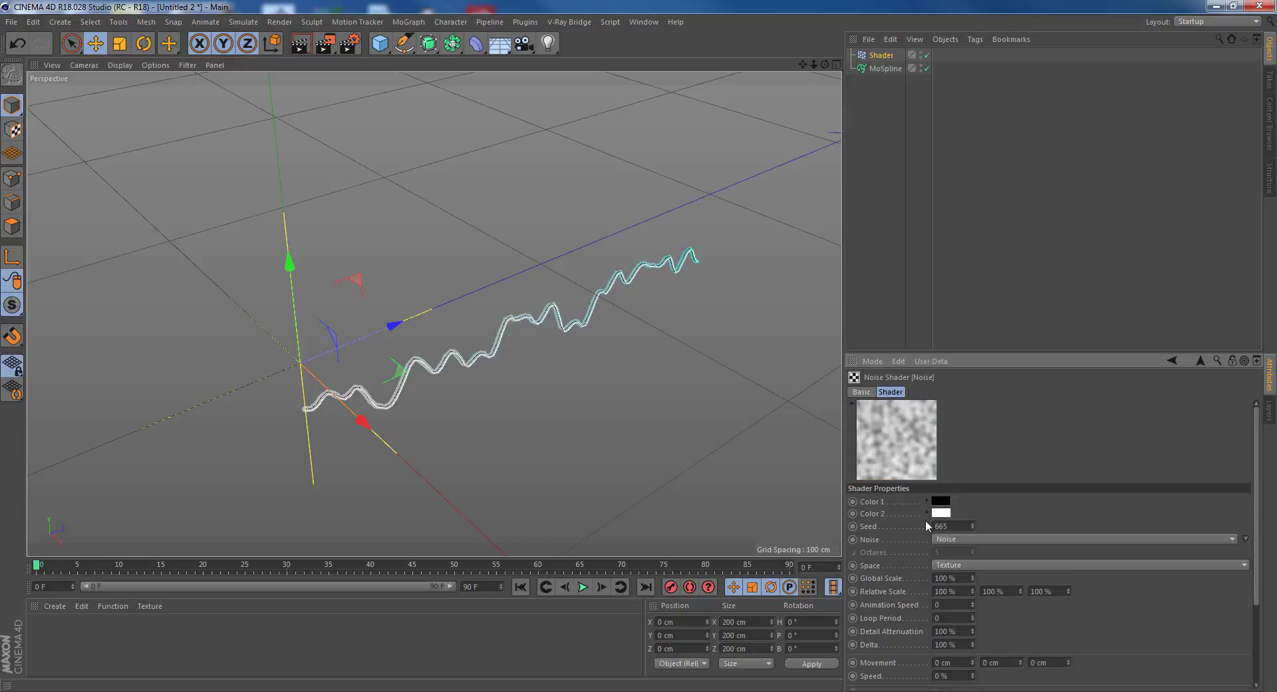
scroll(927, 525, down, 4)
click(990, 454)
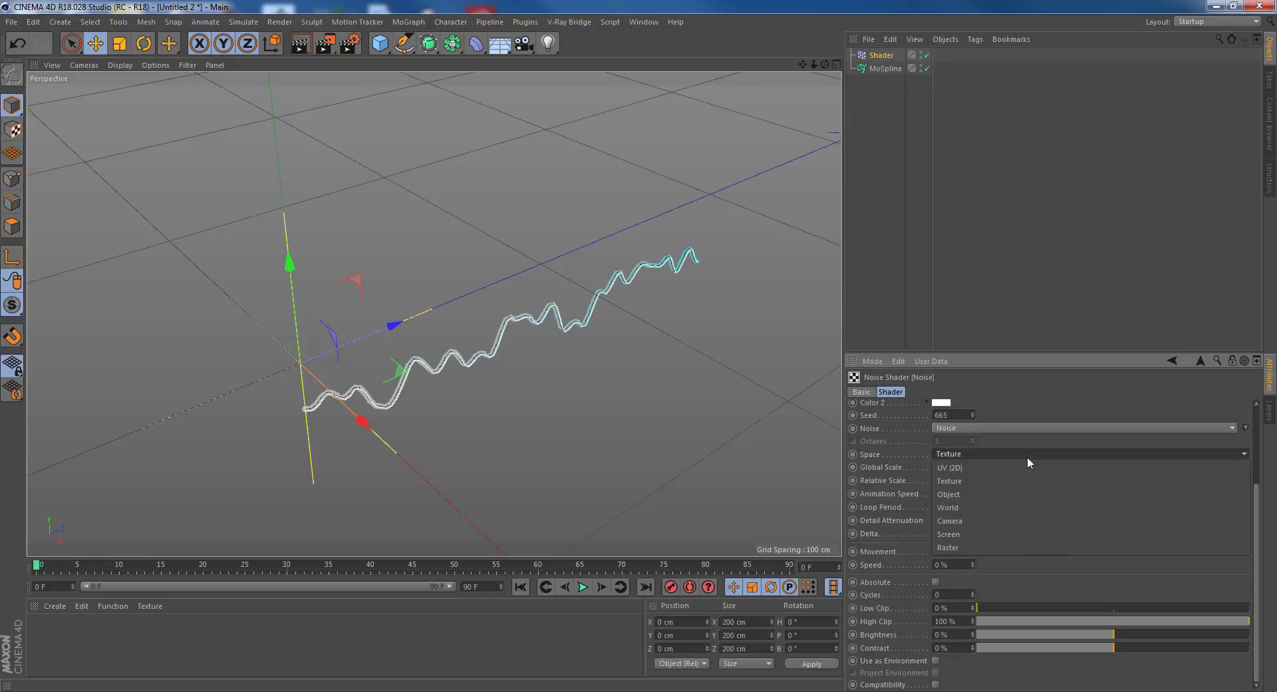
click(1061, 508)
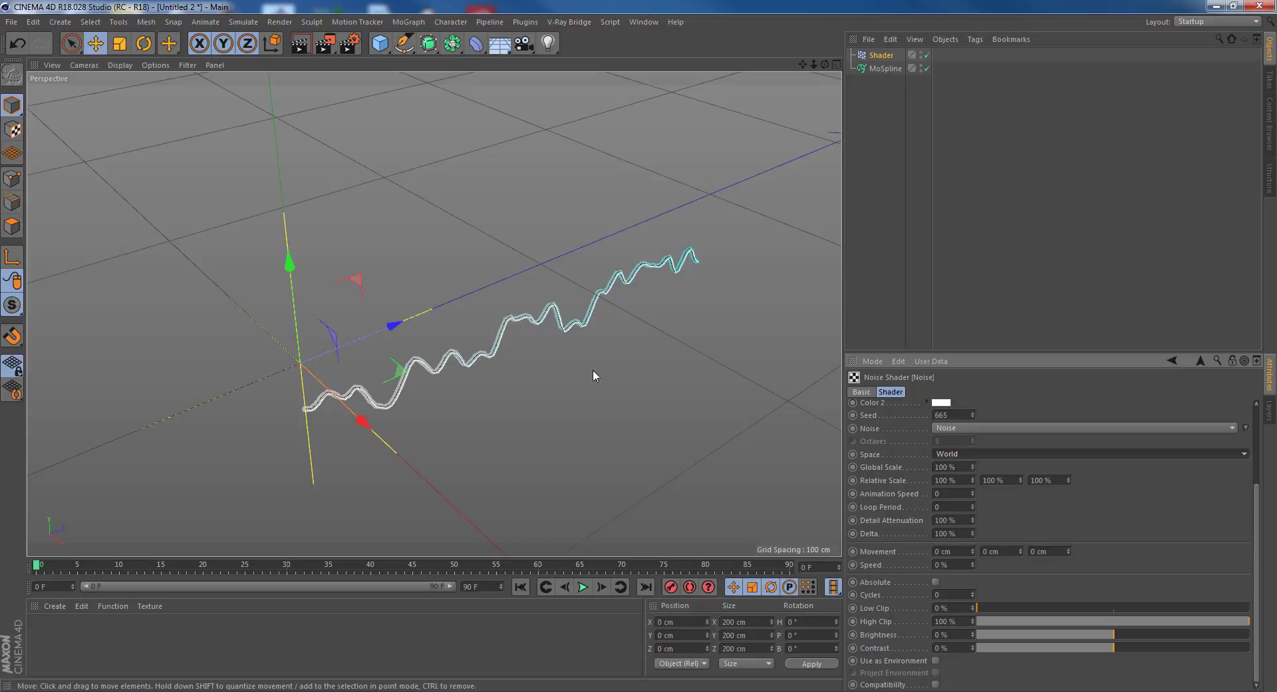
Set the noise's Animation Speed to 1 and play the animation to preview the moving spline.
scroll(578, 326, up, 6)
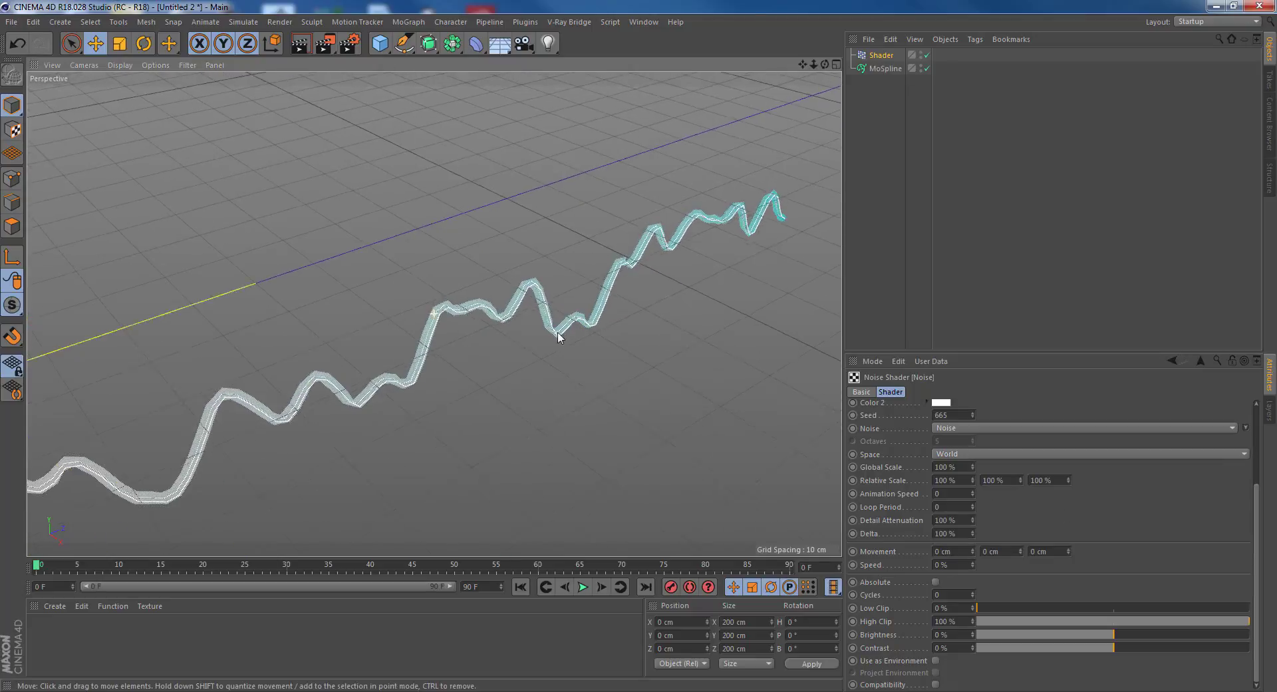
mouse_move(558, 333)
alt+mouse_down()
mouse_move(497, 323)
mouse_move(557, 331)
alt+mouse_up()
double_click(954, 480)
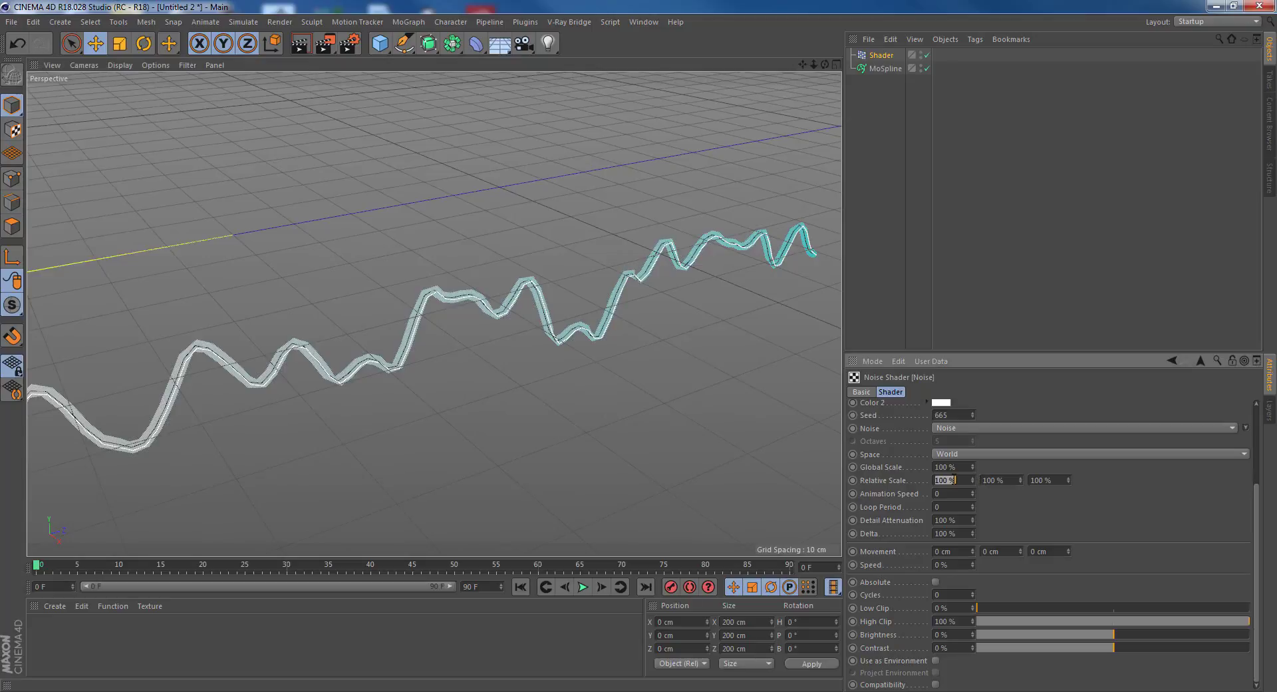
alt+drag(505, 402, 597, 392)
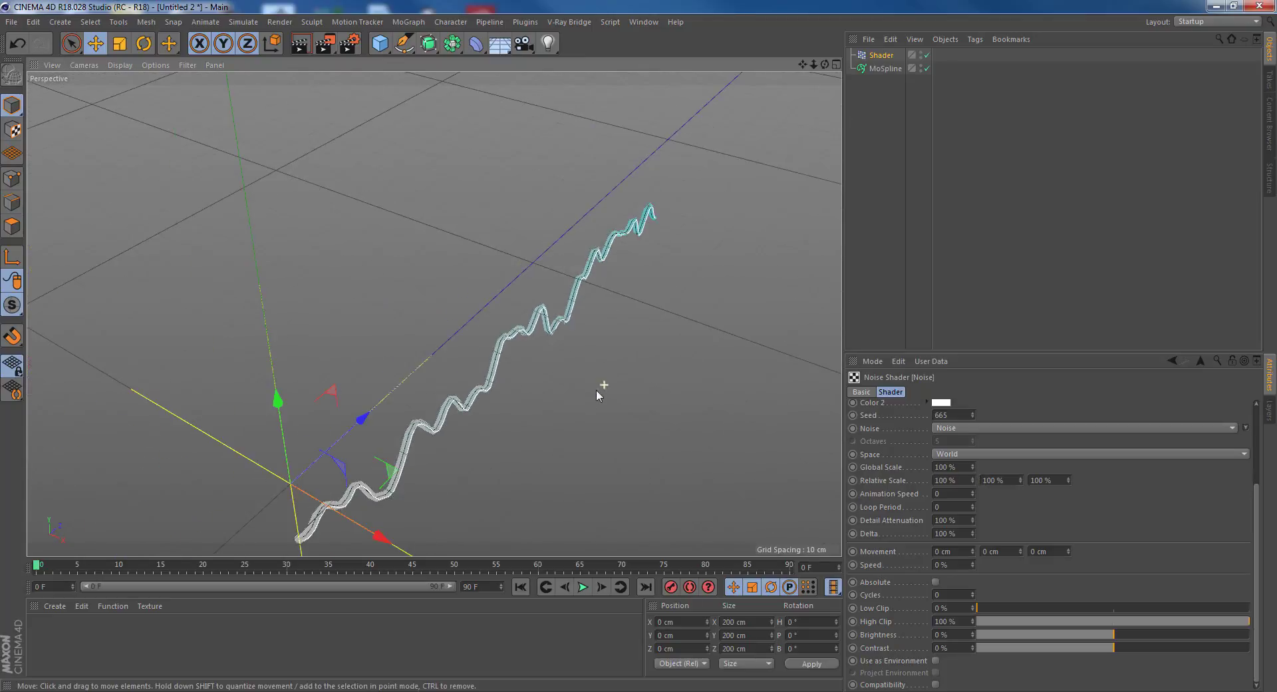
scroll(596, 393, down, 4)
double_click(955, 494)
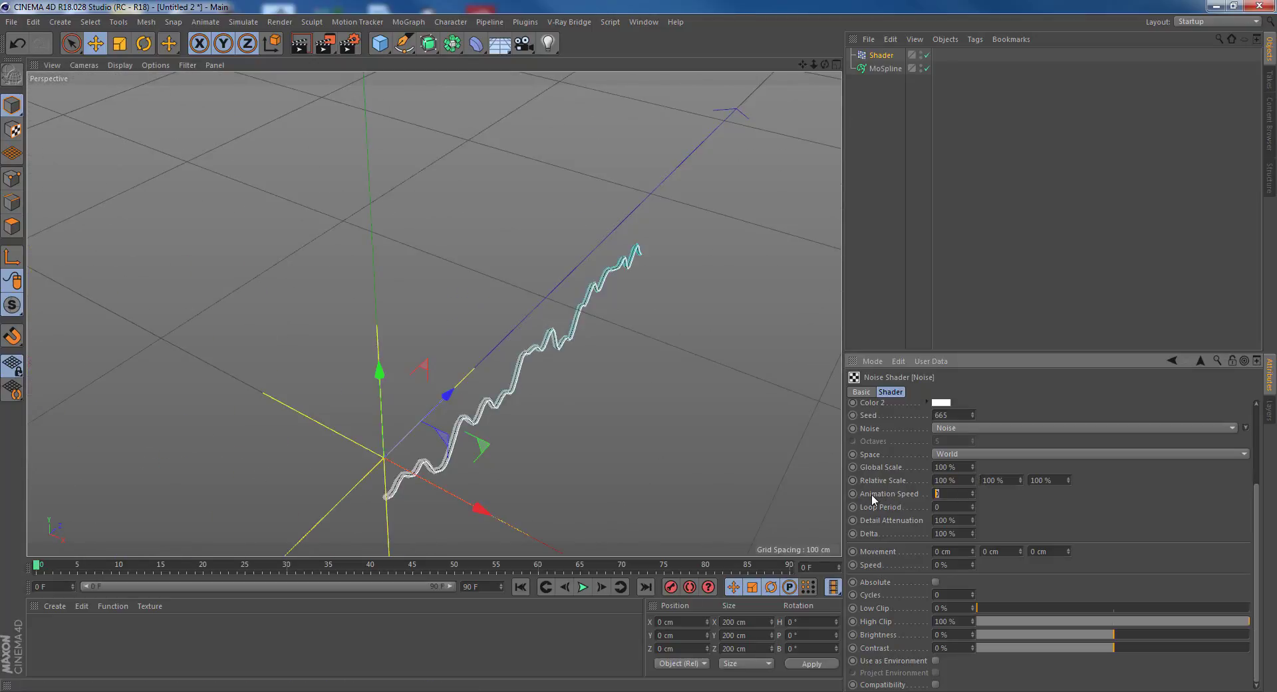
double_click(960, 493)
text(1)
click(584, 586)
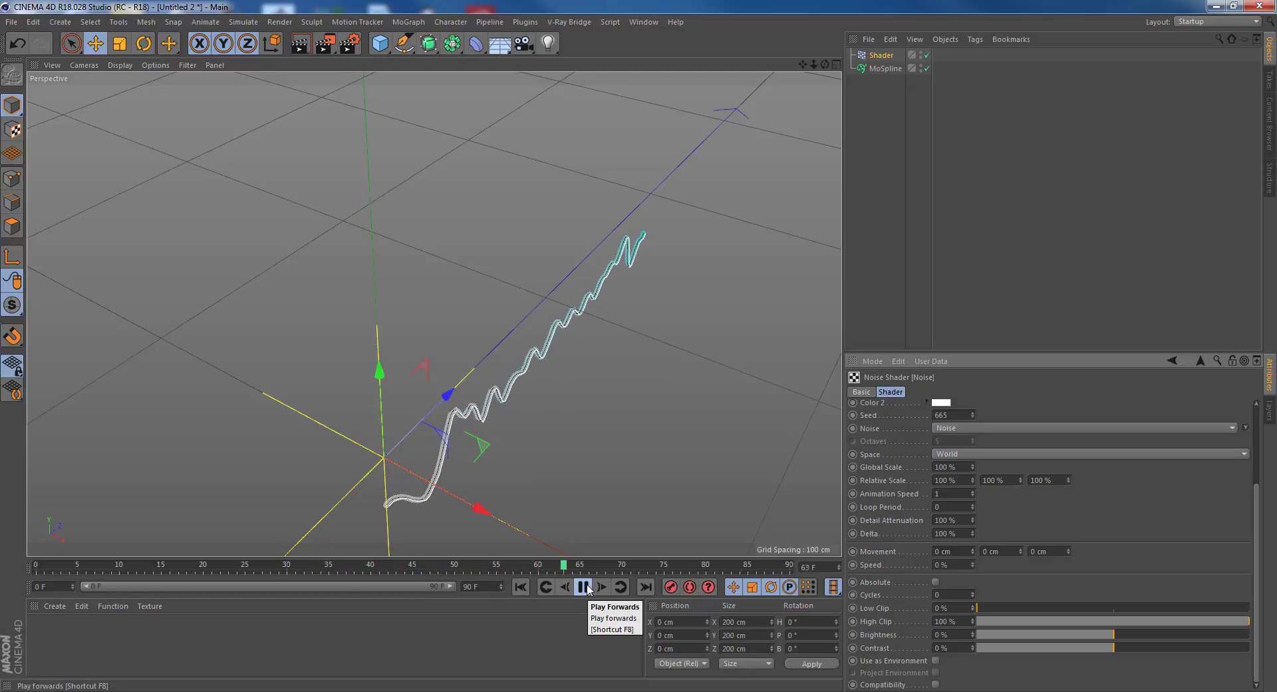
click(584, 586)
scroll(673, 402, up, 5)
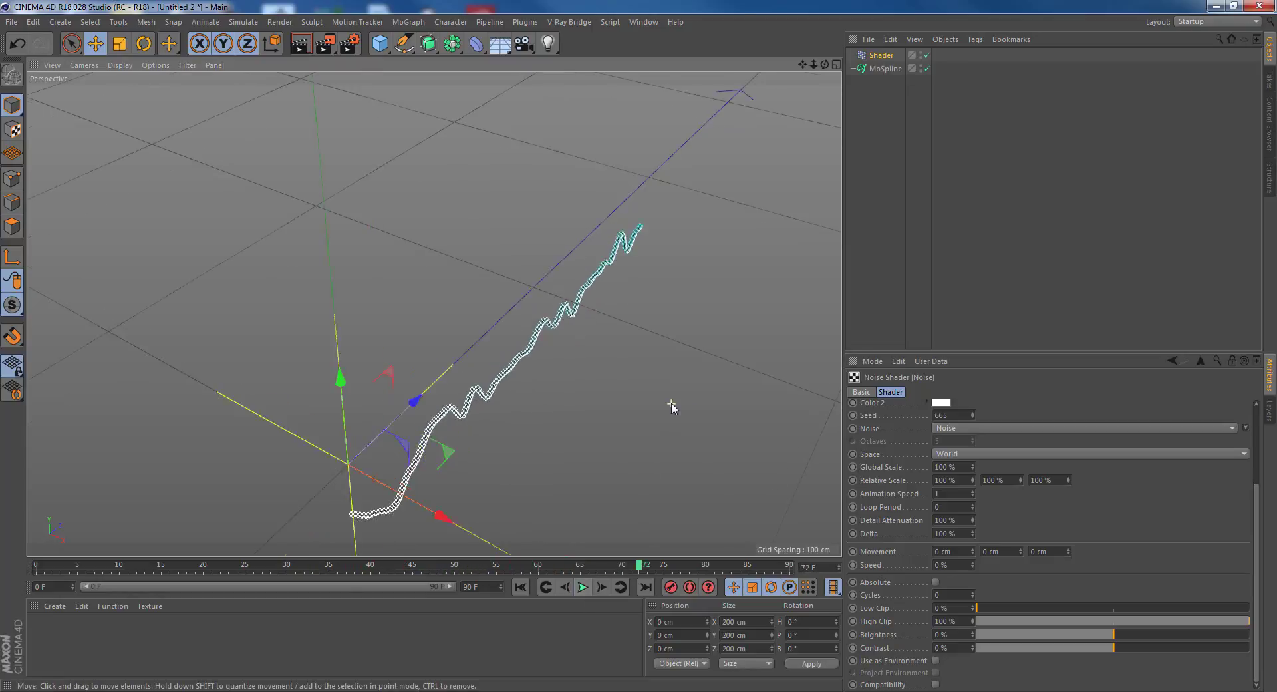
click(612, 409)
mouse_move(611, 410)
alt+mouse_down()
mouse_move(513, 386)
mouse_move(656, 405)
mouse_move(458, 421)
mouse_move(521, 373)
mouse_move(612, 389)
mouse_move(496, 374)
mouse_move(482, 356)
alt+mouse_up()
key(ctrl+z)
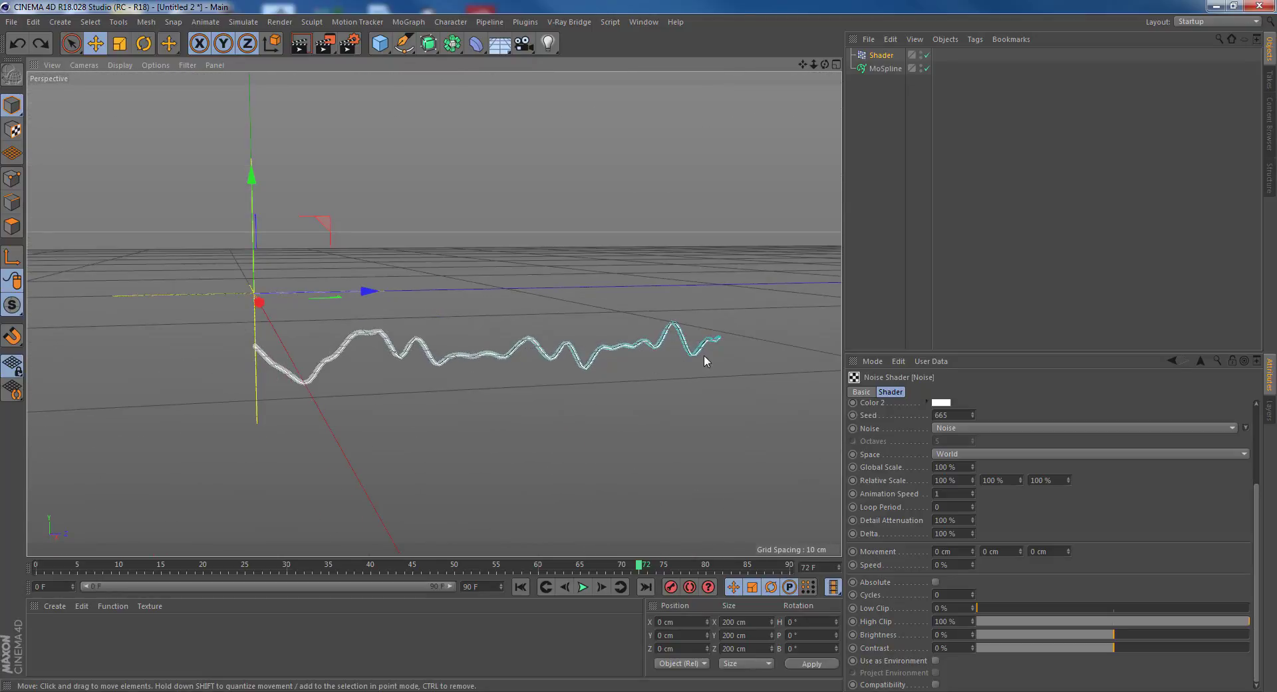
alt+drag(333, 362, 386, 330)
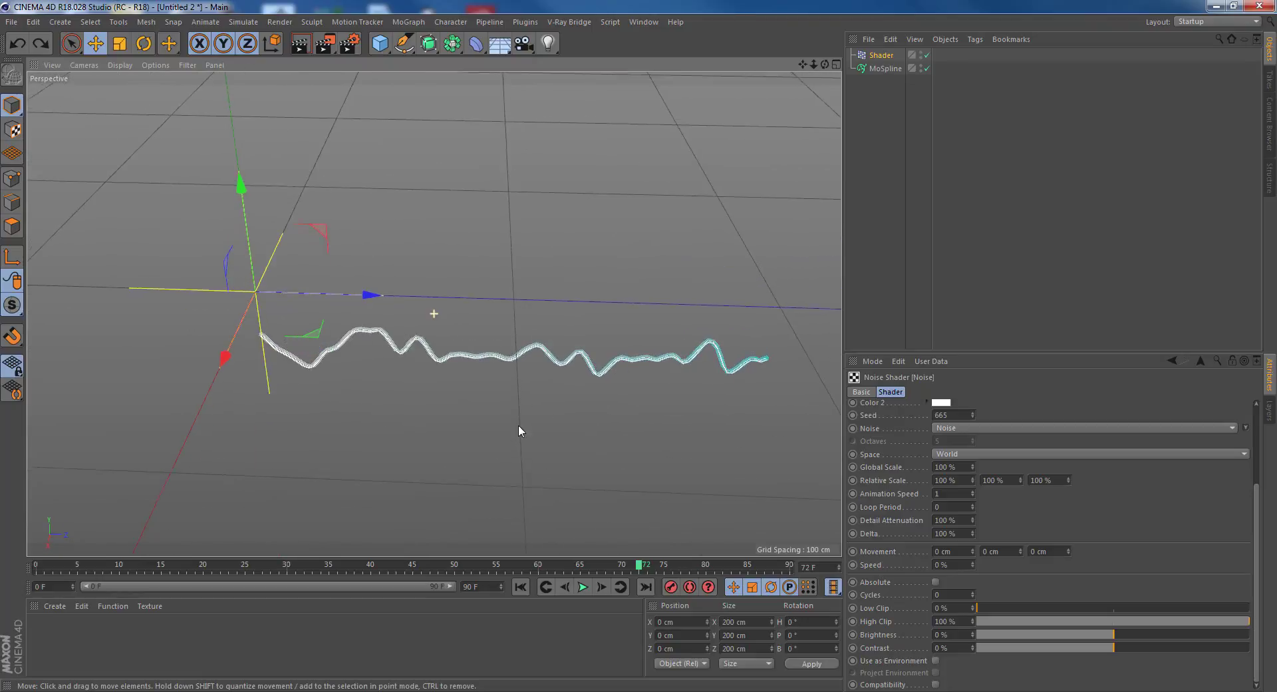
alt+drag(519, 430, 581, 428)
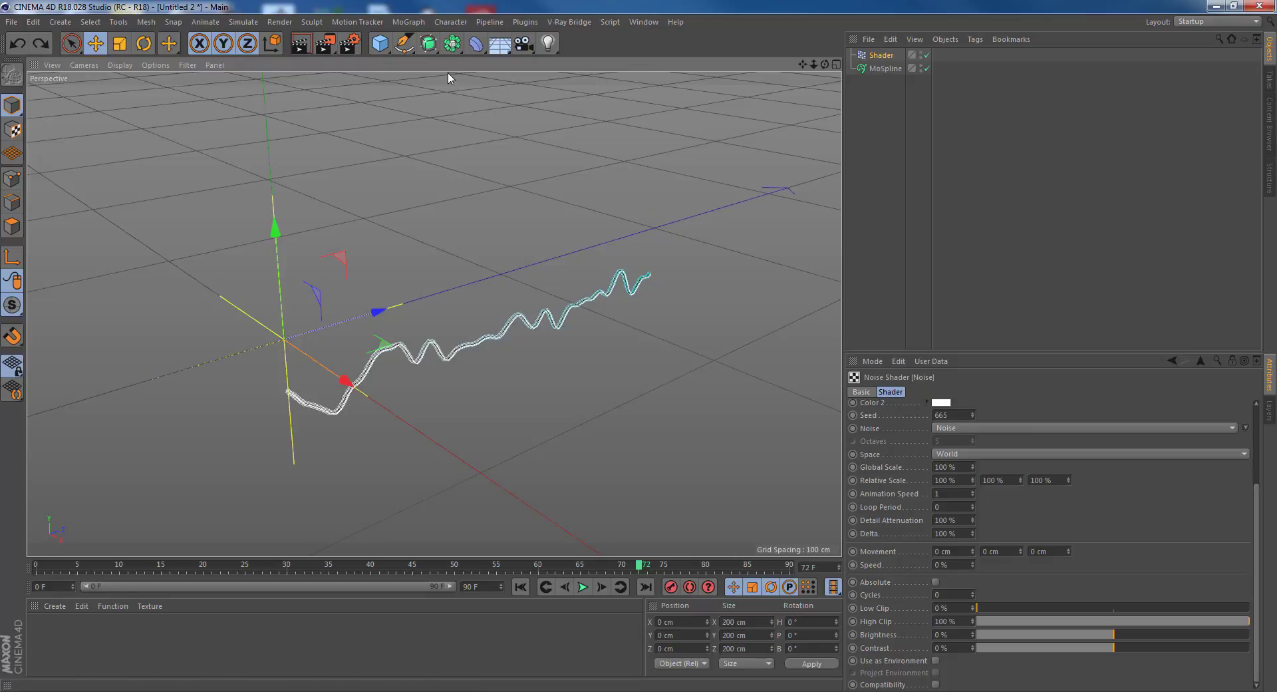
click(407, 22)
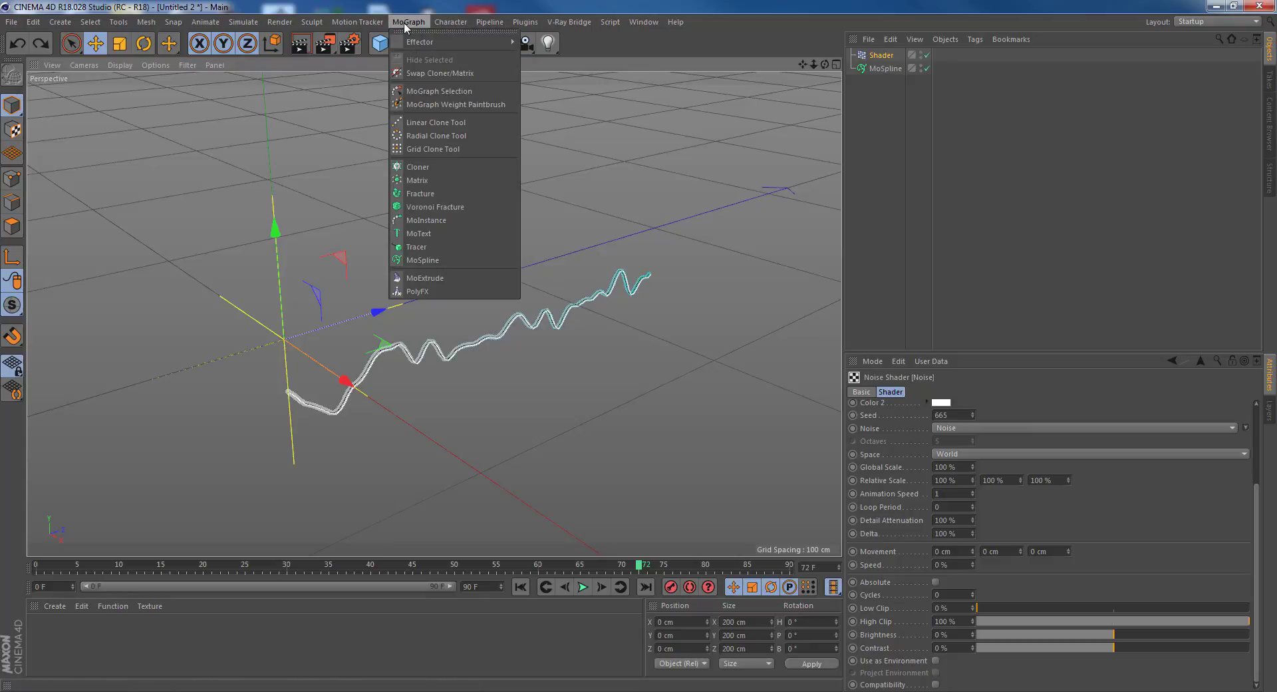
click(750, 84)
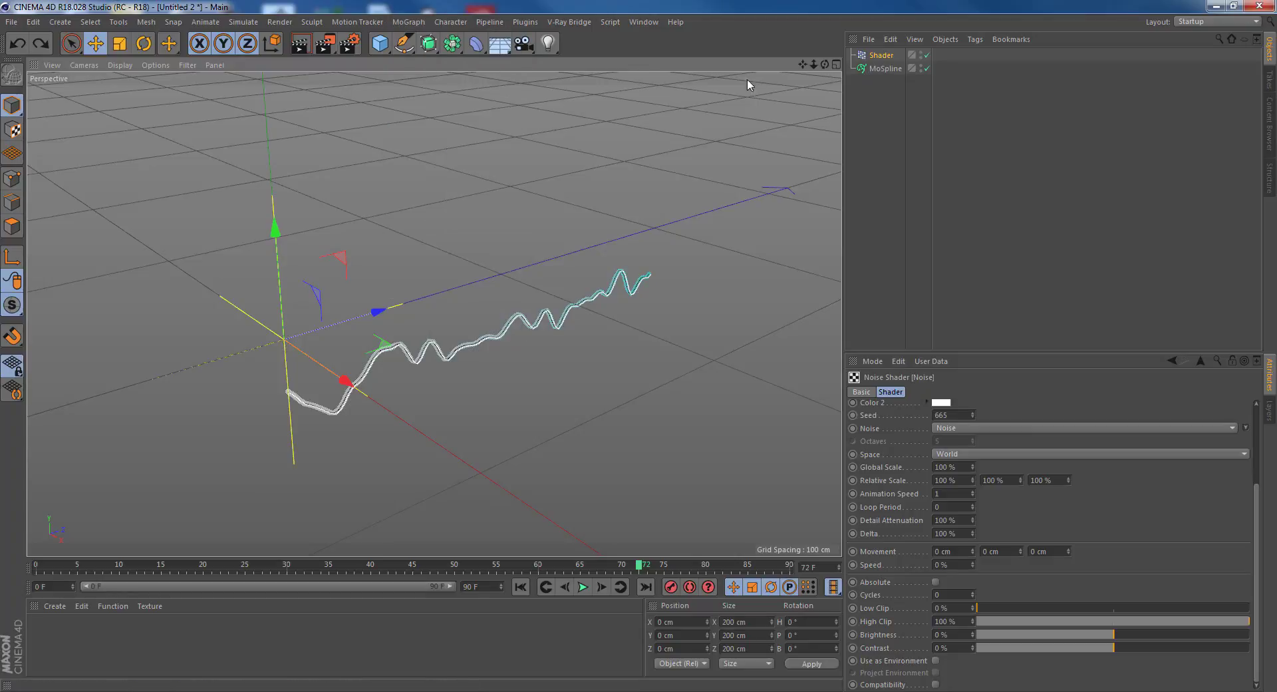
Create a Sweep object that sweeps a new Rectangle spline along the MoSpline, nesting both splines inside it.
drag(433, 47, 479, 110)
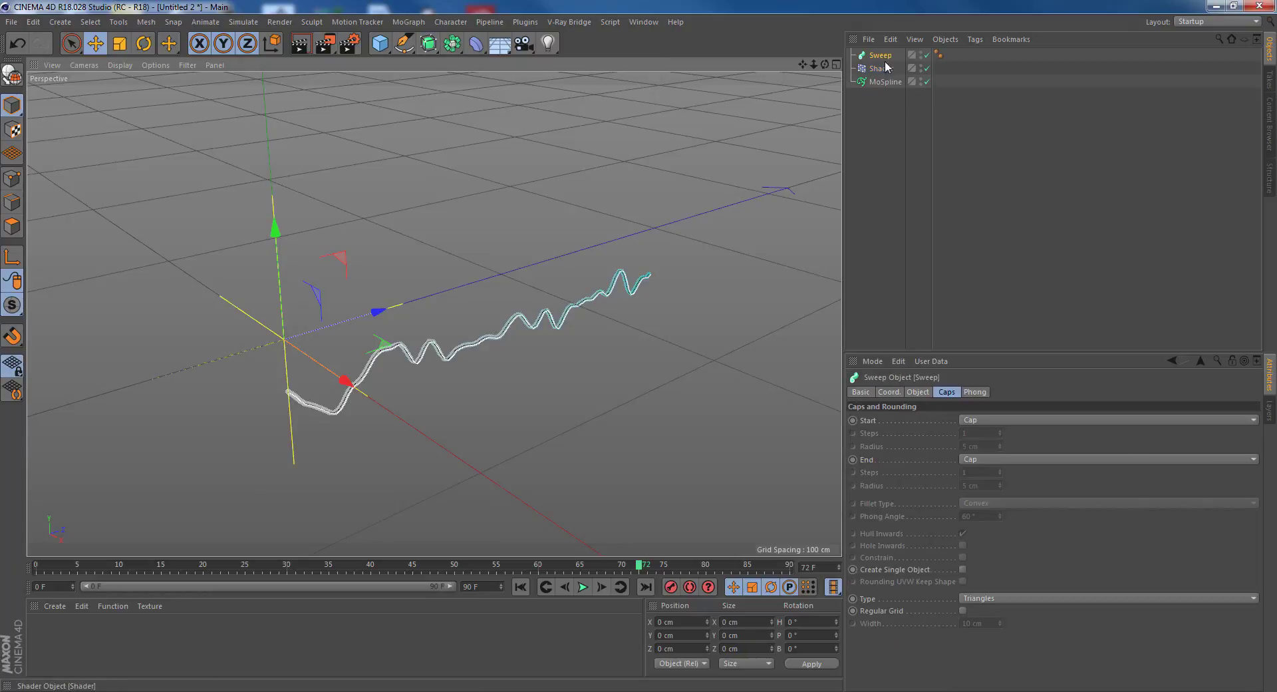
drag(878, 80, 878, 53)
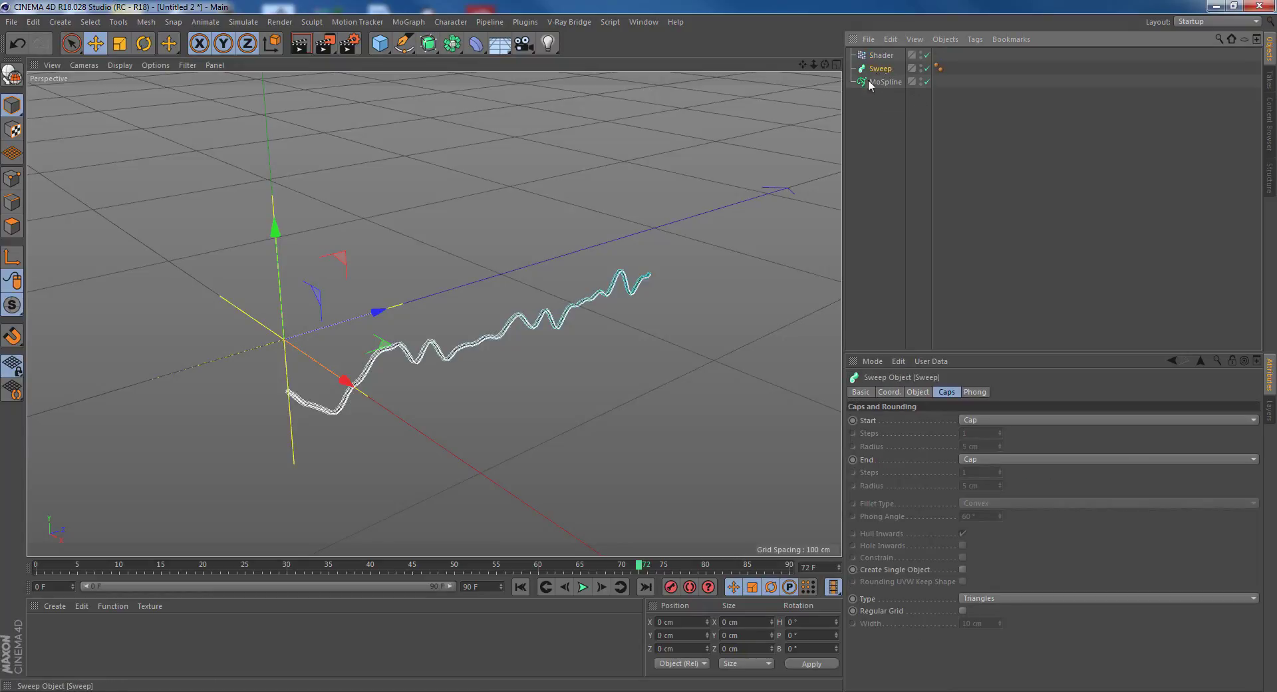
click(380, 44)
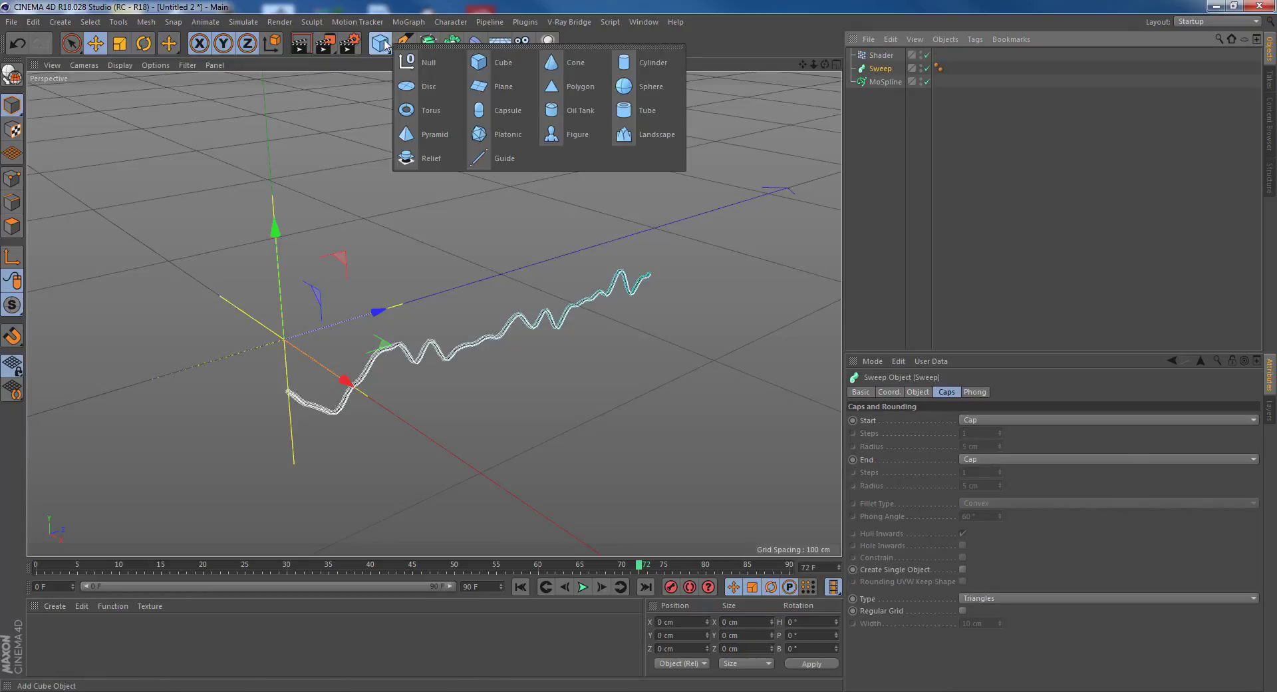
click(404, 44)
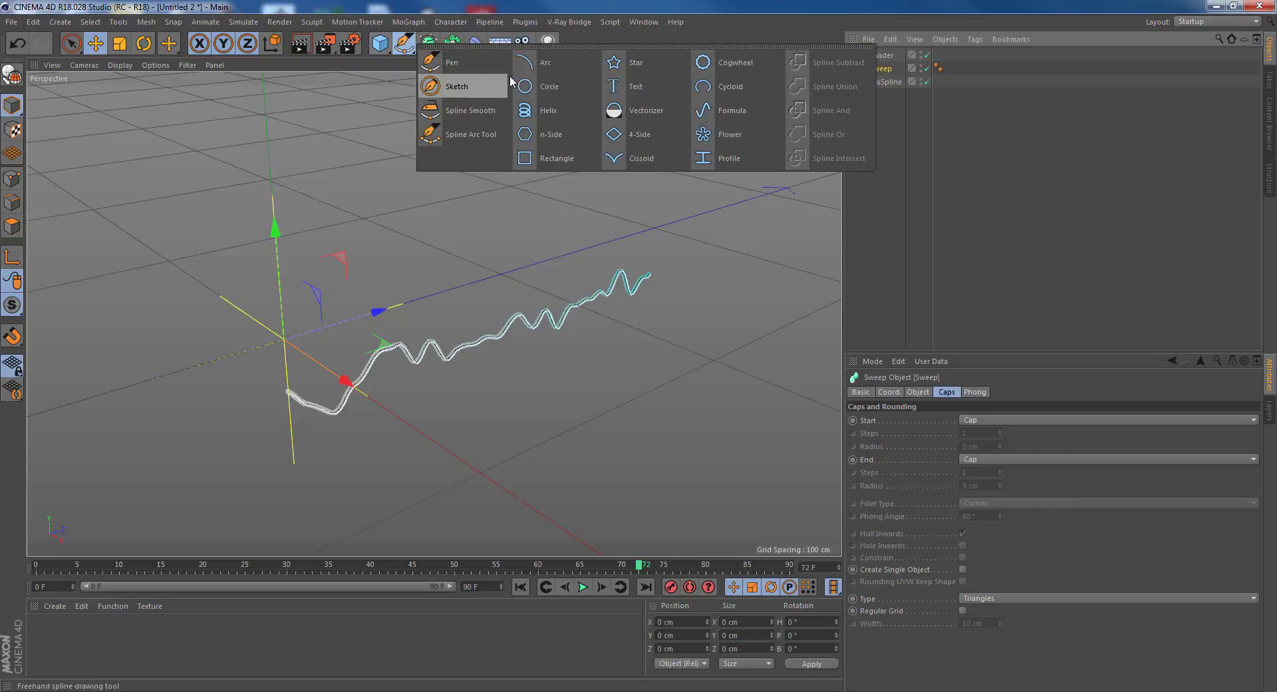
click(556, 158)
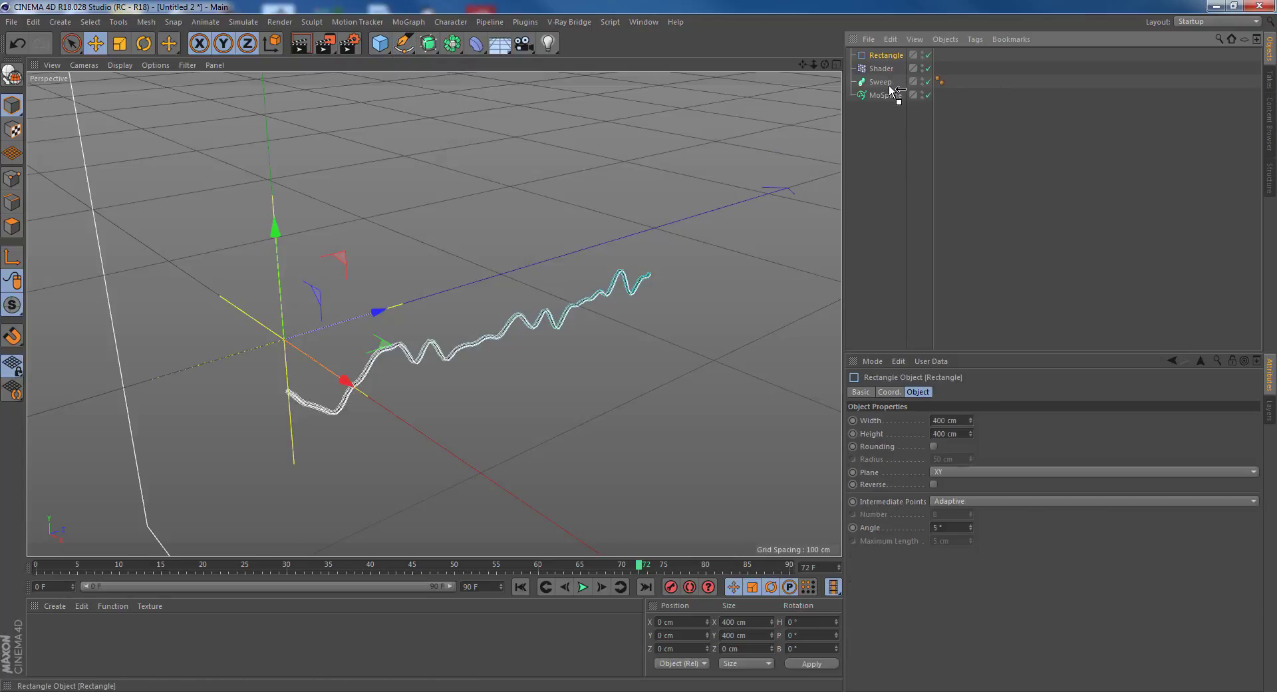
mouse_move(891, 88)
mouse_down()
mouse_move(878, 87)
mouse_move(879, 69)
mouse_up()
Display the model in the viewport with Gouraud Shading (Lines) and inspect the swept band's segments.
scroll(365, 398, up, 4)
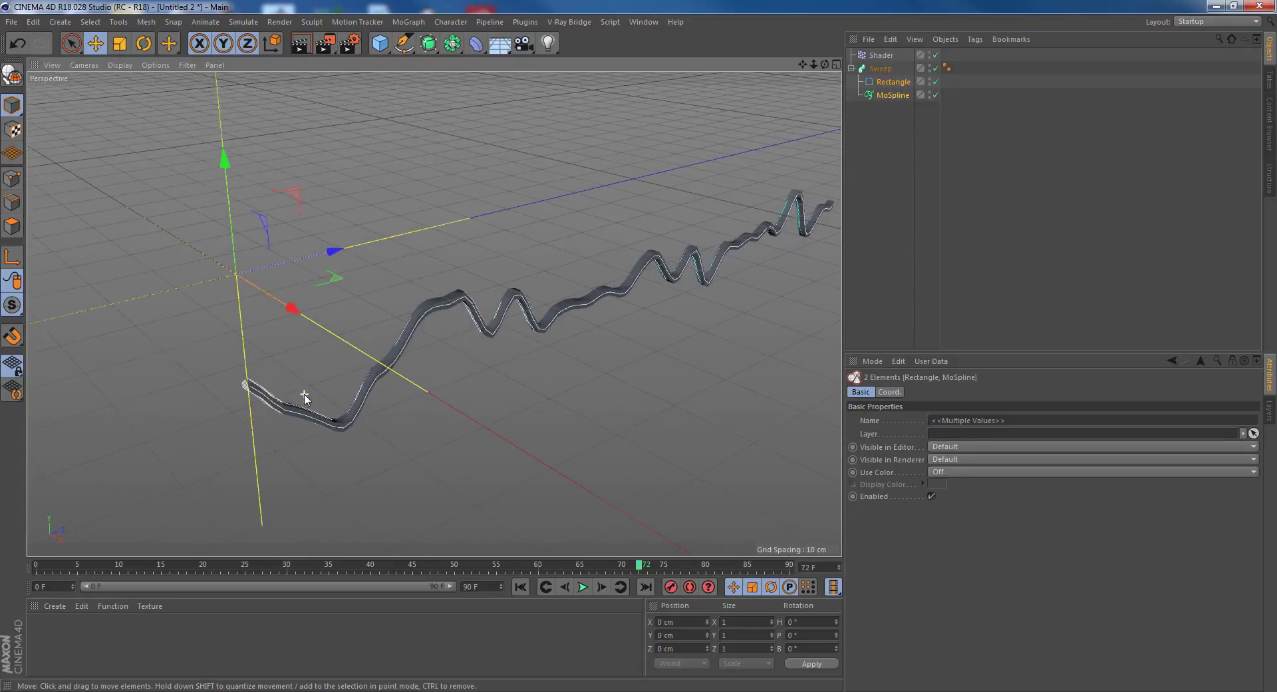
scroll(304, 397, up, 3)
alt+drag(424, 405, 438, 301)
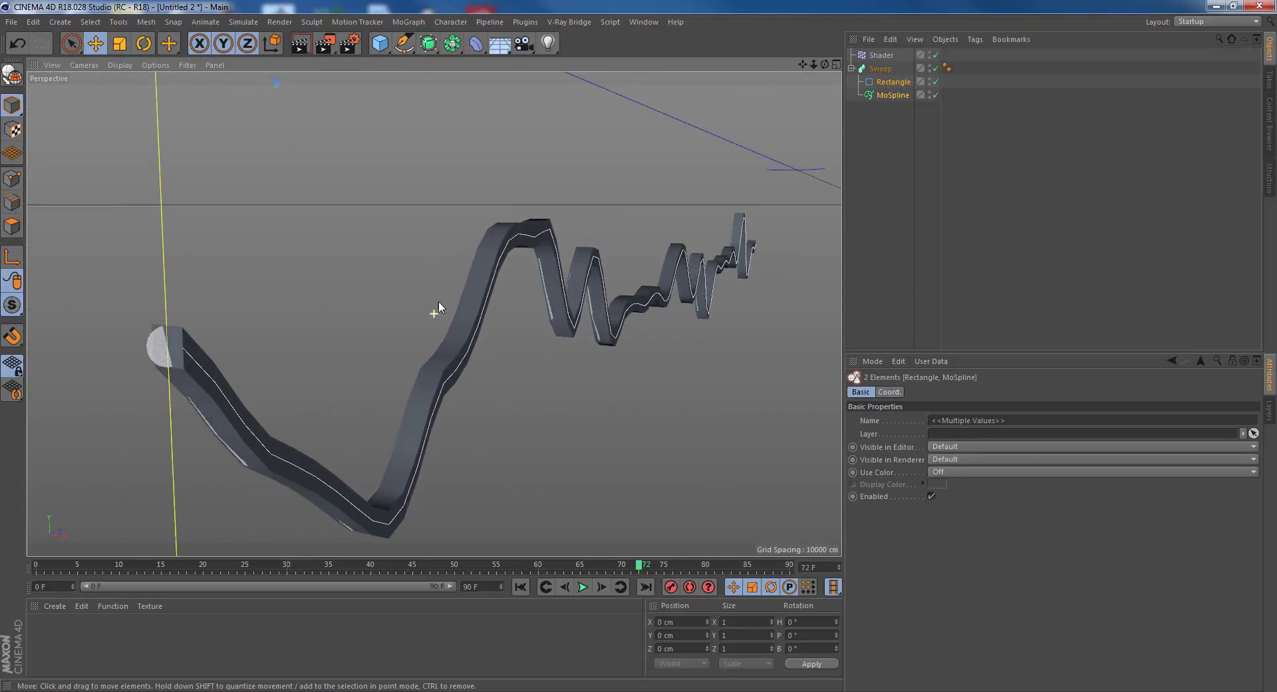
alt+drag(476, 353, 193, 149)
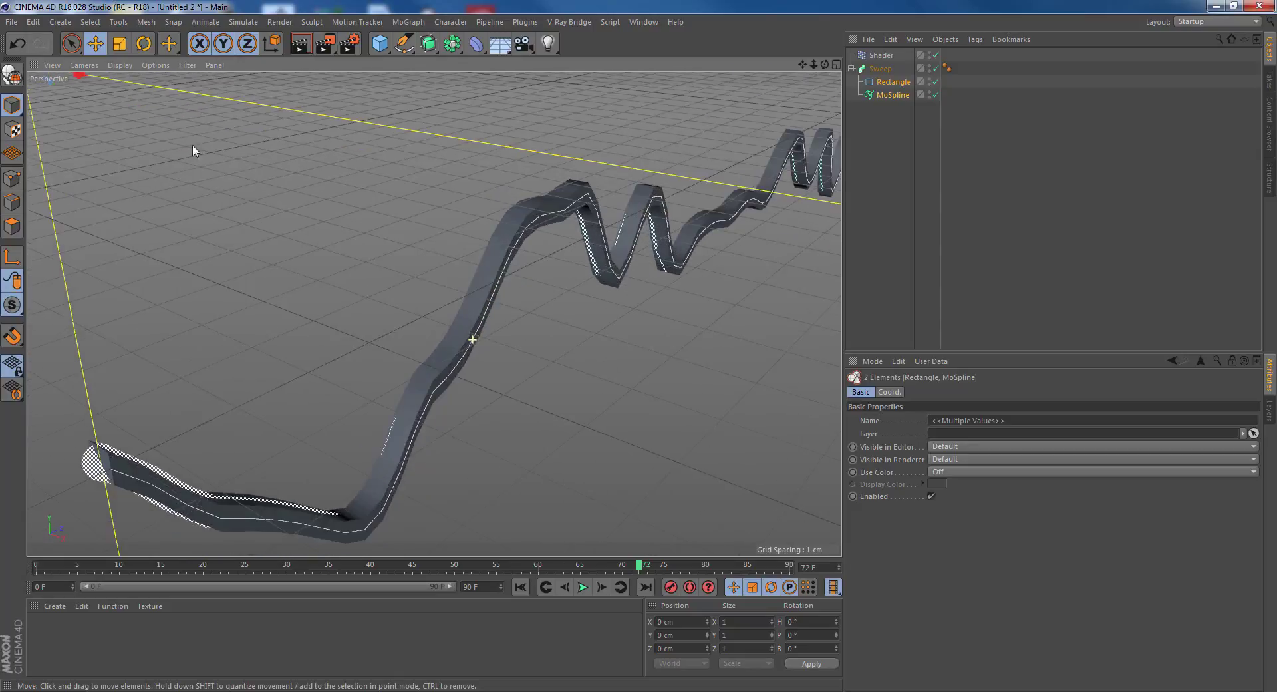
click(122, 65)
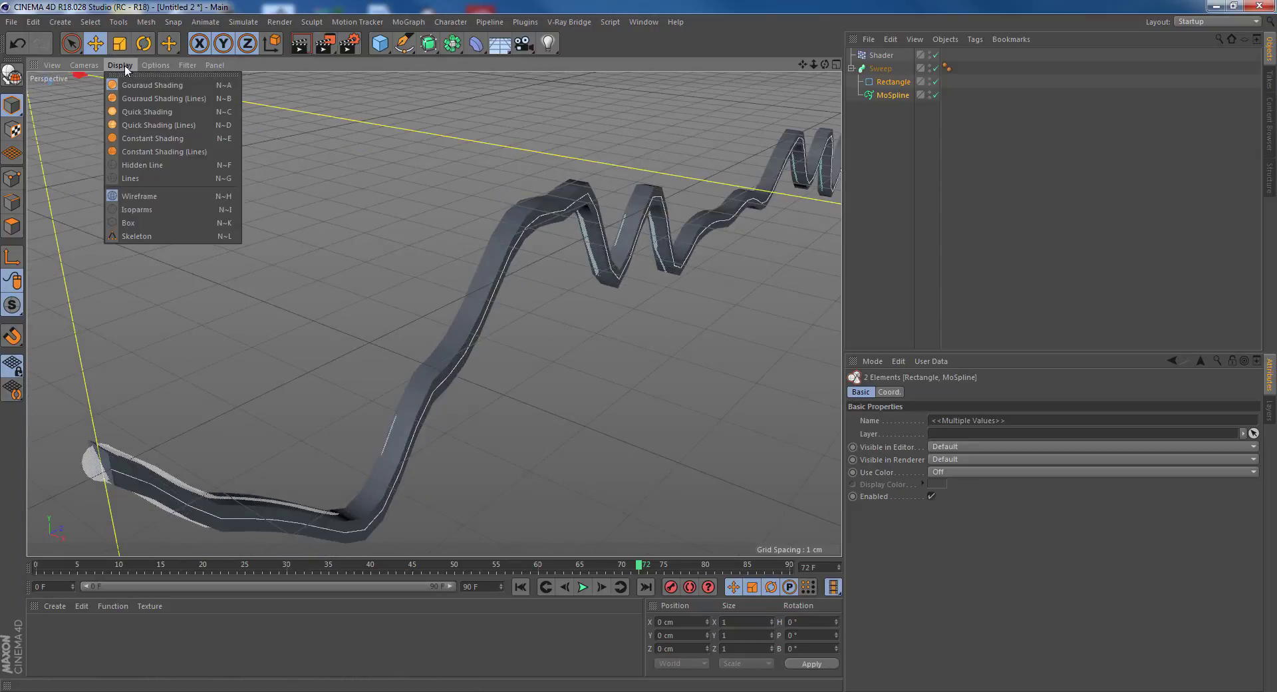
click(167, 99)
scroll(439, 276, down, 2)
alt+drag(420, 310, 458, 333)
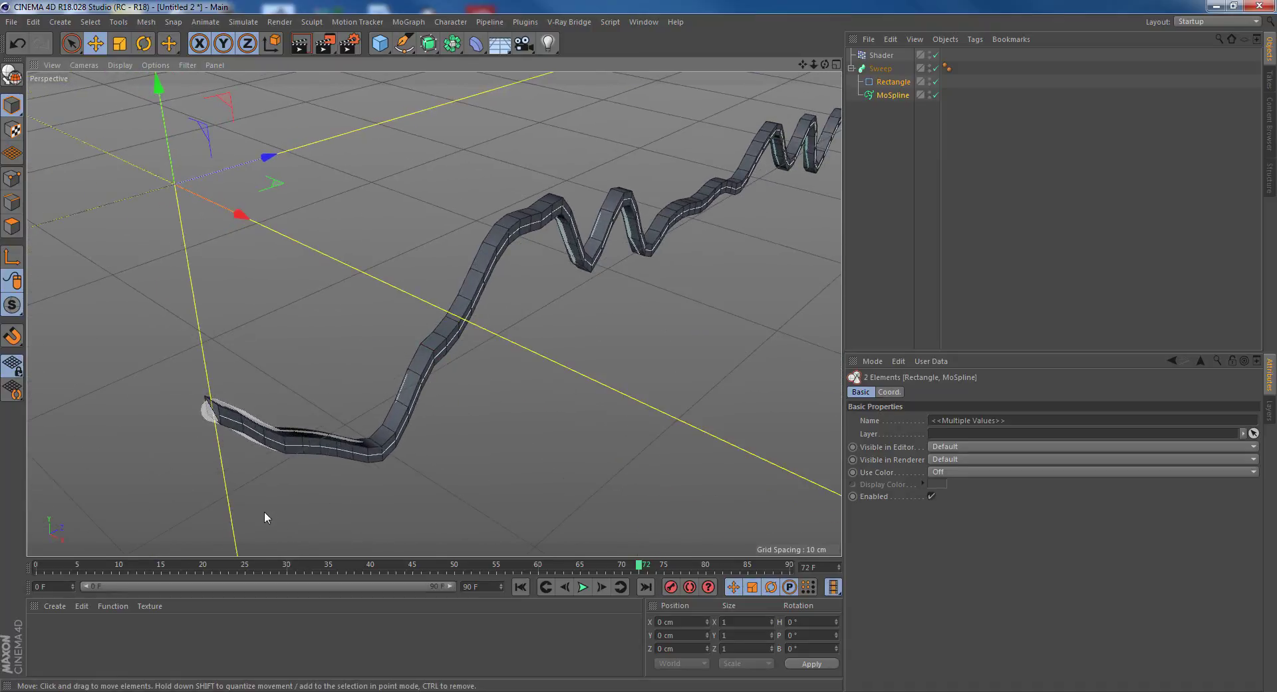
alt+right_drag(408, 350, 427, 387)
alt+drag(426, 391, 665, 346)
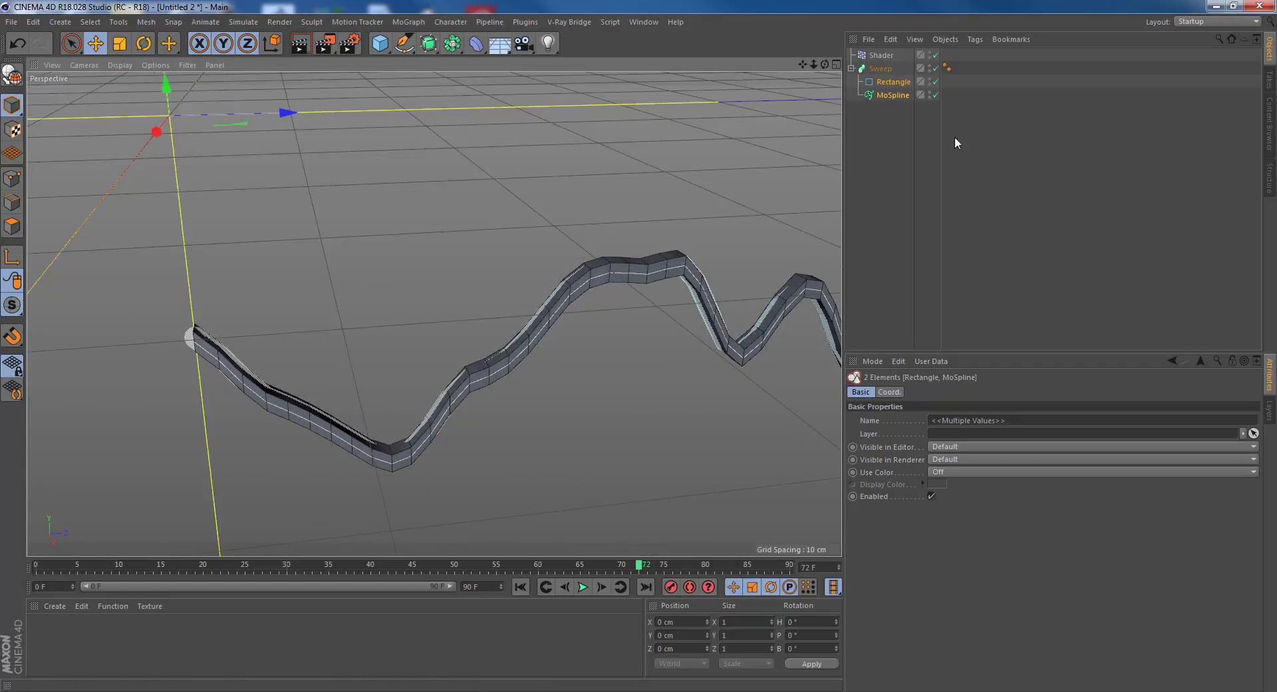
Set the Rectangle profile's width to 5 cm and its height to 2 cm.
click(893, 82)
click(948, 421)
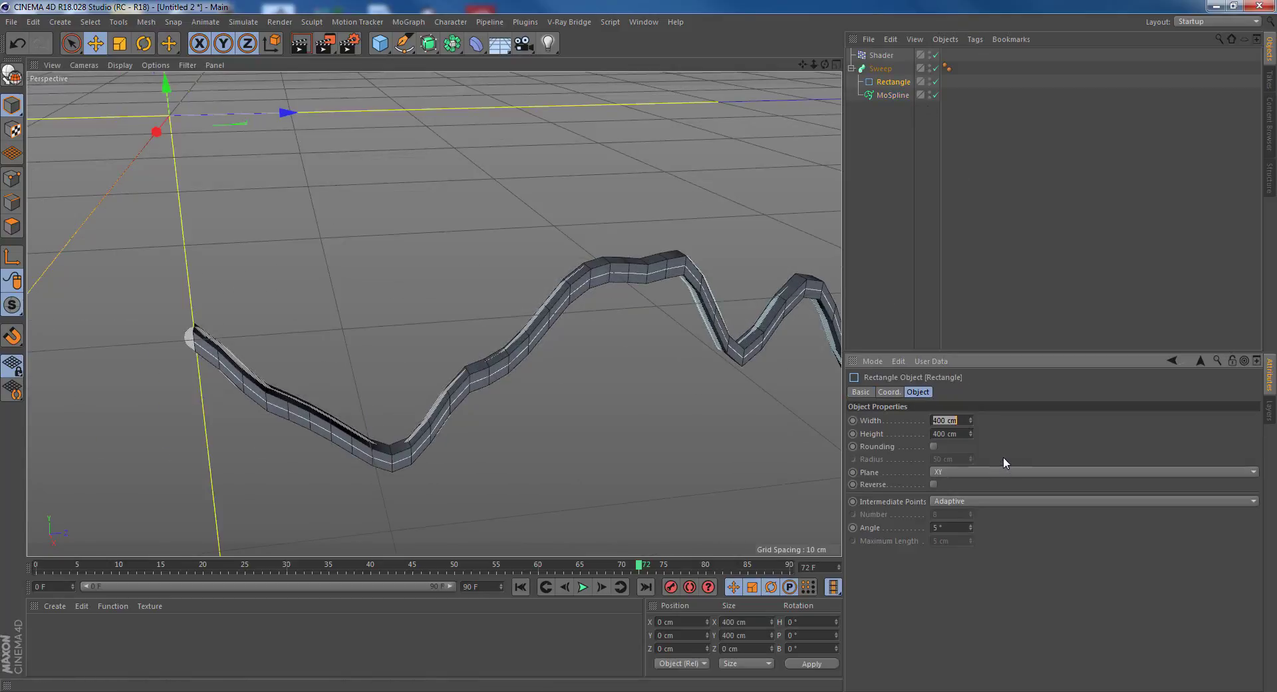
text(5)
key(Tab)
text(2)
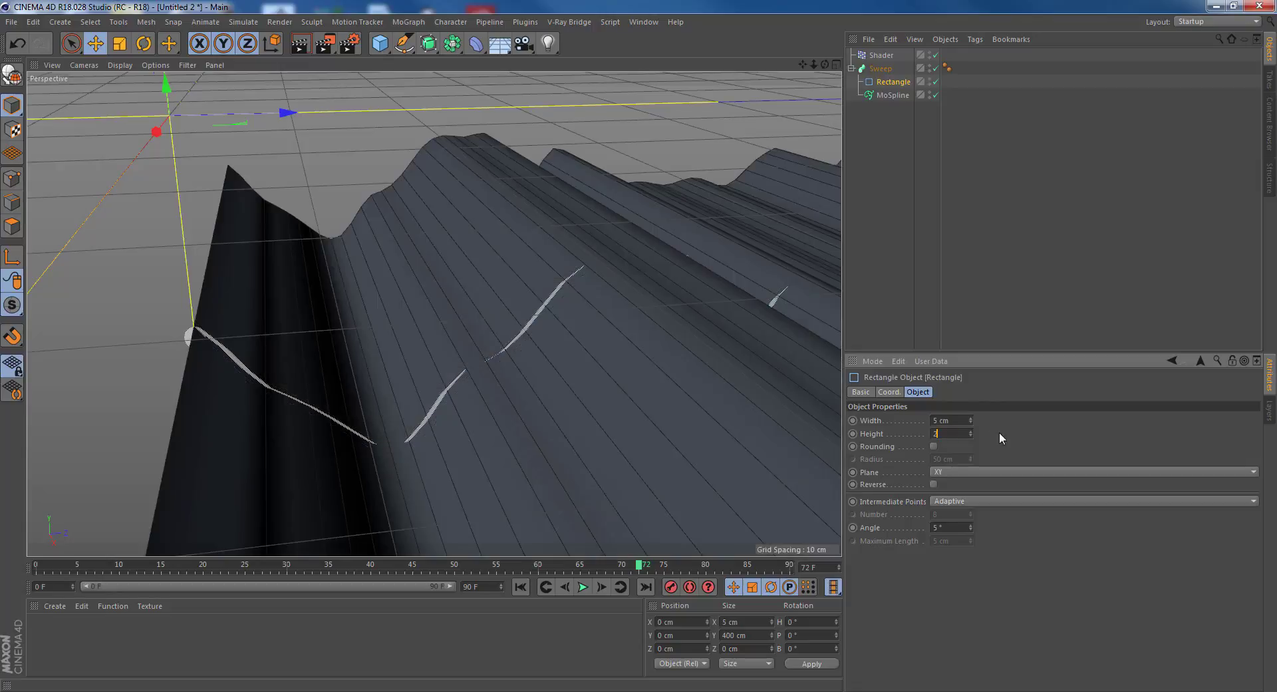
key(Return)
Set the Rectangle profile's width to 2 cm and its height to 5 cm.
scroll(382, 396, up, 6)
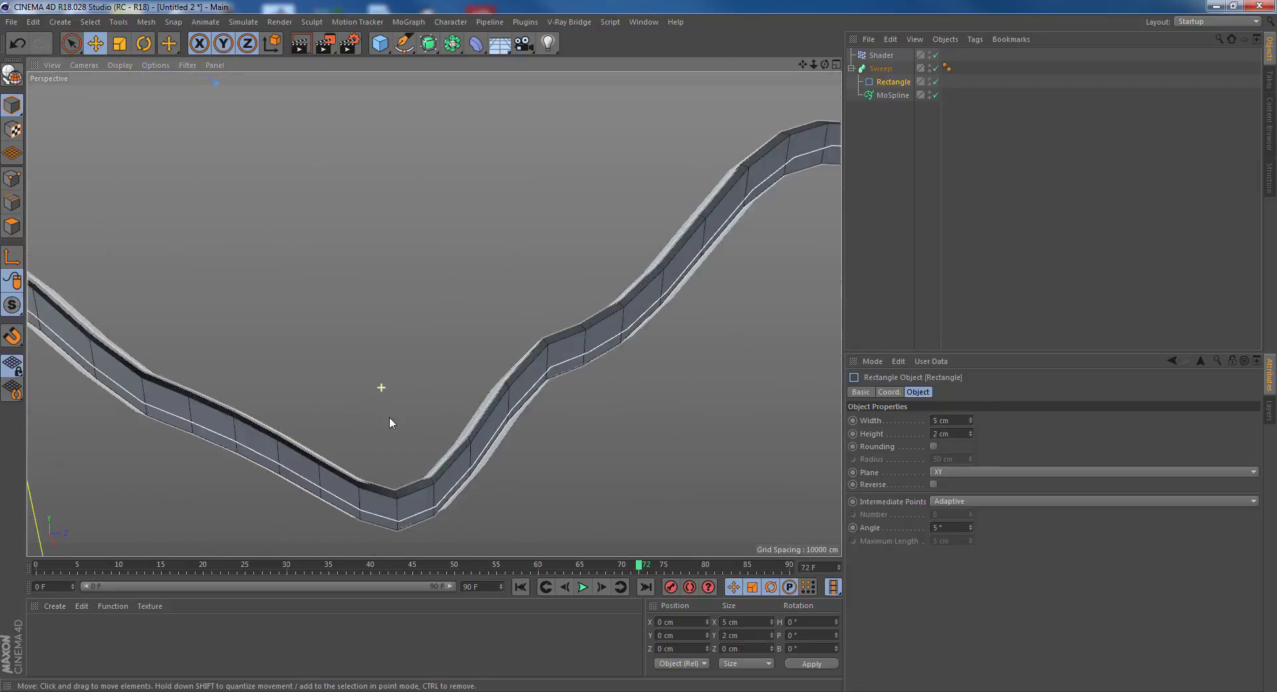
click(951, 419)
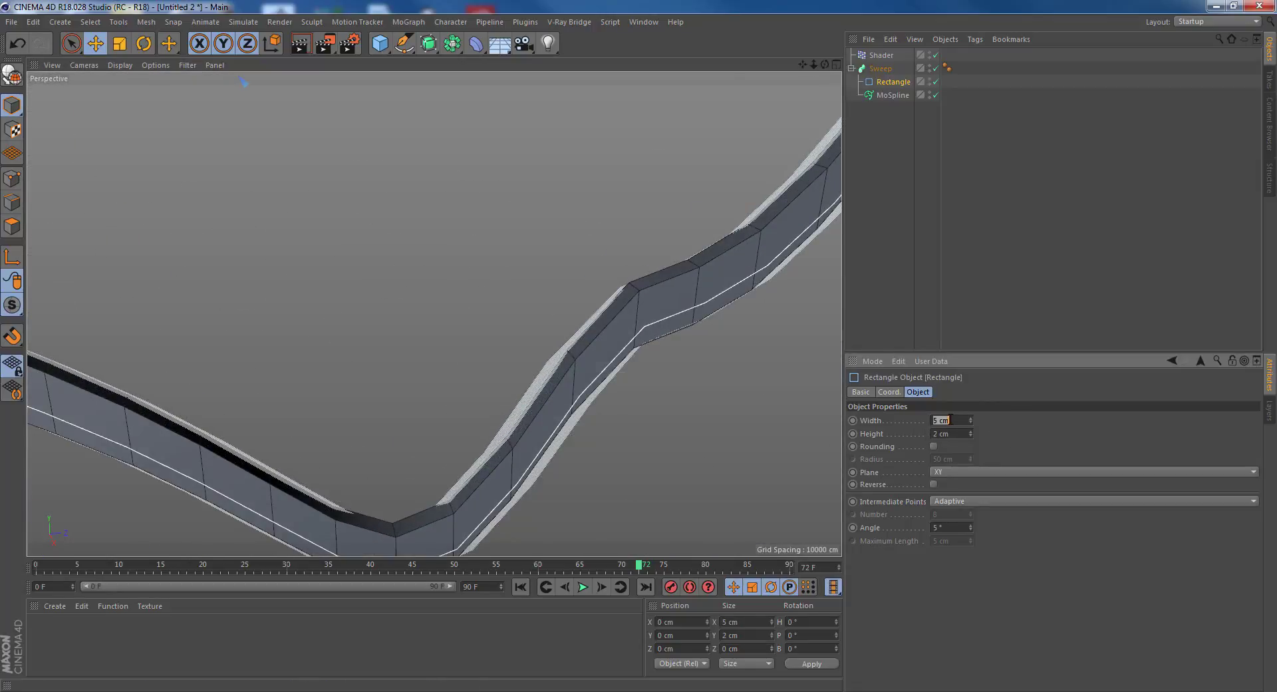
text(2)
key(Tab)
text(5)
key(Return)
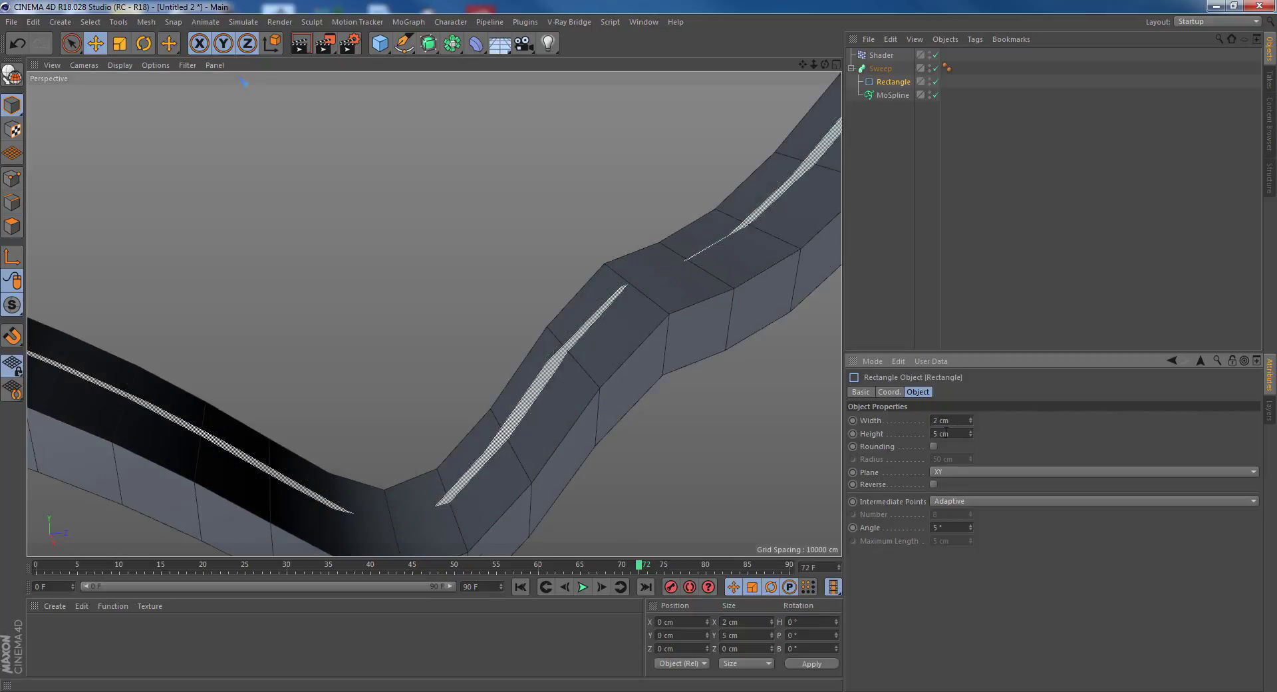
Set the Global Scale of the Shader effector's Noise shader to 250% to smooth the band's waves.
scroll(595, 406, down, 8)
alt+drag(610, 399, 454, 379)
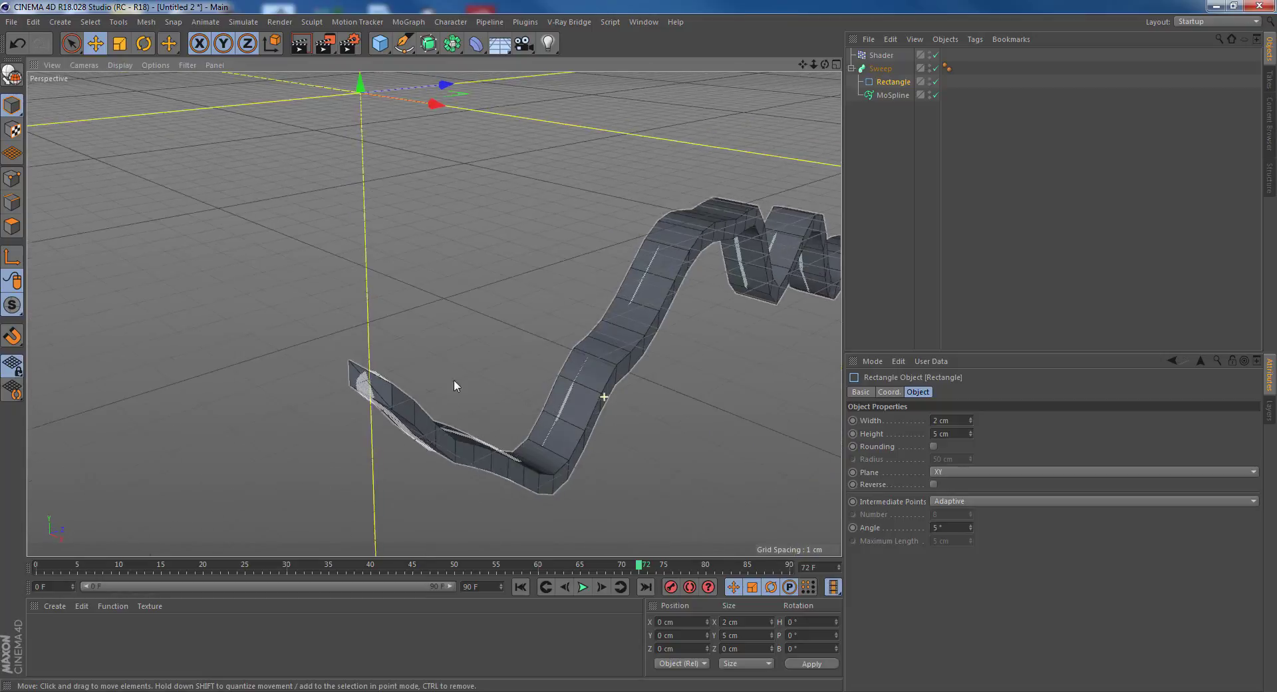
scroll(417, 371, down, 10)
scroll(692, 292, up, 7)
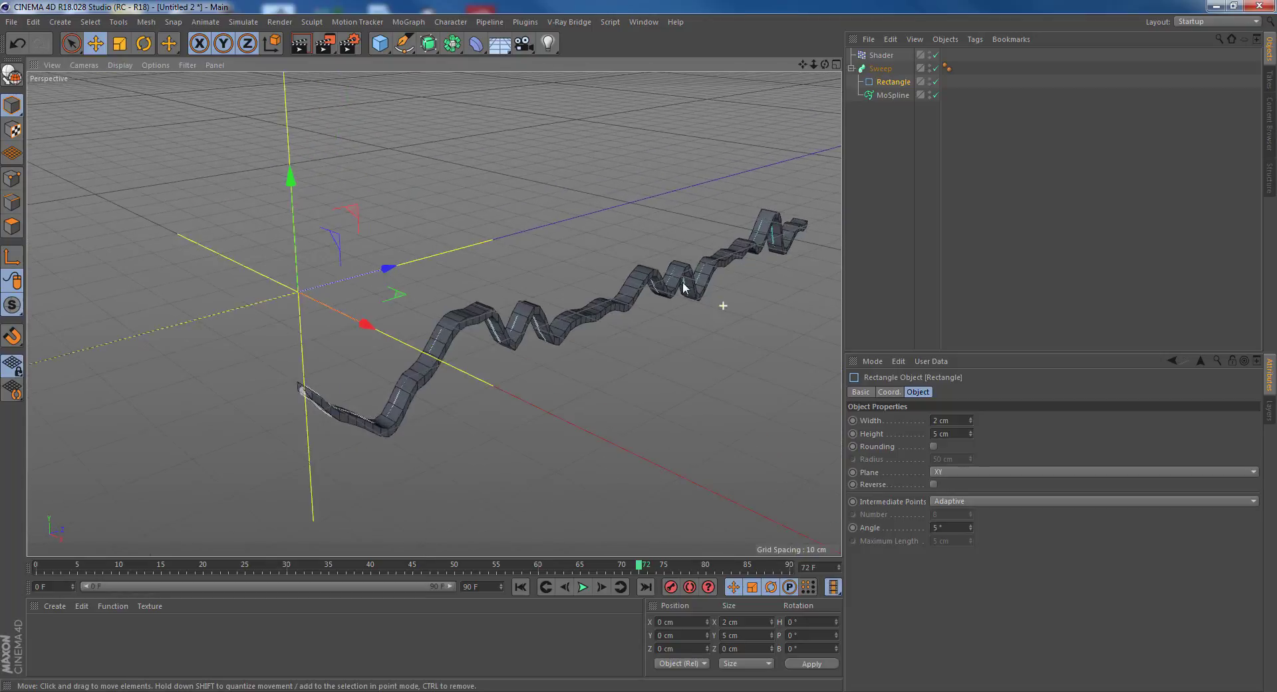
alt+drag(667, 314, 744, 240)
click(881, 55)
click(1041, 434)
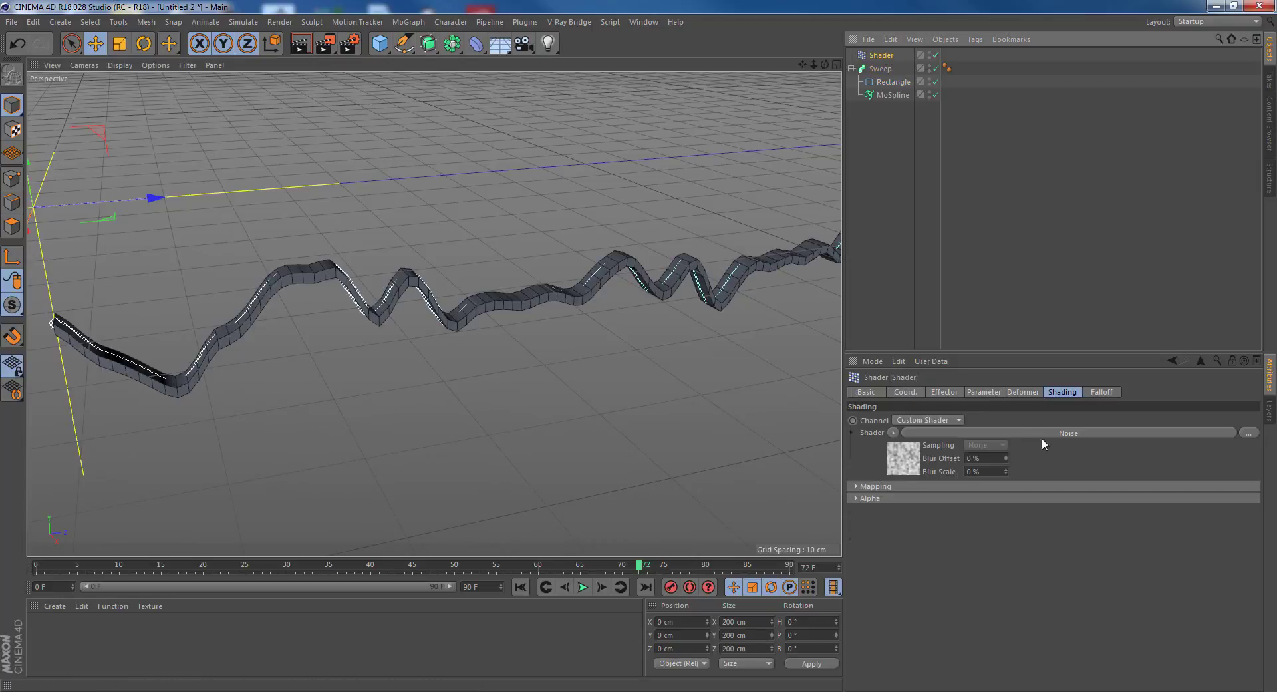
scroll(1122, 588, down, 3)
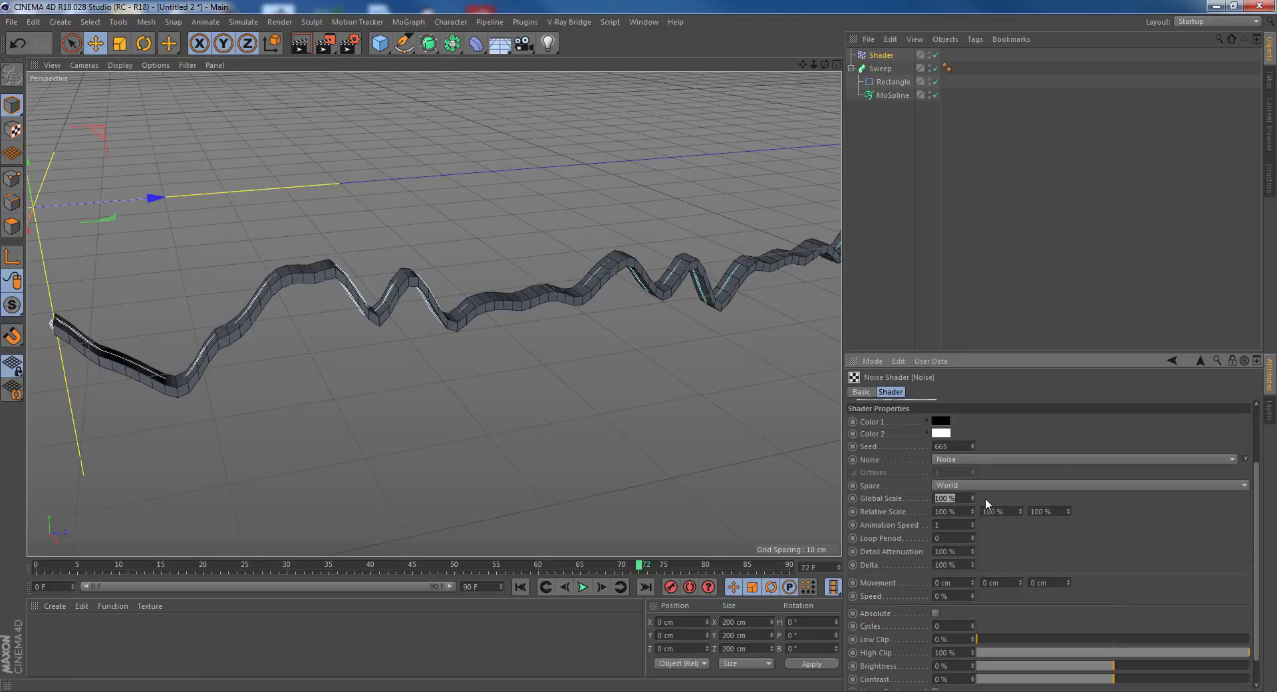
text(25)
key(Return)
key(Return)
scroll(475, 337, down, 5)
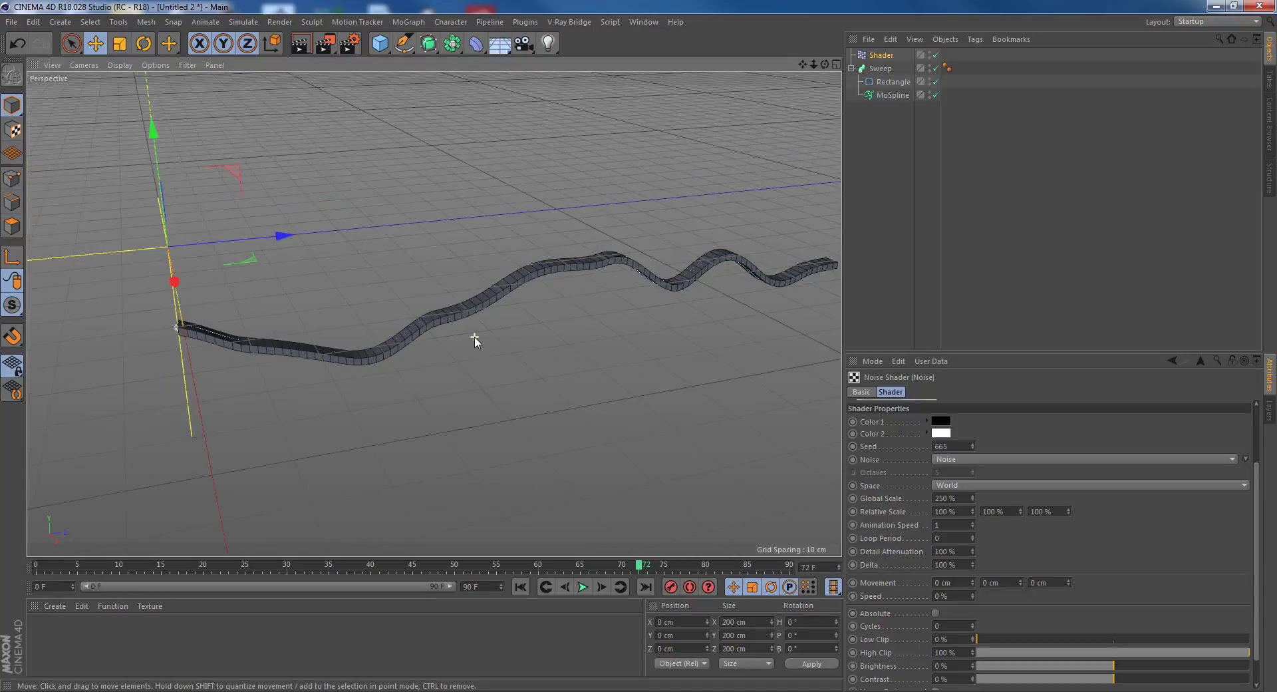
Set the Global Scale of the Shader effector's Noise shader to 150%.
scroll(507, 324, up, 2)
click(962, 498)
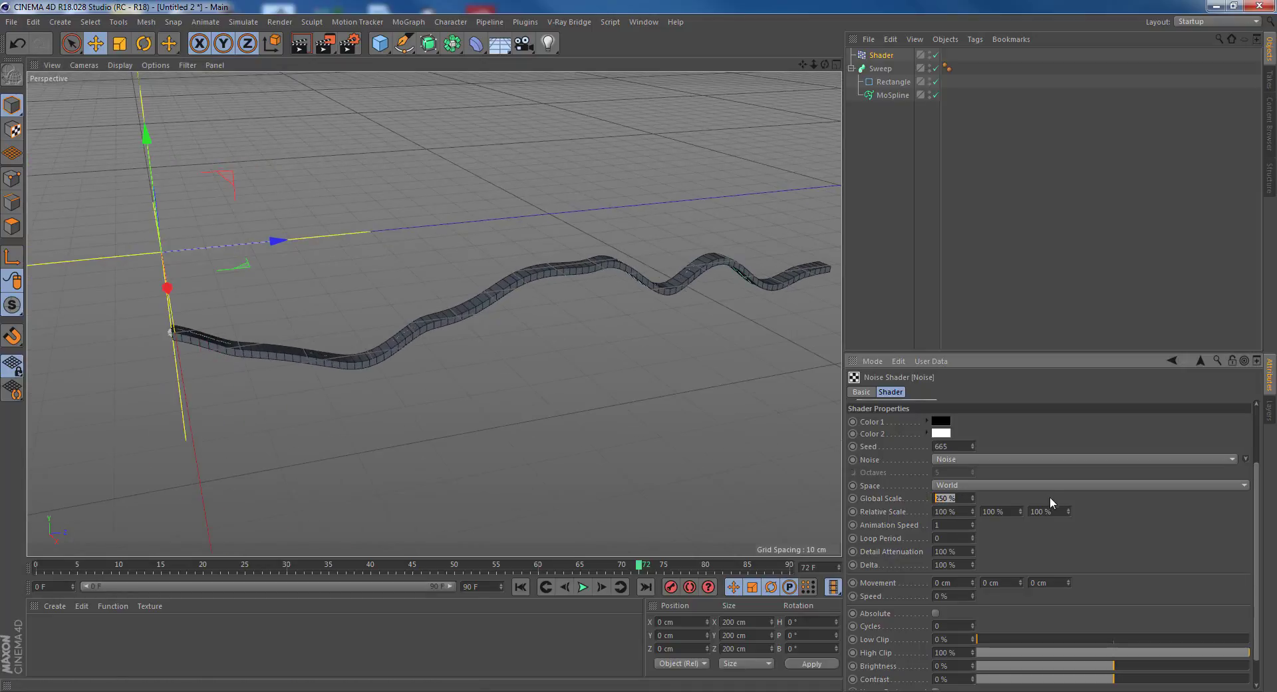
text(200)
key(Return)
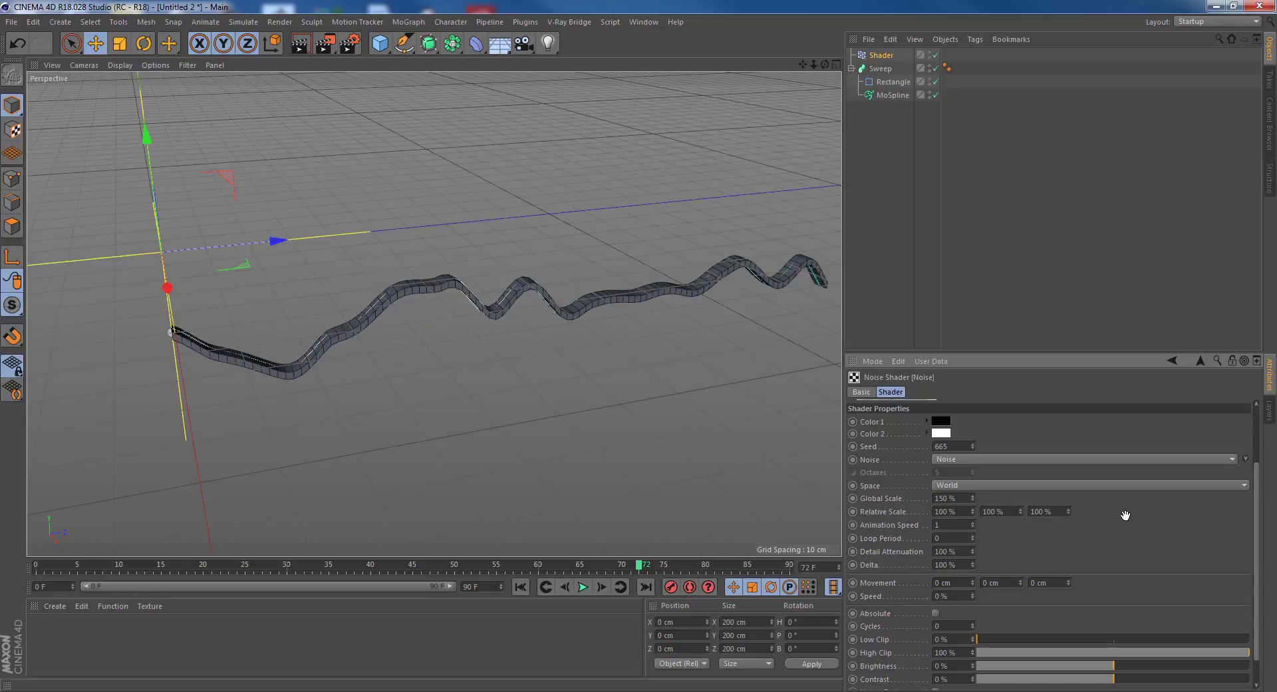
Group the Sweep with its Rectangle and MoSpline under a null and name the null "base".
scroll(594, 293, up, 4)
alt+drag(598, 311, 649, 343)
scroll(641, 362, down, 2)
drag(882, 91, 875, 65)
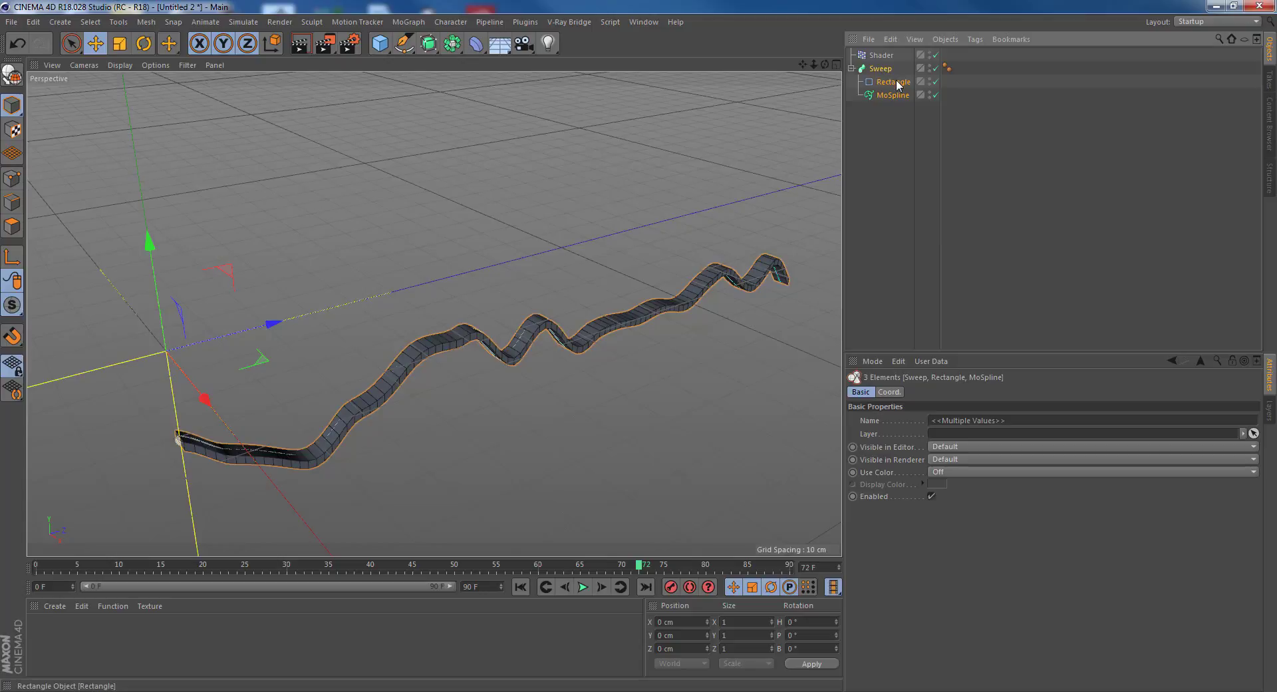
key(alt+g)
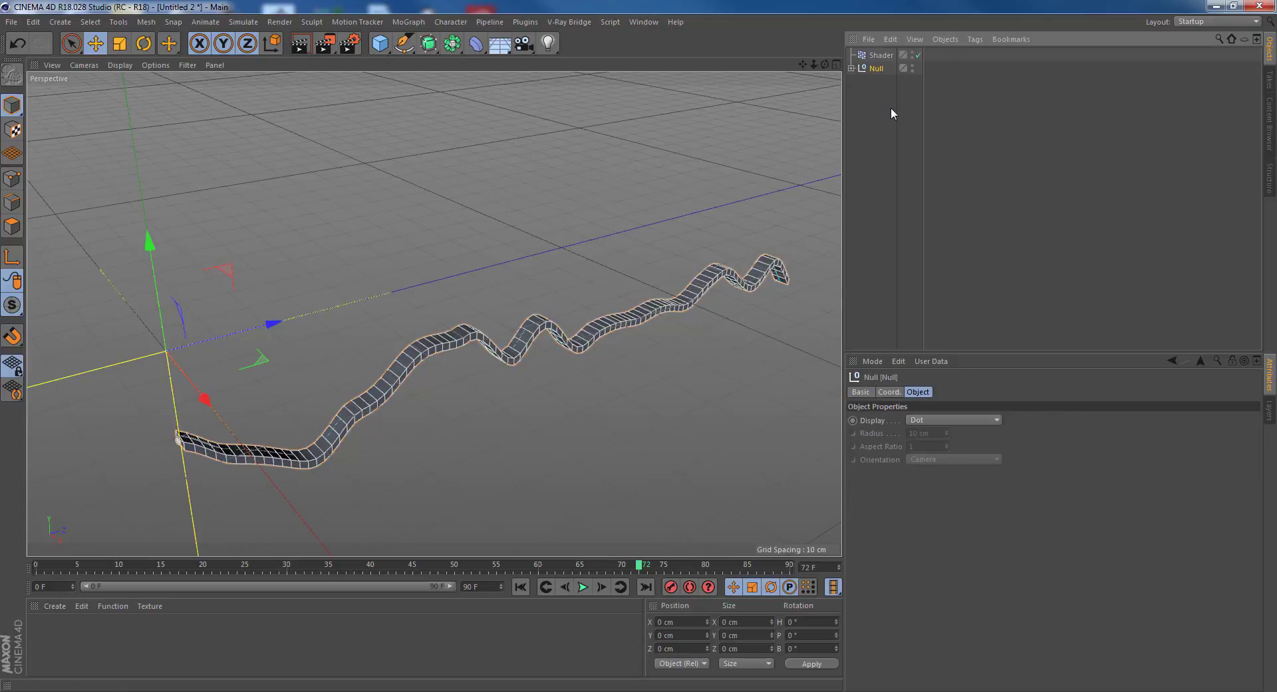
double_click(876, 69)
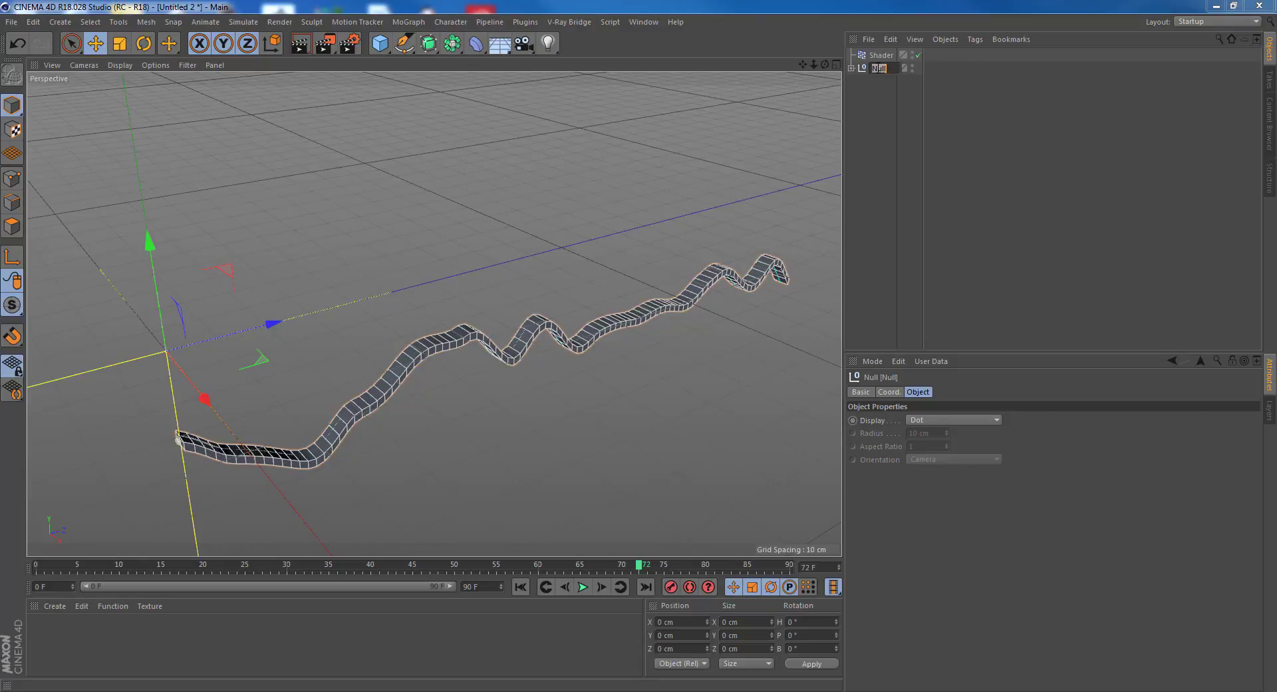
text(base)
key(Return)
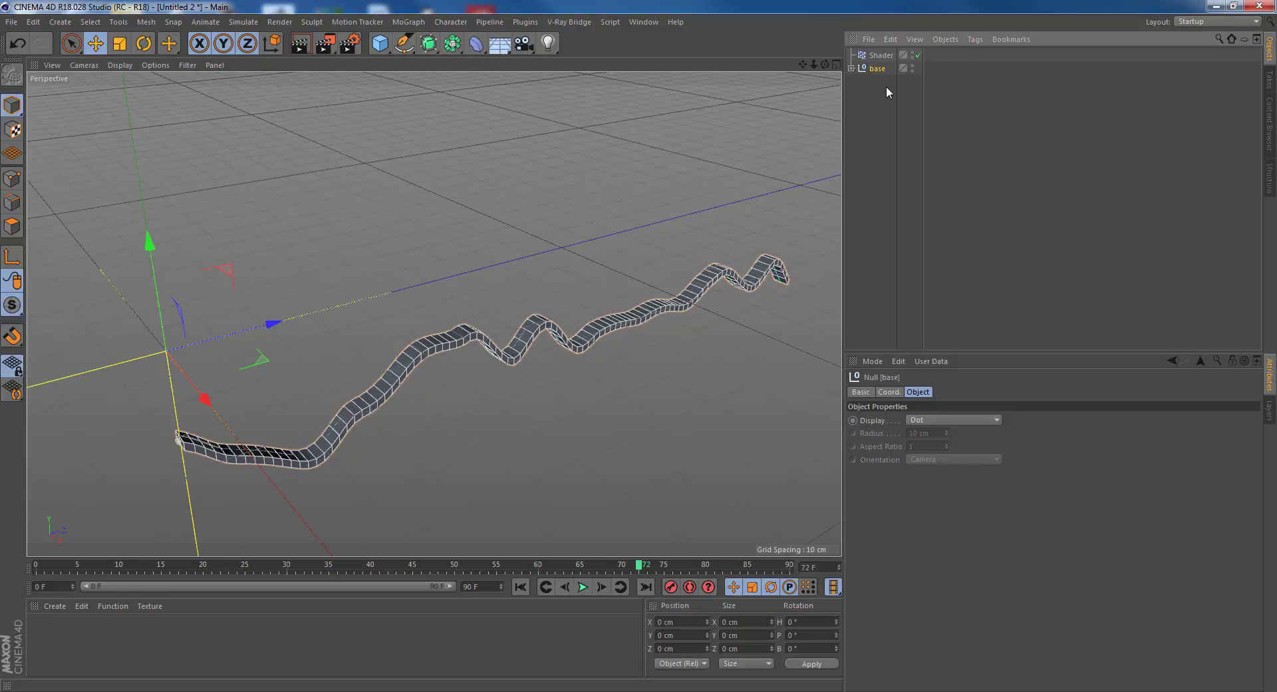
Add a MoGraph Cloner as the parent of the base null.
click(410, 22)
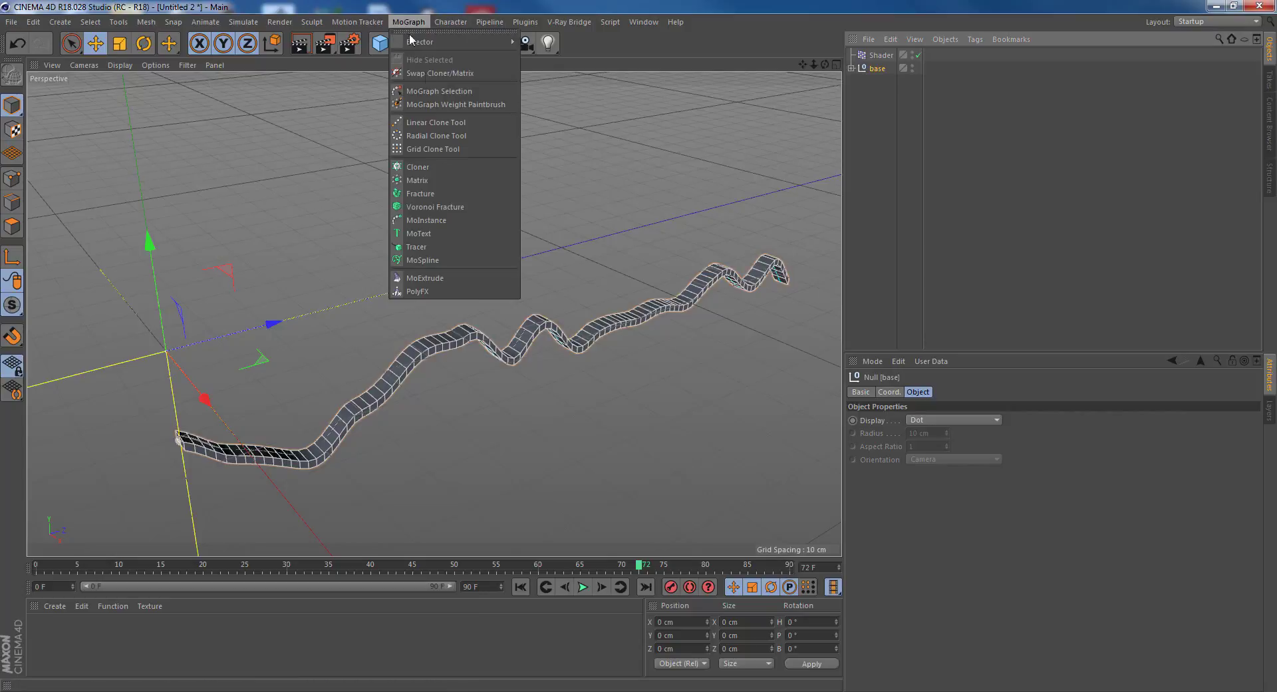
click(457, 169)
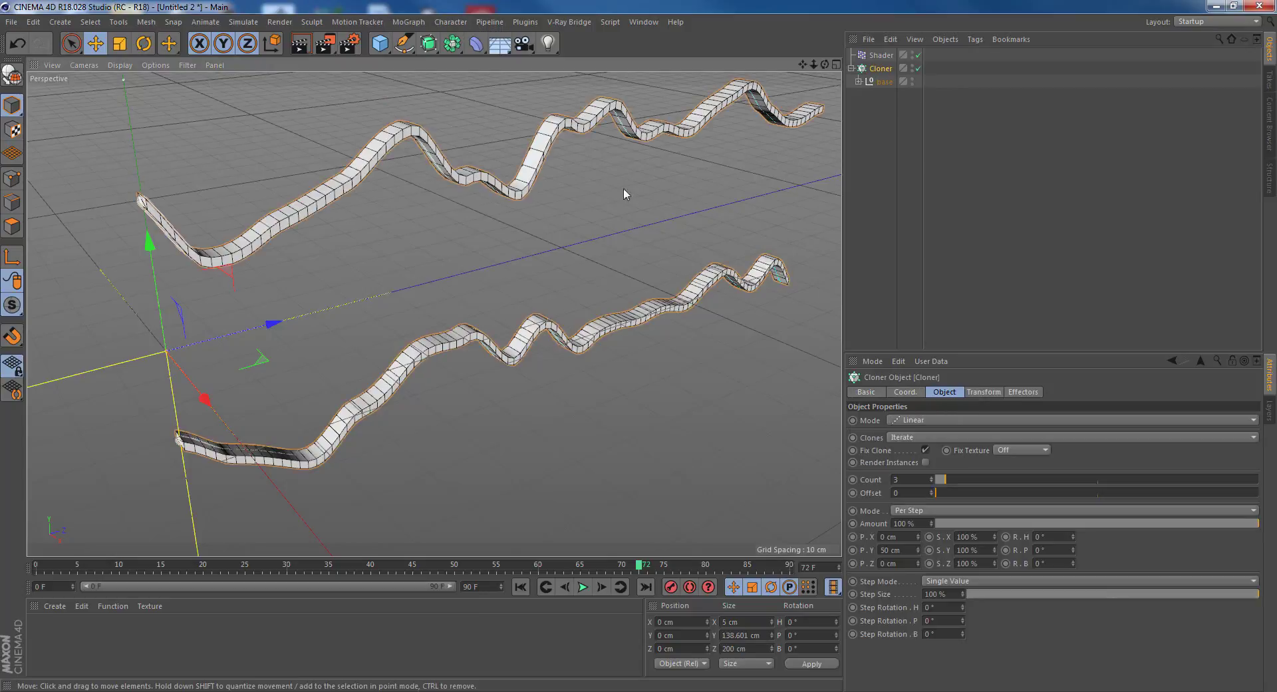
scroll(360, 246, down, 5)
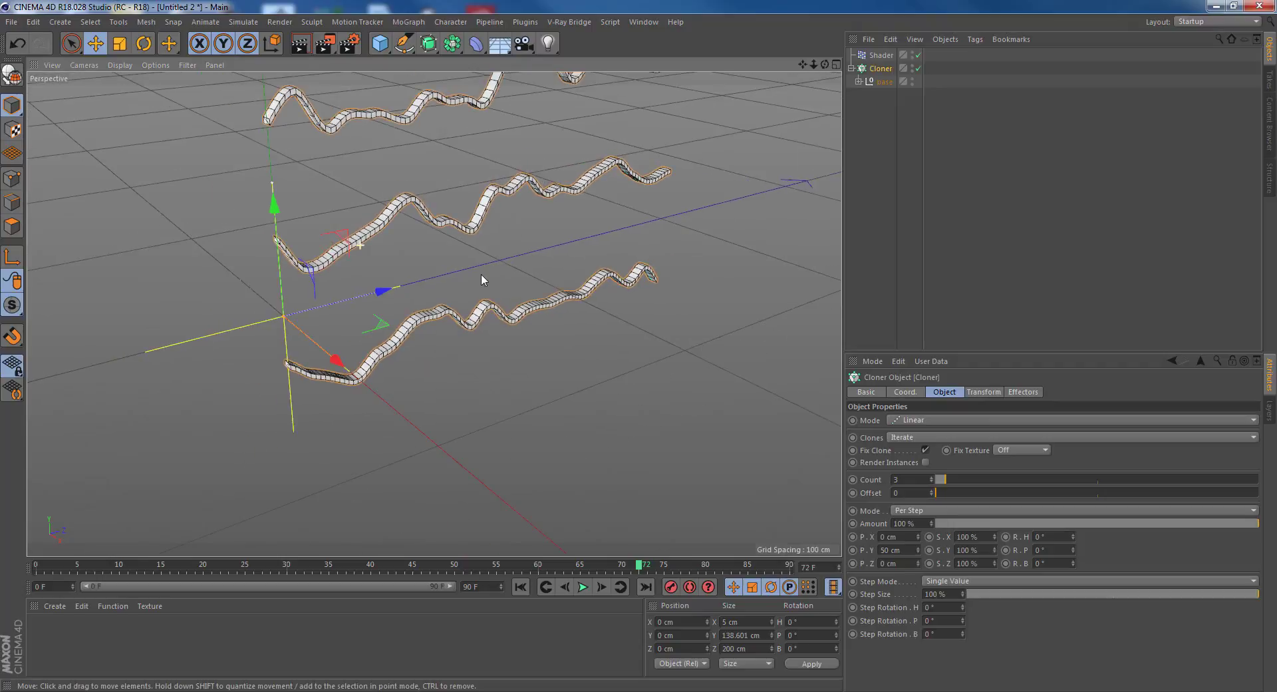
alt+drag(513, 246, 599, 234)
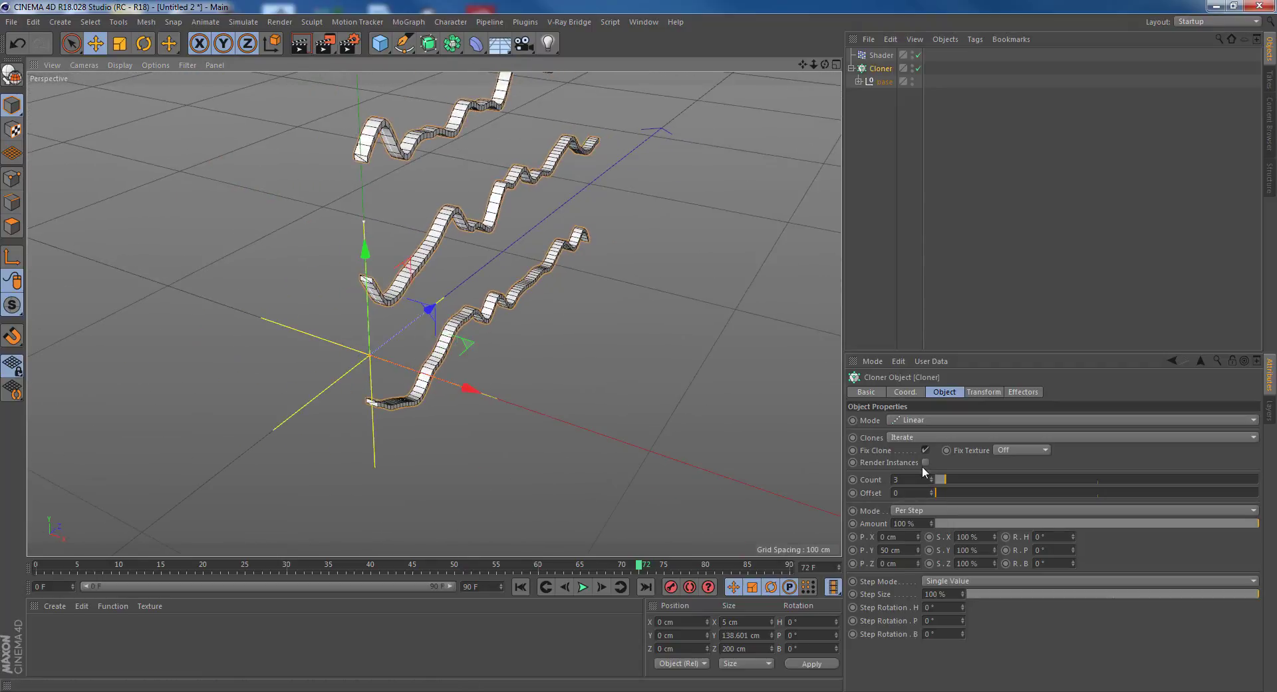
Set the Cloner's per-step position offset to 0 cm in Y and 5 cm in X, keeping Z at 0 cm.
click(911, 548)
text(0)
key(Return)
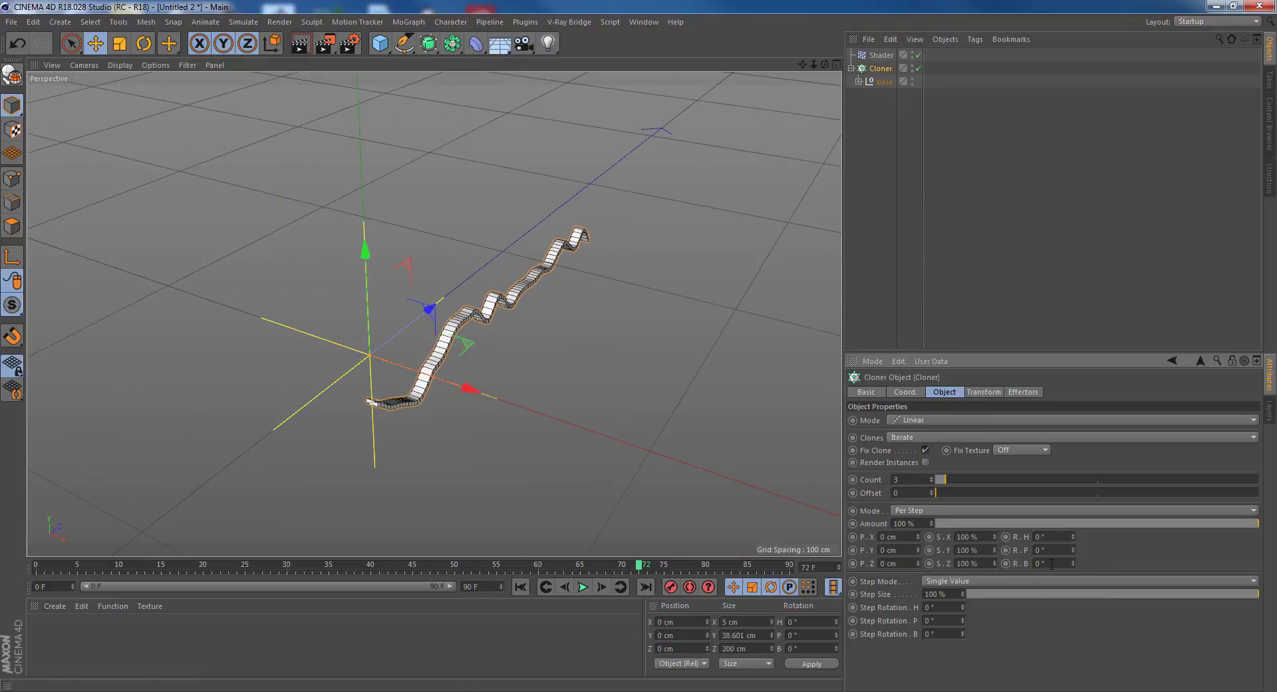
drag(918, 563, 920, 570)
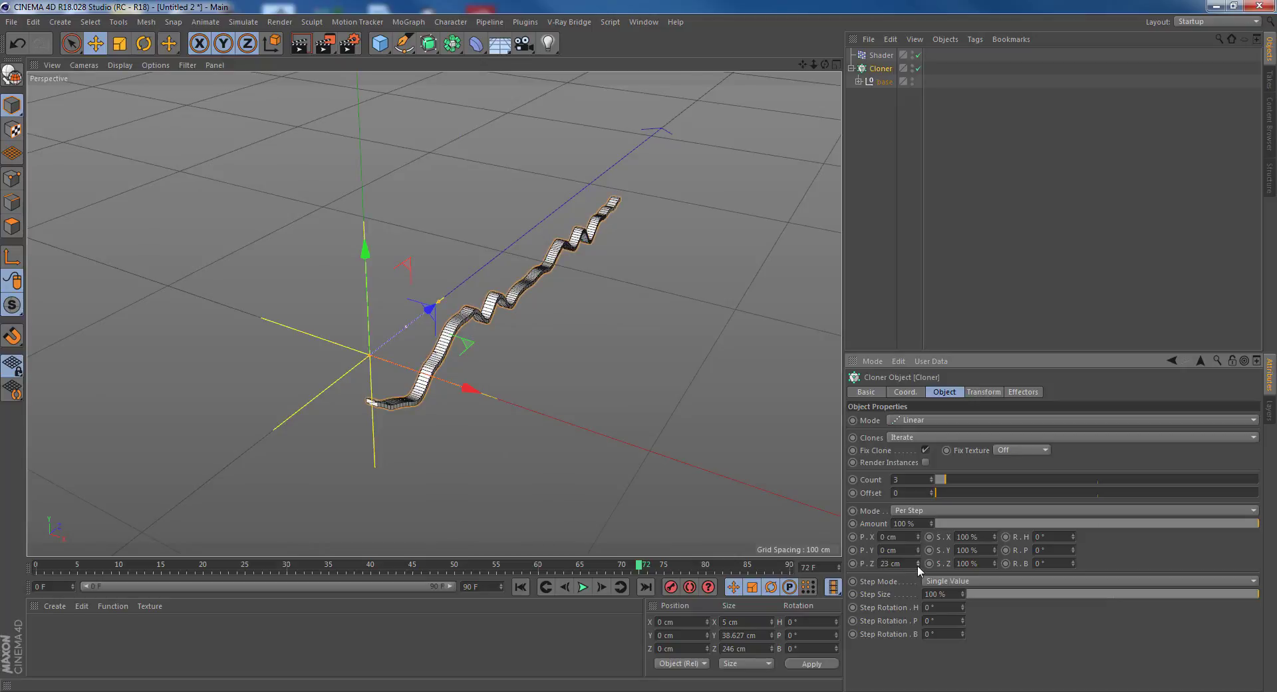
key(ctrl+z)
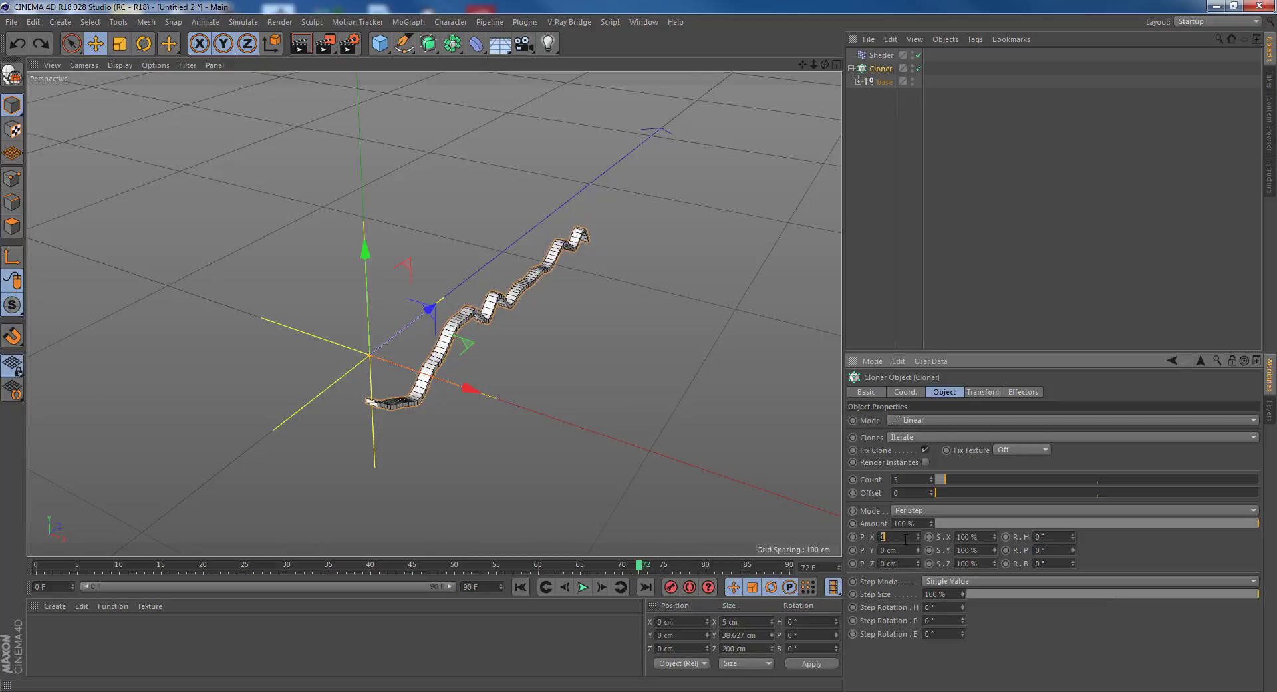
text(5)
key(Return)
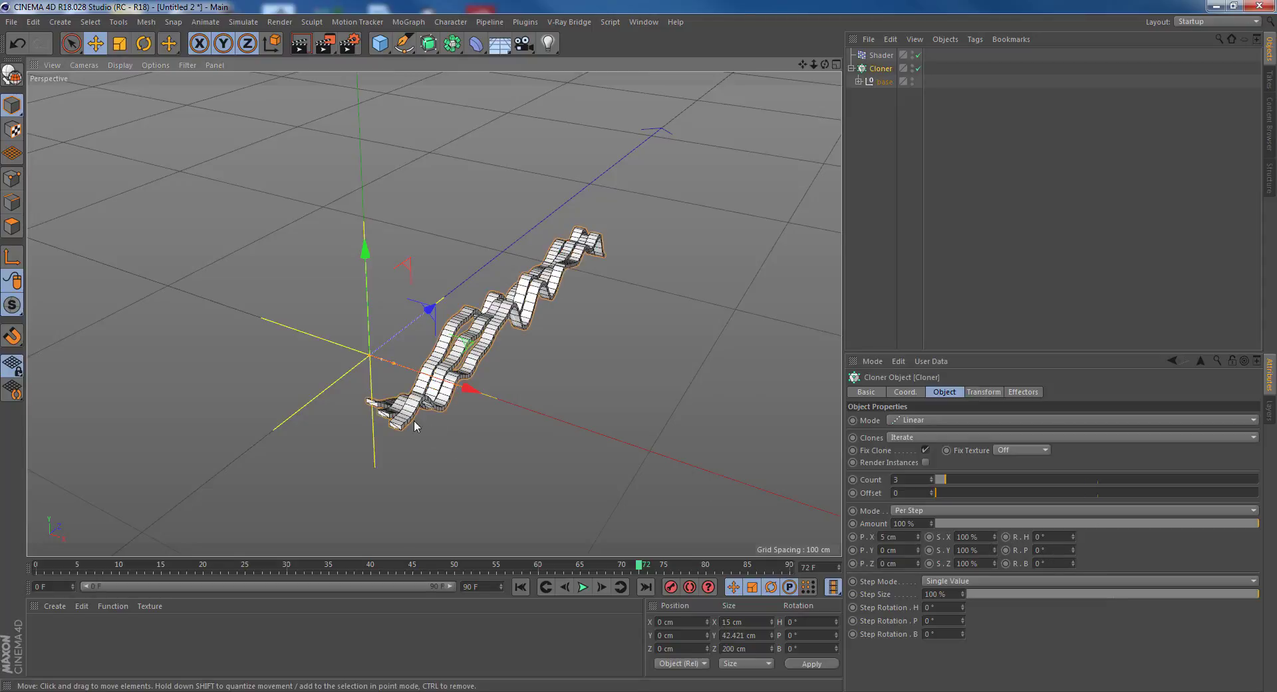
Set the Shader effector's falloff shape to Cone.
scroll(459, 410, up, 8)
alt+drag(459, 411, 357, 429)
scroll(357, 426, down, 1)
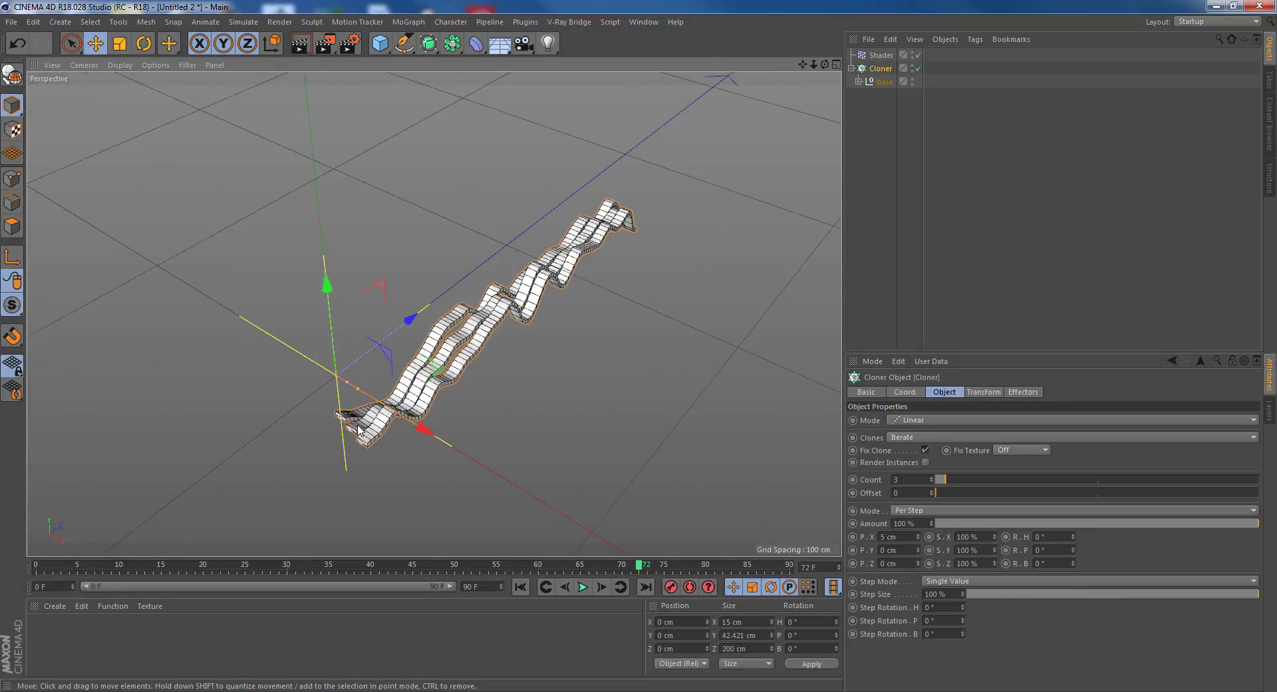
alt+right_drag(362, 414, 442, 400)
alt+drag(460, 321, 511, 322)
click(885, 54)
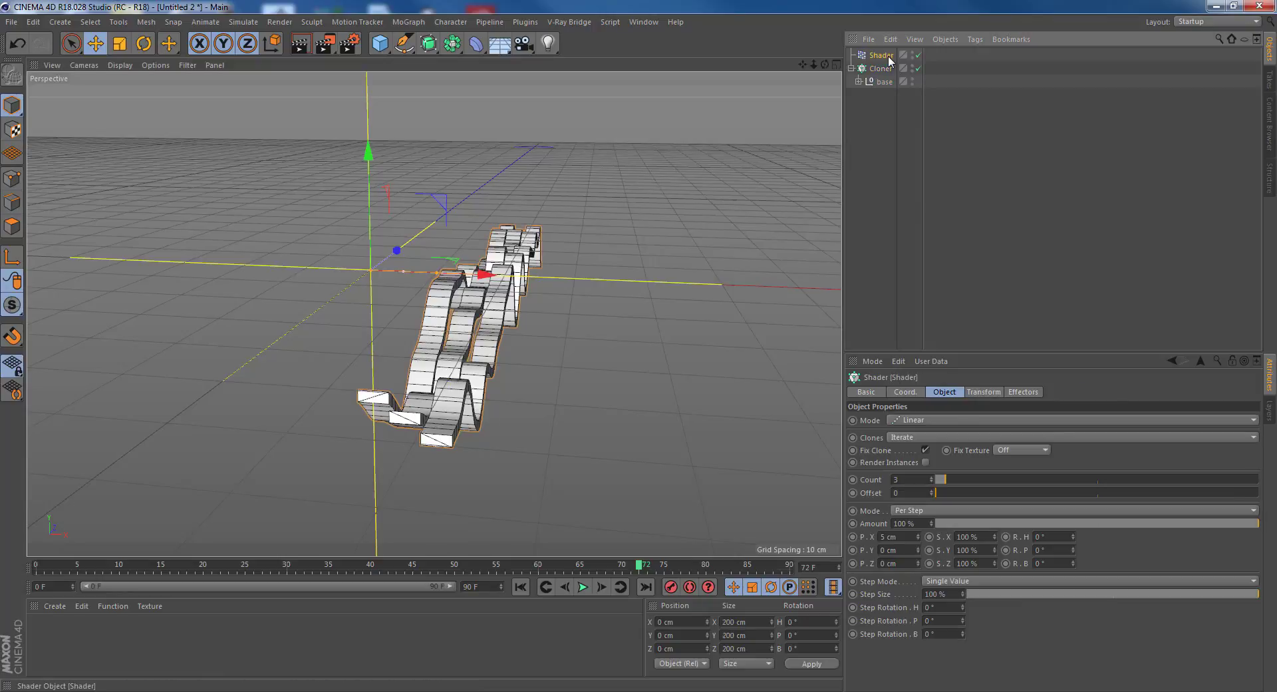
click(1102, 393)
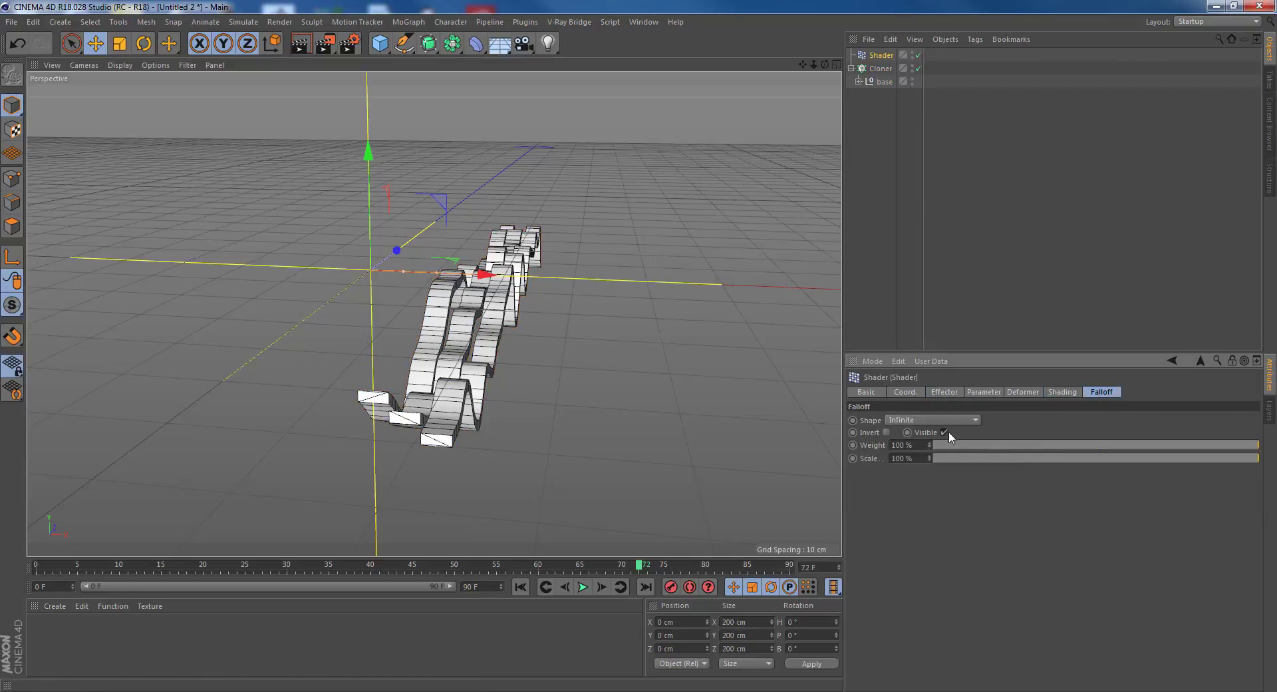
click(946, 420)
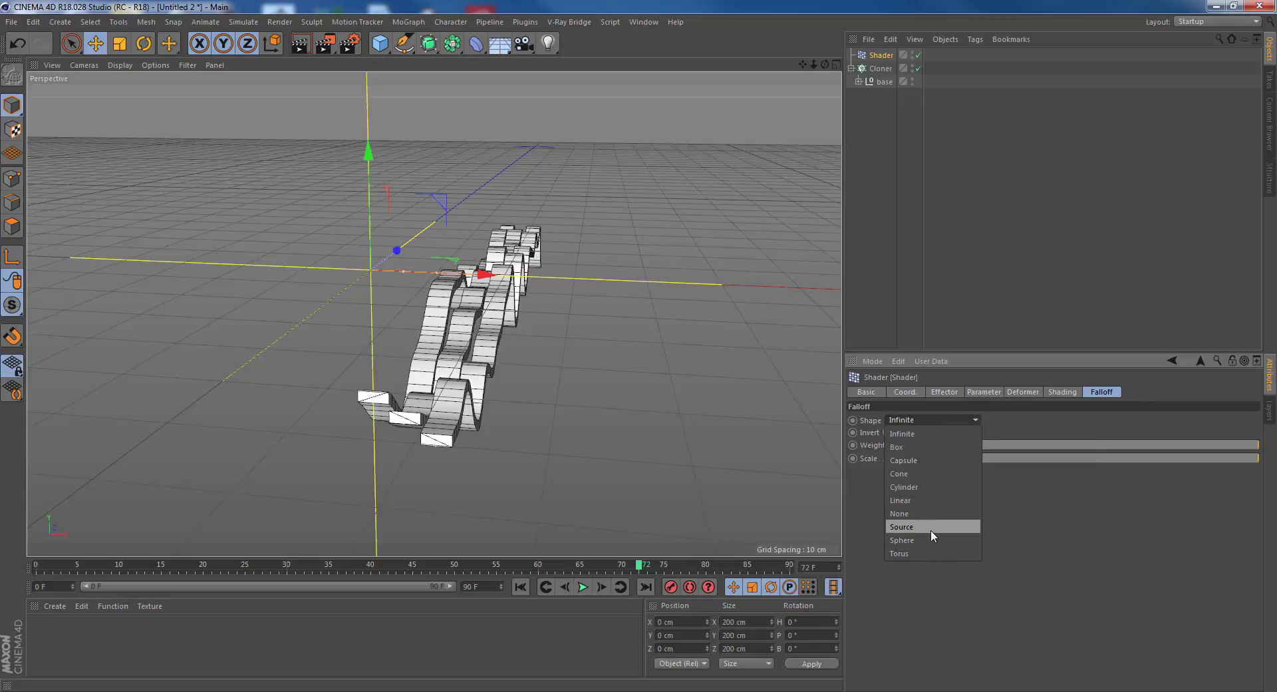
click(933, 472)
Set the orientation of the Shader effector's cone falloff to +Z.
alt+drag(597, 371, 548, 370)
scroll(548, 371, down, 3)
click(945, 498)
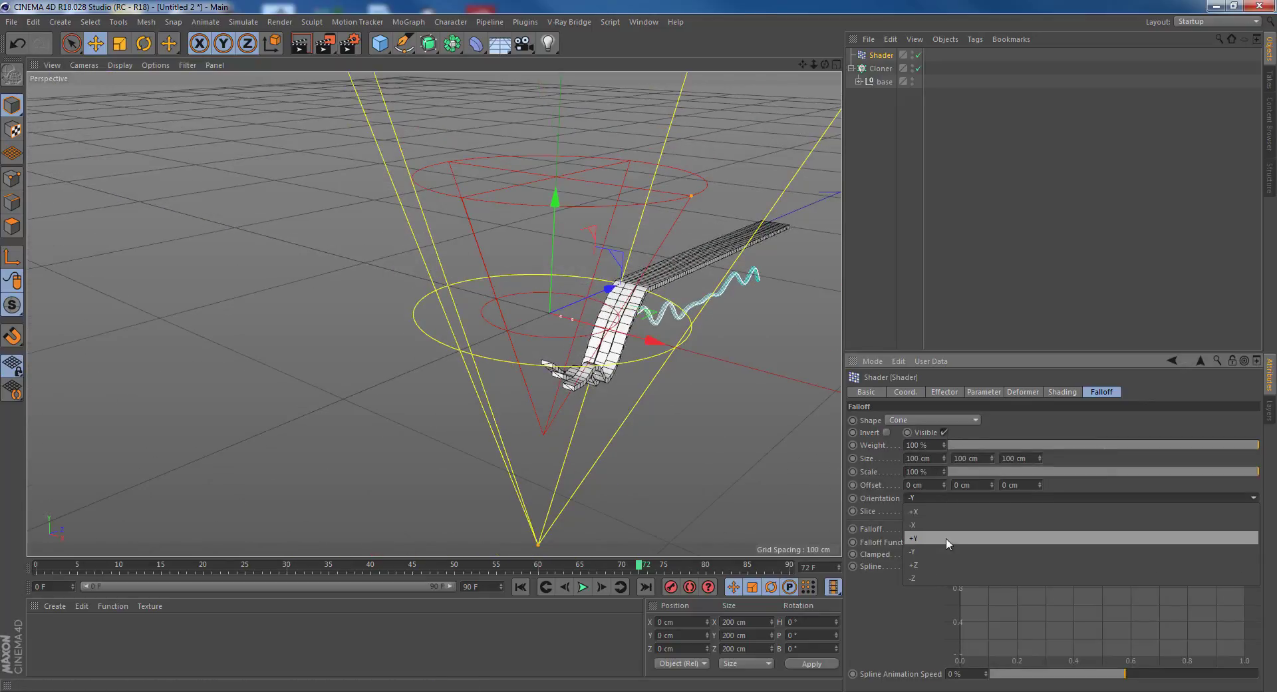
click(953, 564)
alt+drag(663, 372, 628, 452)
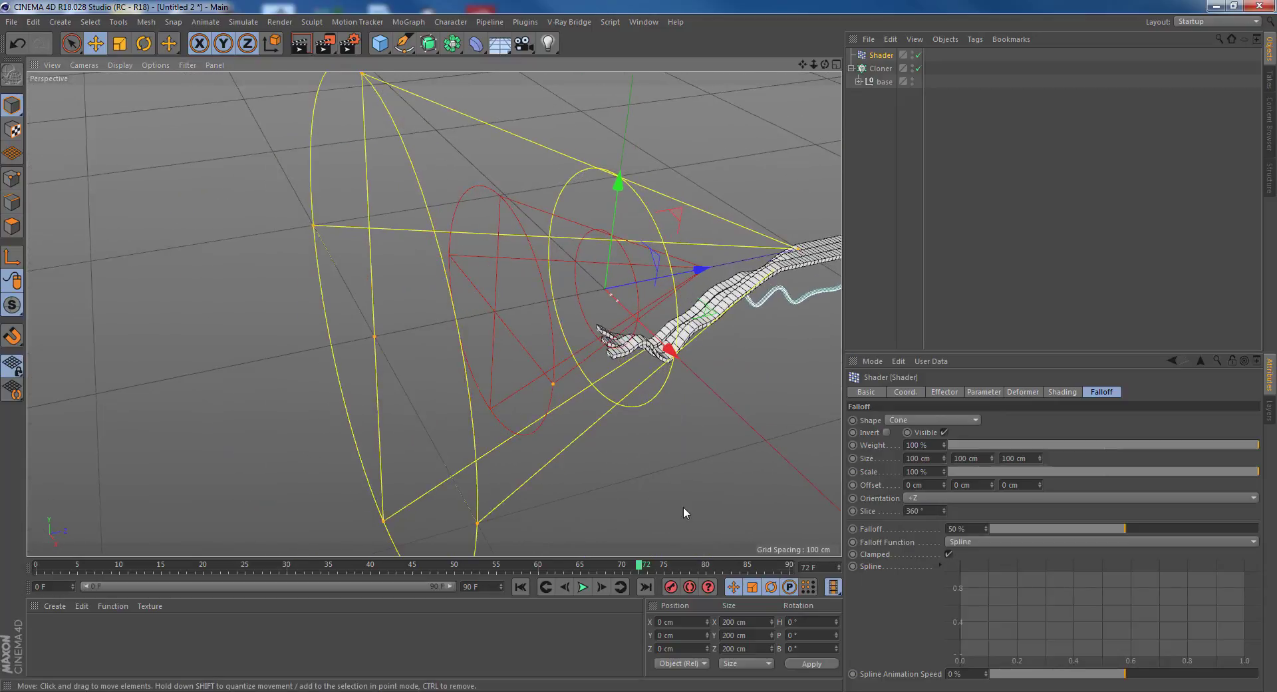
Switch to the media player and review the finished wavy band animation near the start of the reference tutorial video.
click(626, 691)
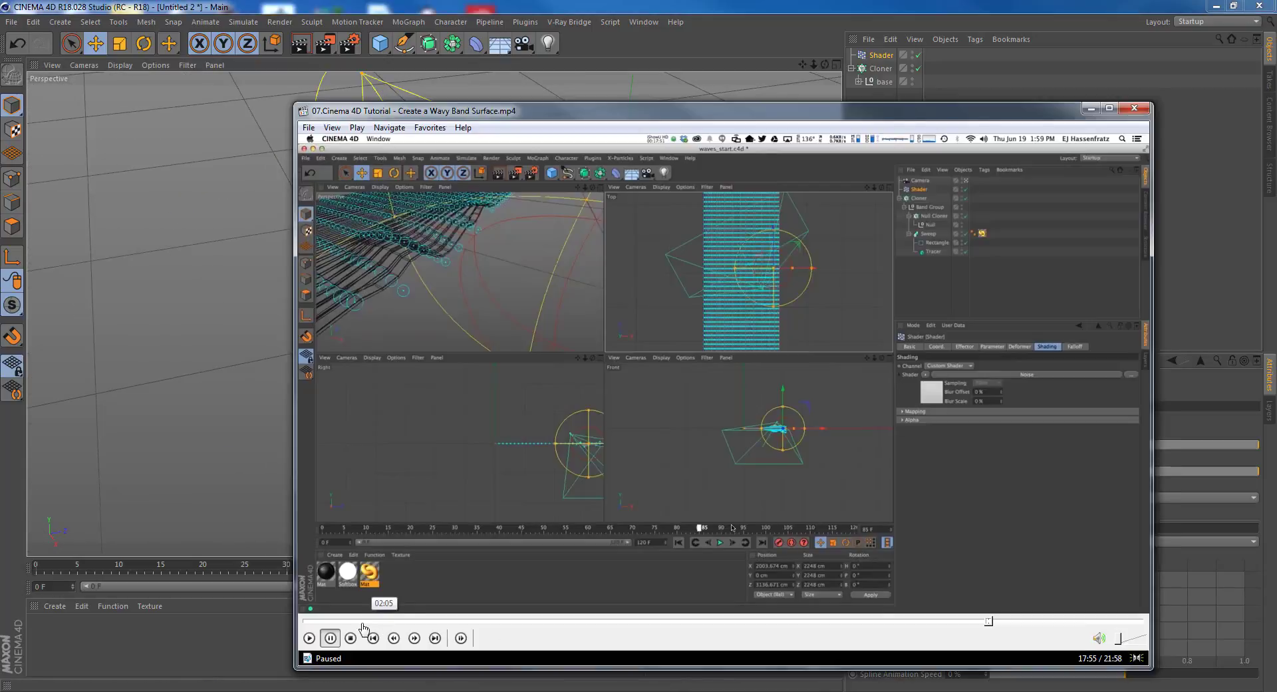
click(326, 621)
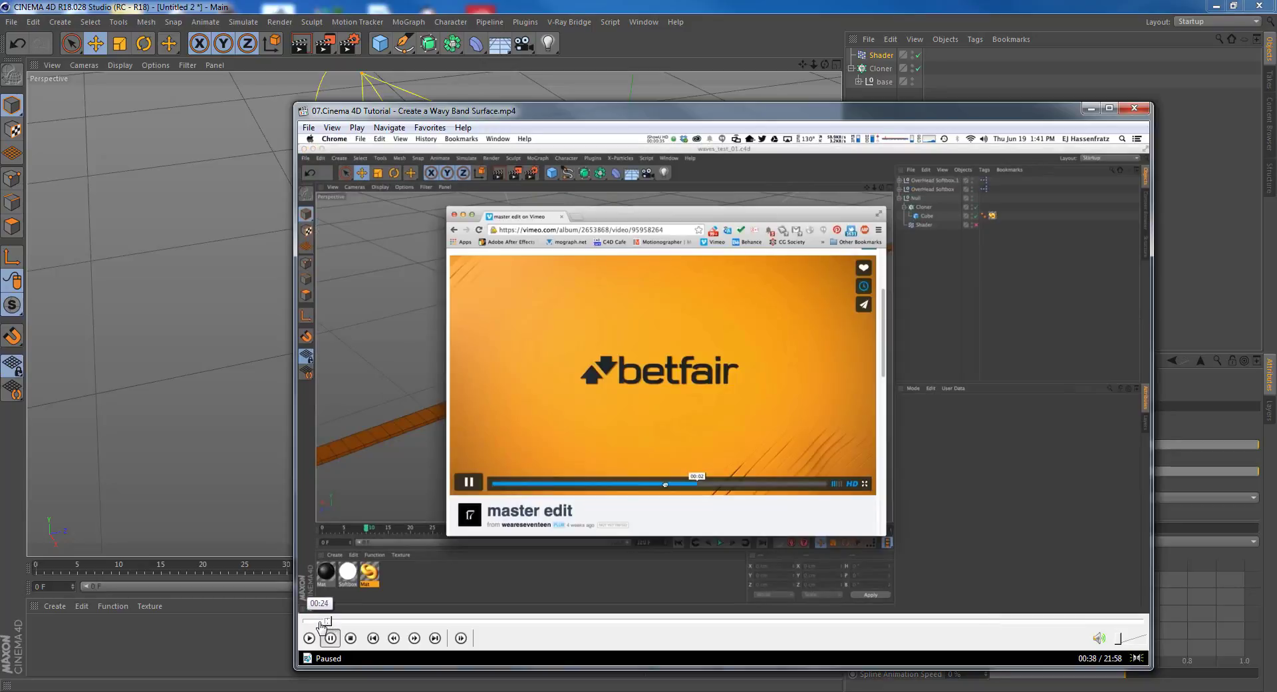
key(space)
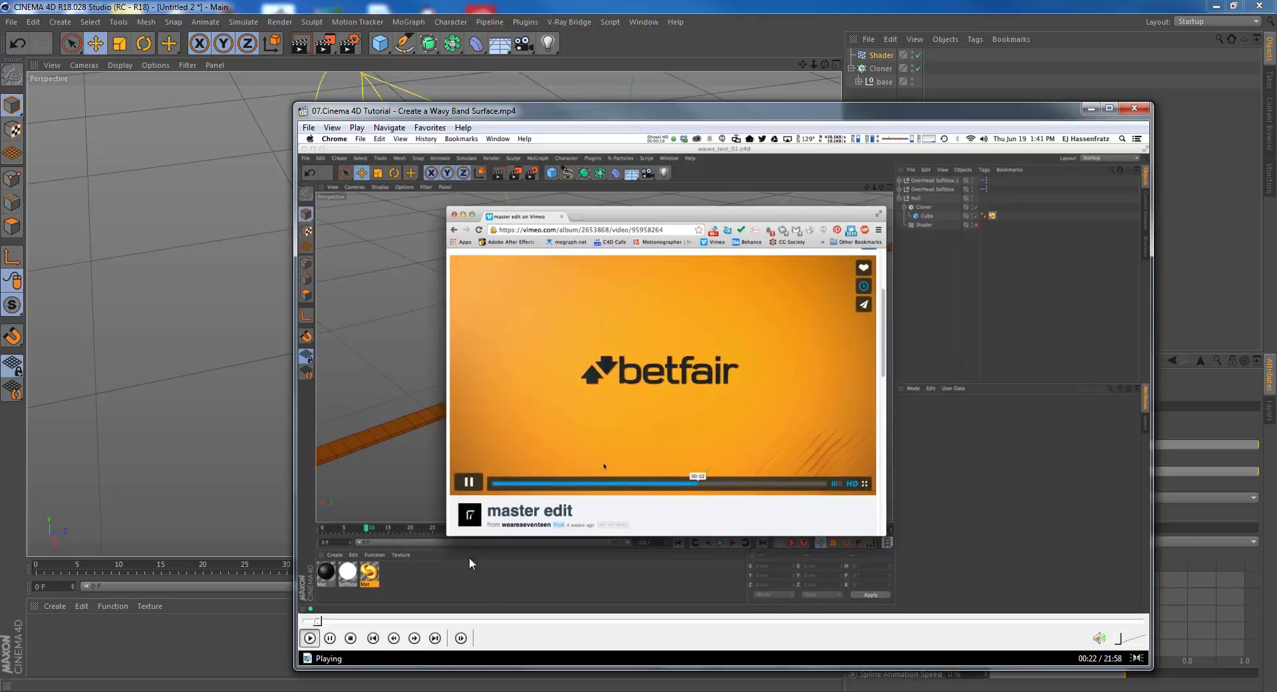
click(308, 621)
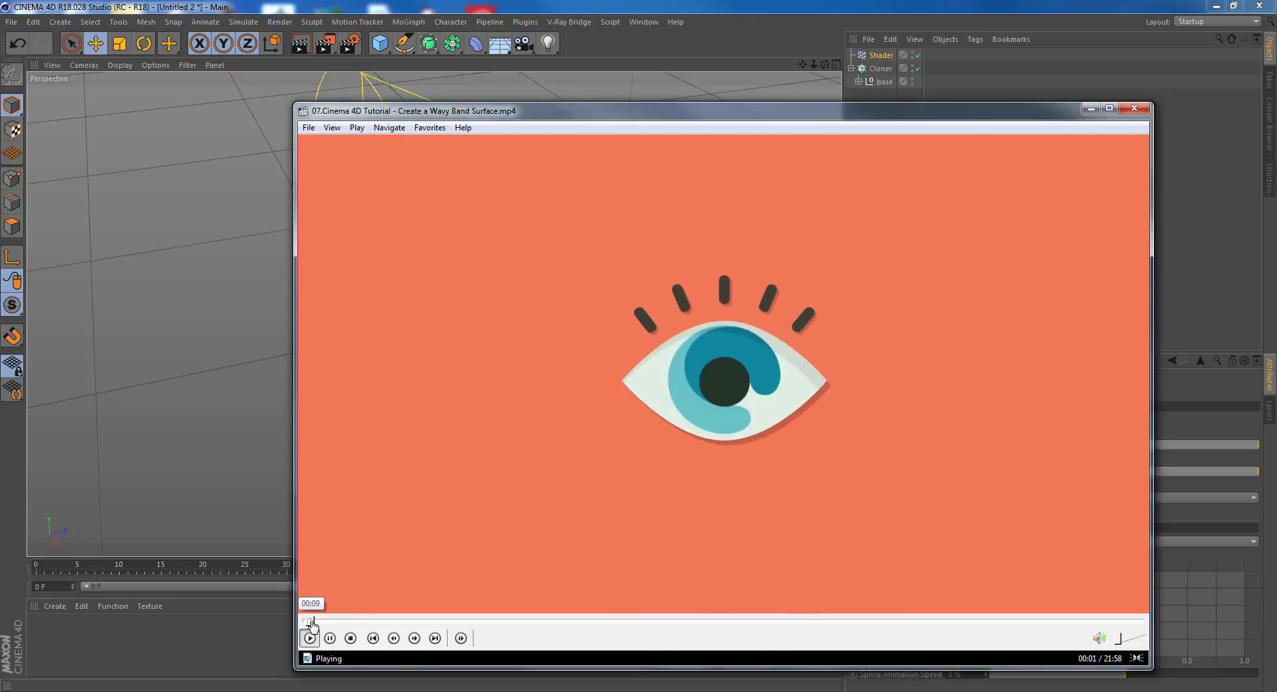
click(313, 620)
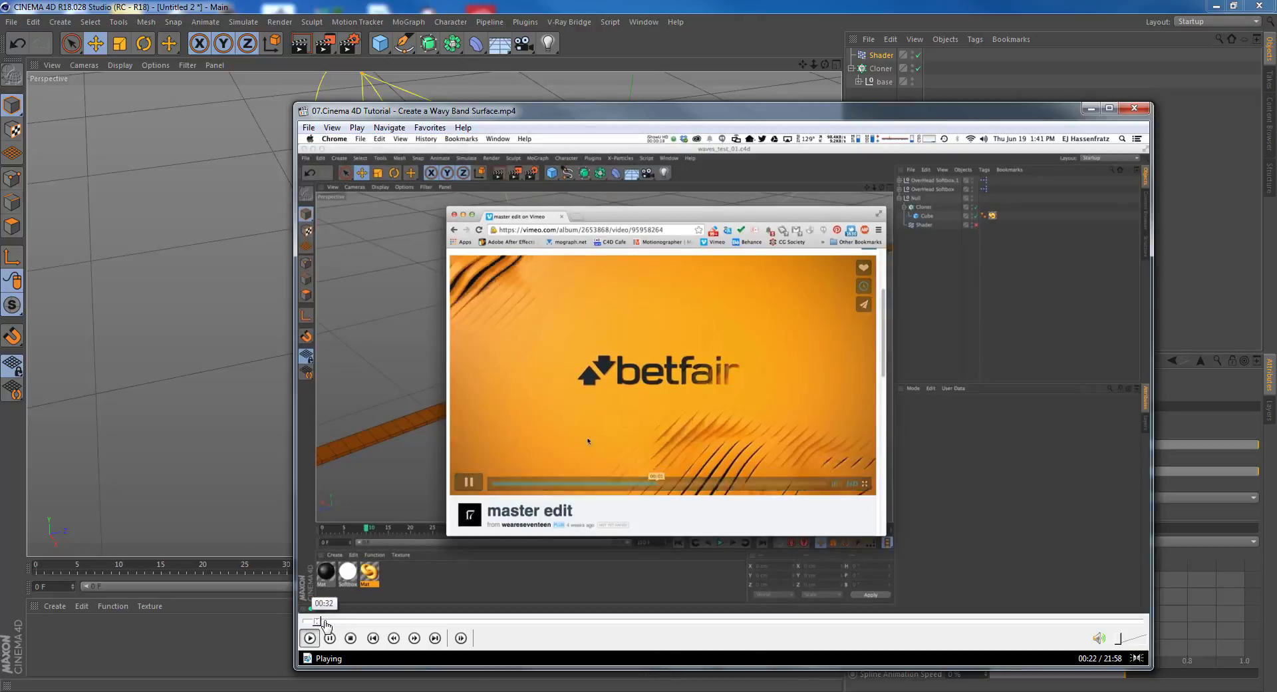
click(313, 621)
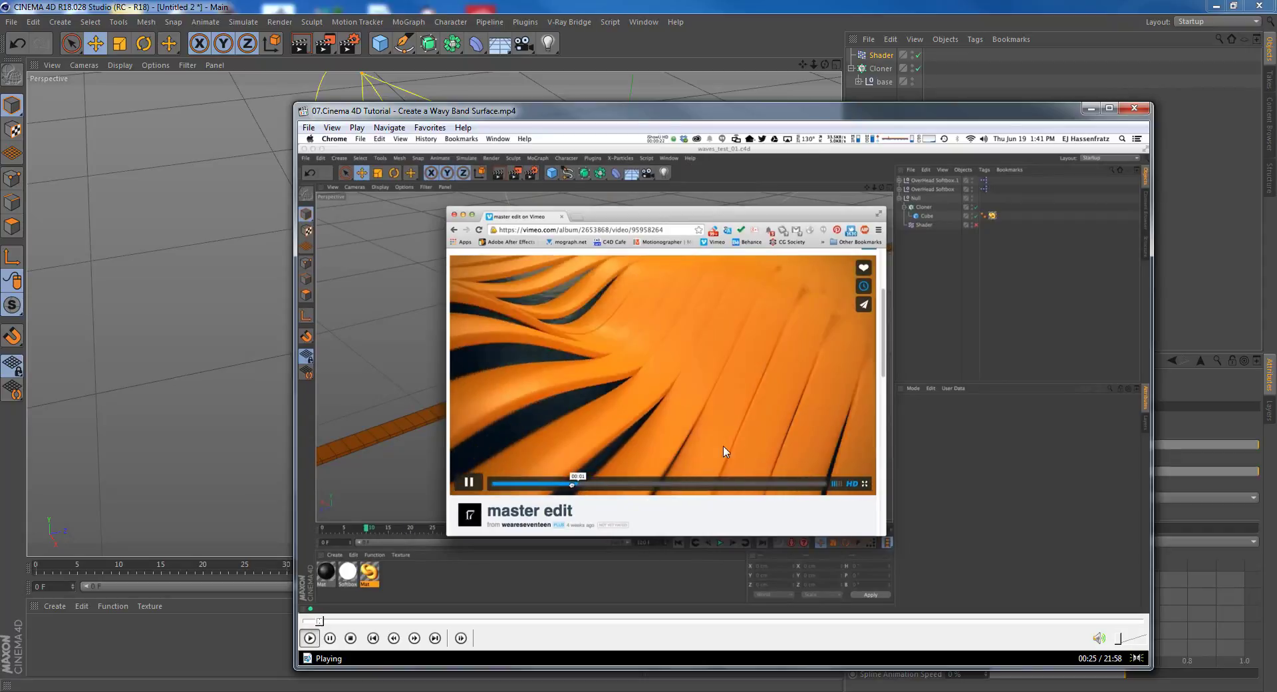
click(732, 457)
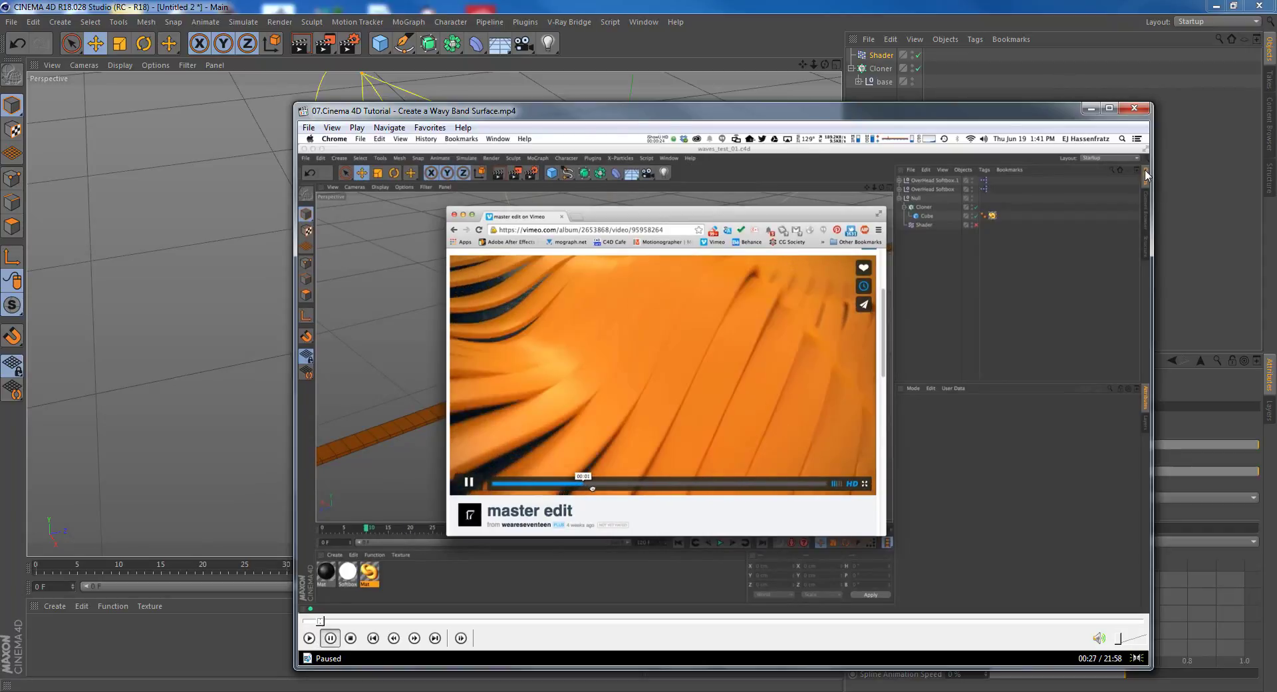
click(1094, 111)
Back in Cinema 4D, try -X for the cone falloff's orientation and set it to +X.
mouse_move(680, 282)
alt+mouse_down()
mouse_move(803, 286)
mouse_move(762, 268)
mouse_move(611, 264)
mouse_move(585, 300)
alt+mouse_up()
click(964, 496)
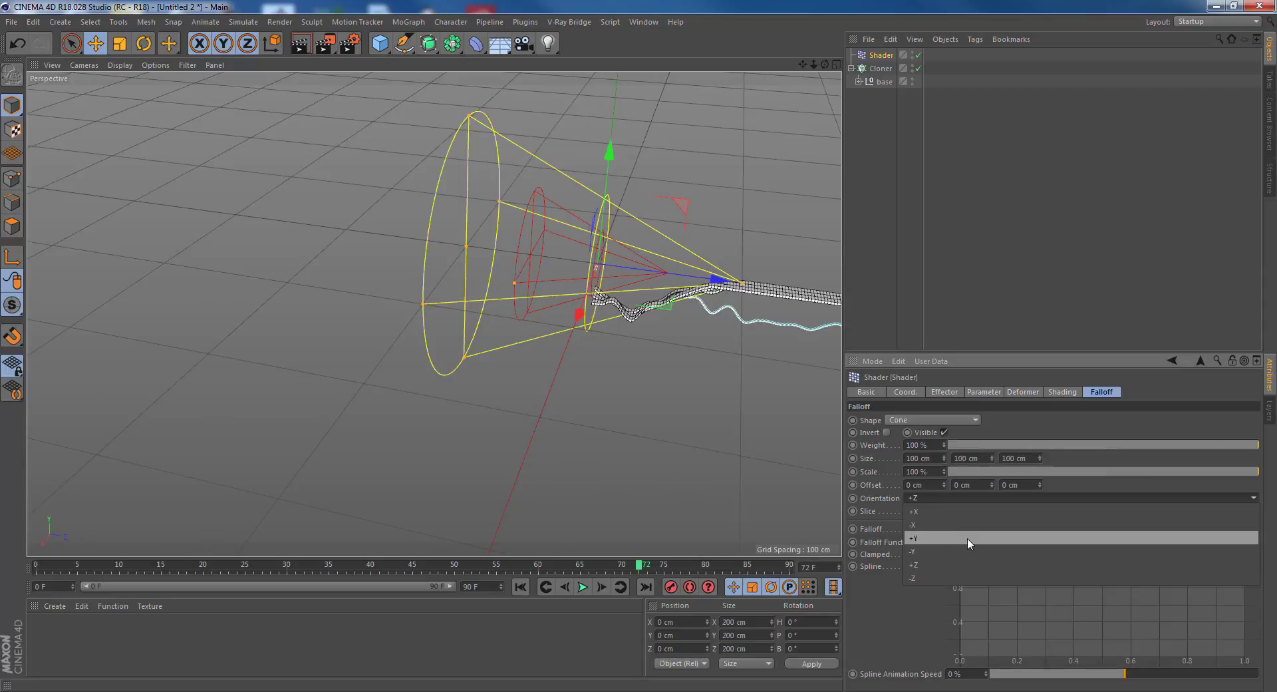
click(967, 525)
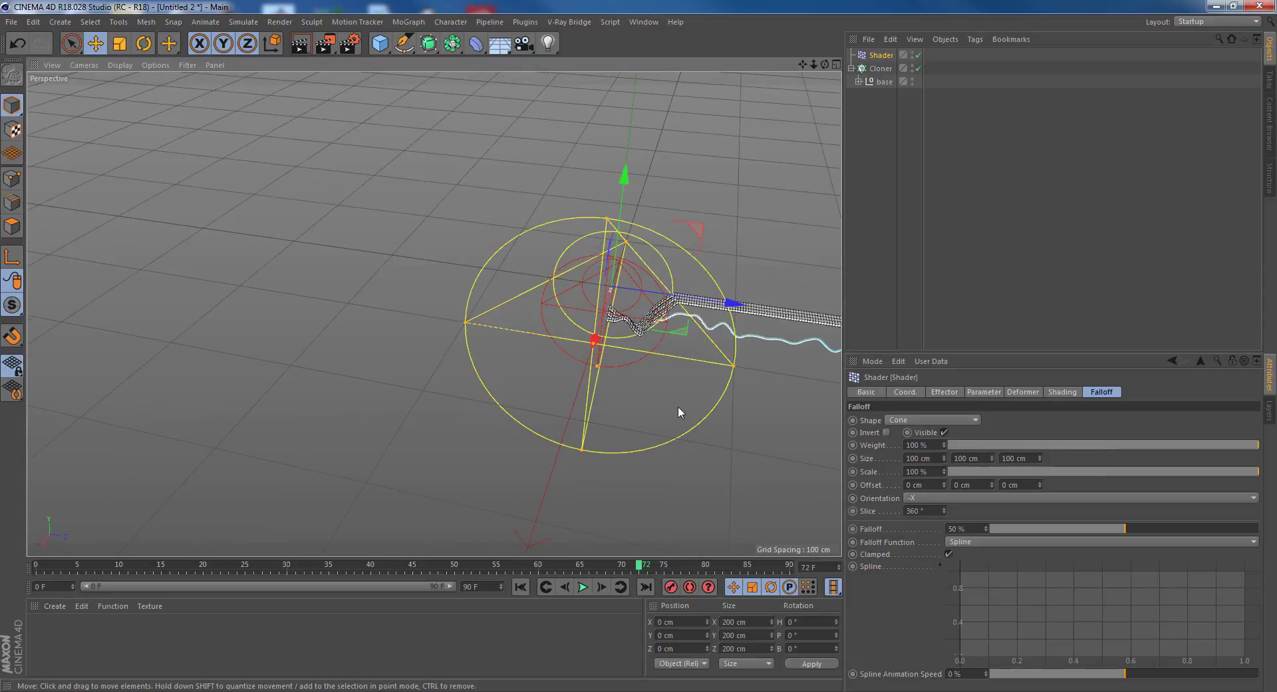
click(1017, 499)
click(989, 509)
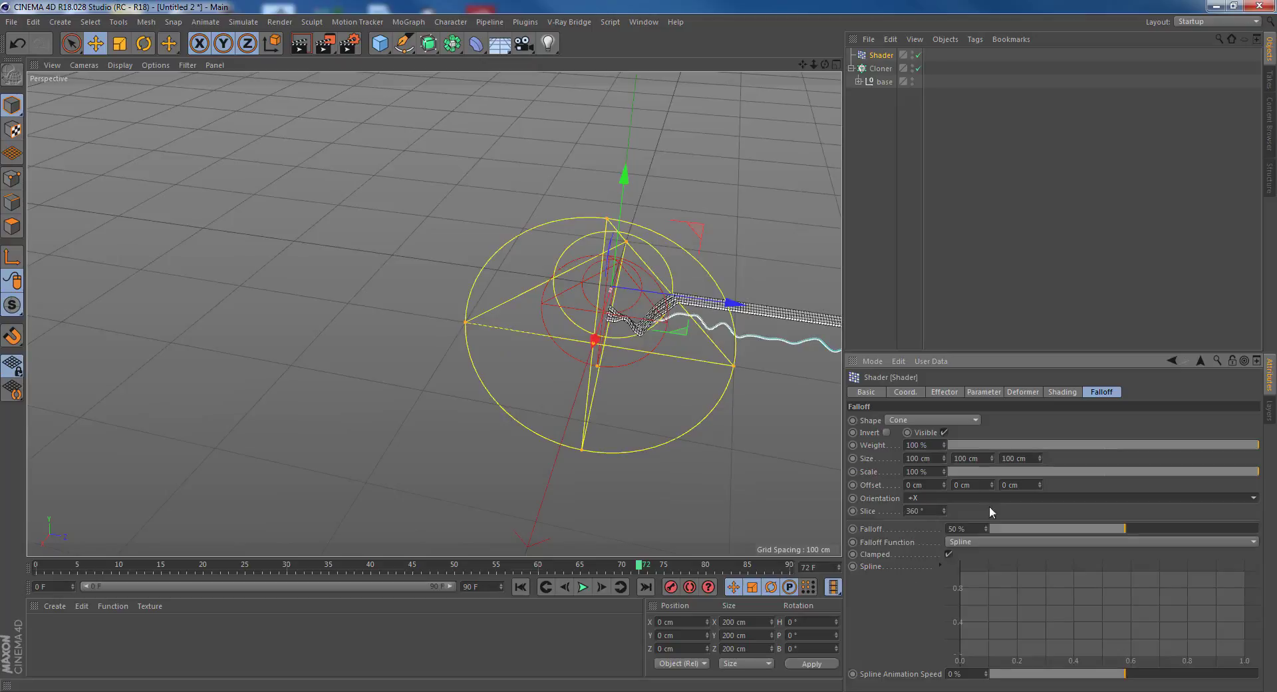
Move the Shader effector to about 98 cm in Z and about -64 cm in X so its cone reaches the bands' edge.
alt+drag(606, 358, 737, 363)
drag(551, 201, 614, 175)
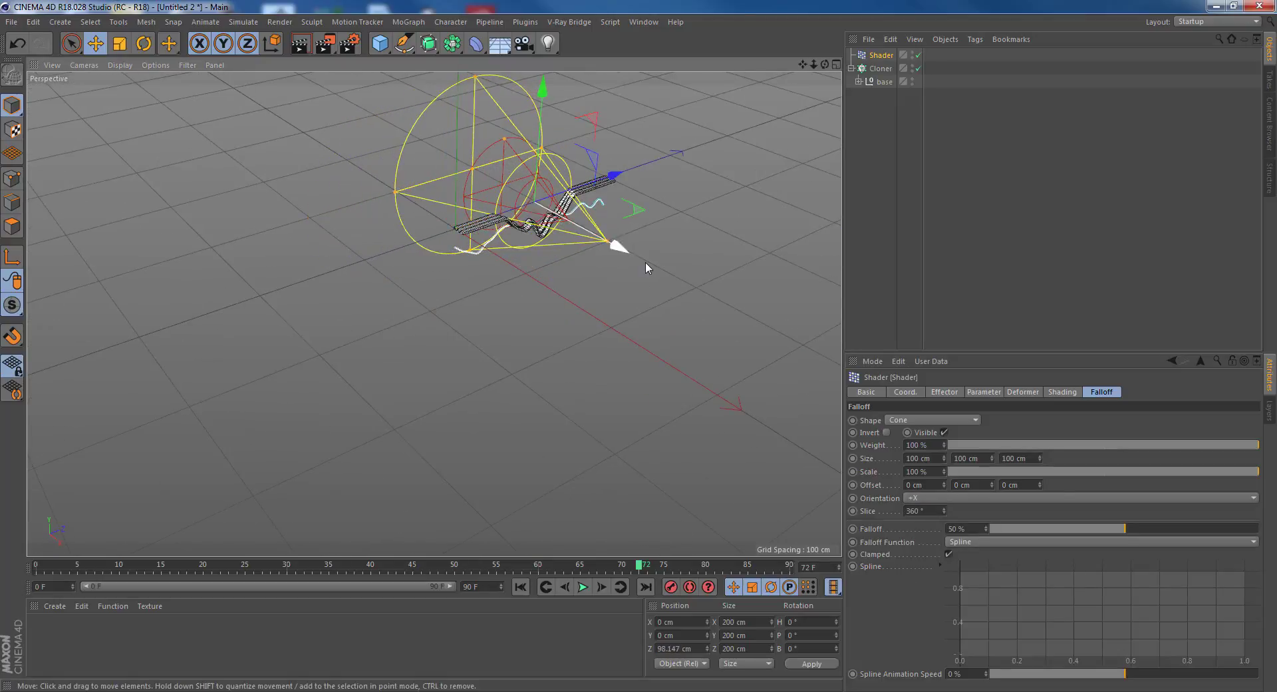
drag(619, 249, 585, 230)
Set the Cloner's count to 50 to build a wide surface of bands.
click(880, 69)
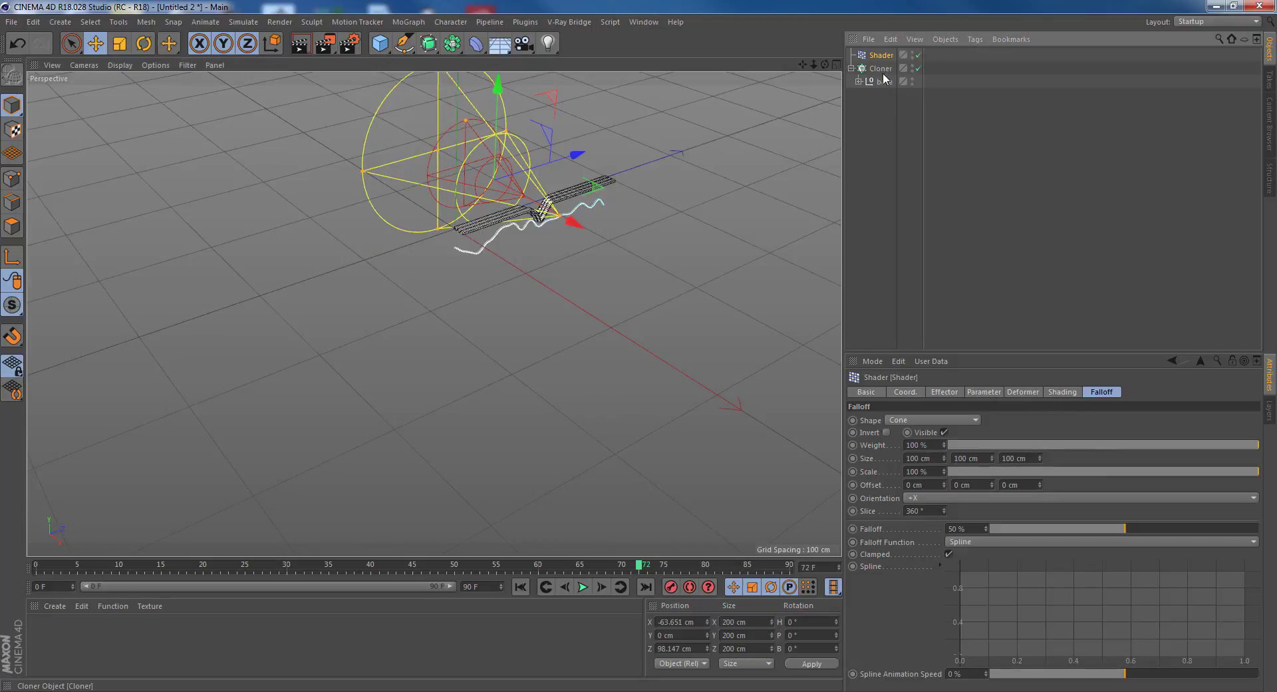
double_click(911, 479)
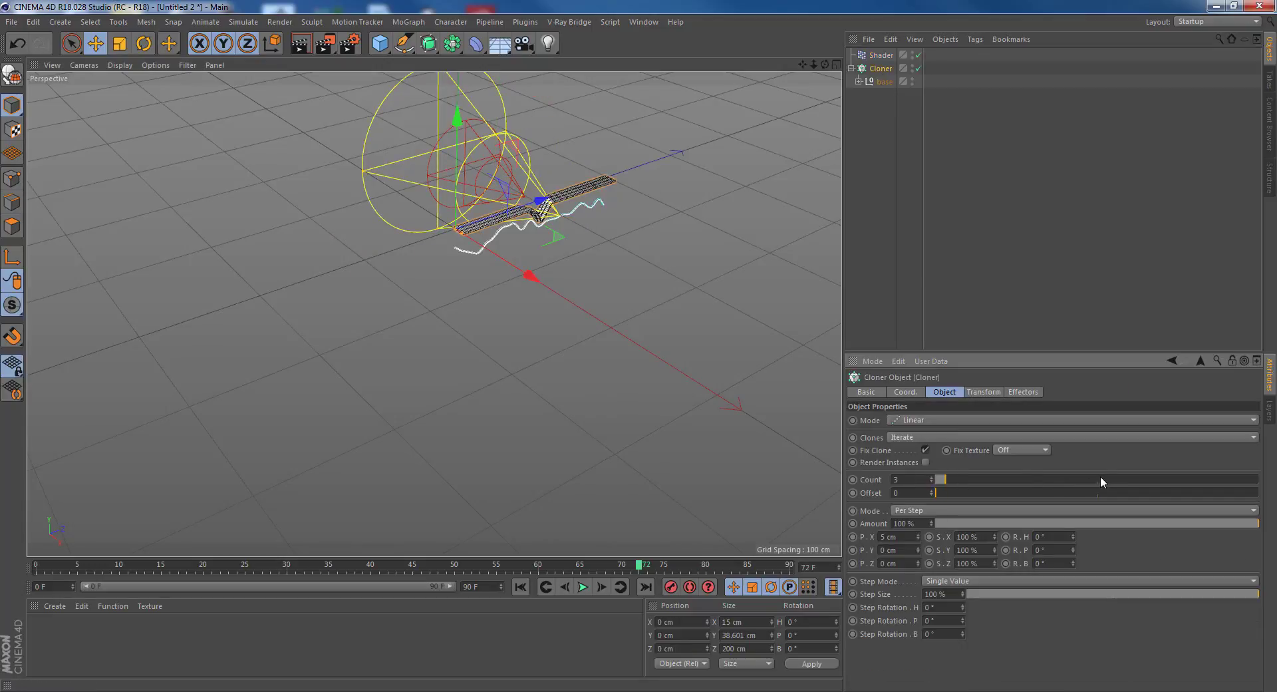
click(1100, 479)
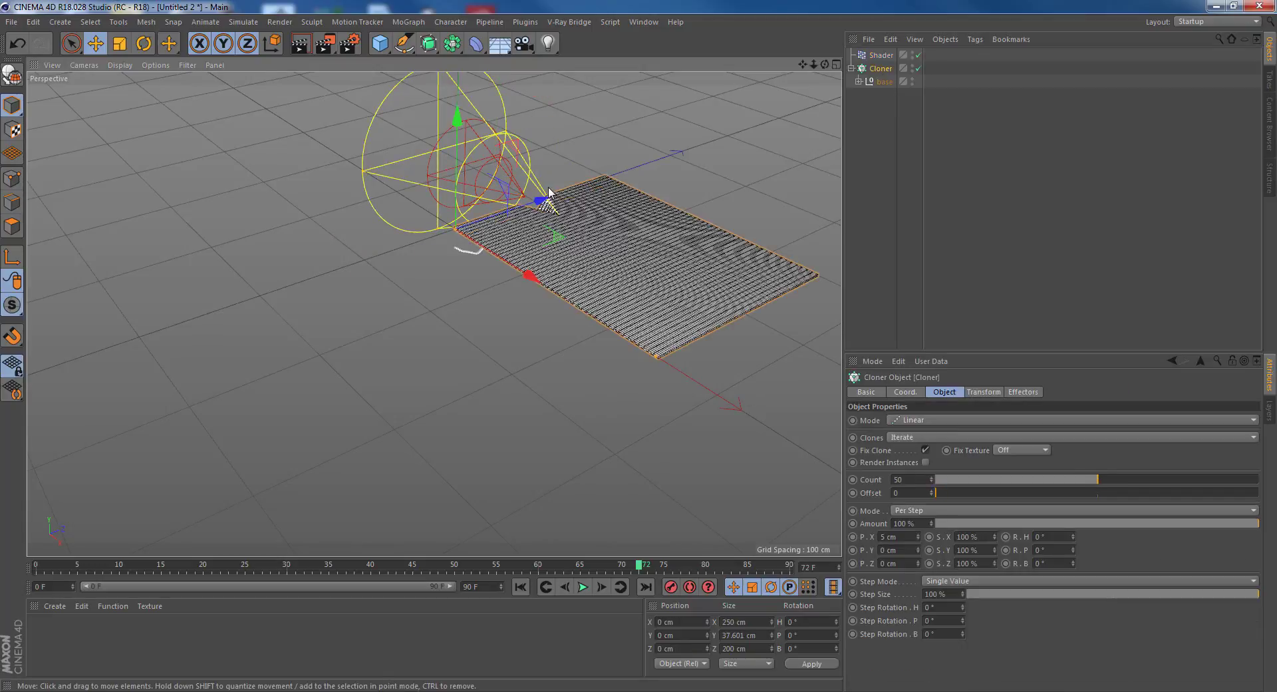
scroll(549, 192, up, 5)
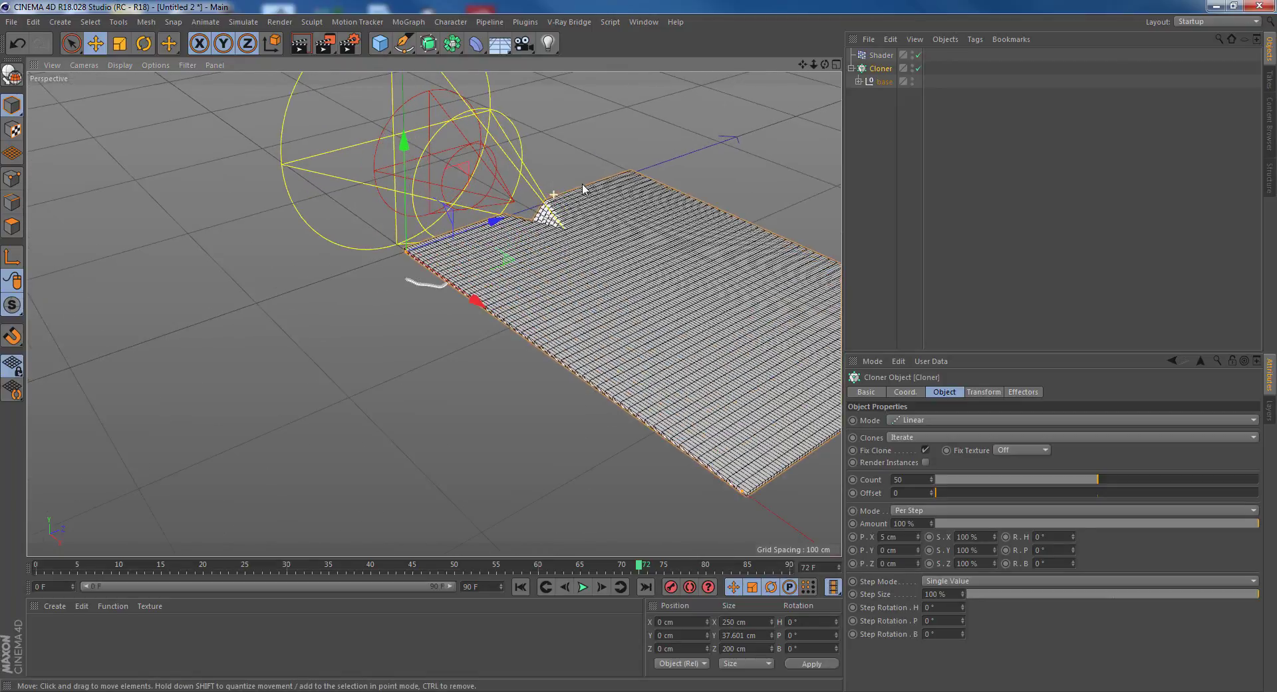
Move the Shader effector along X to about 61 cm so its cone falloff reaches well into the band surface.
scroll(593, 220, up, 3)
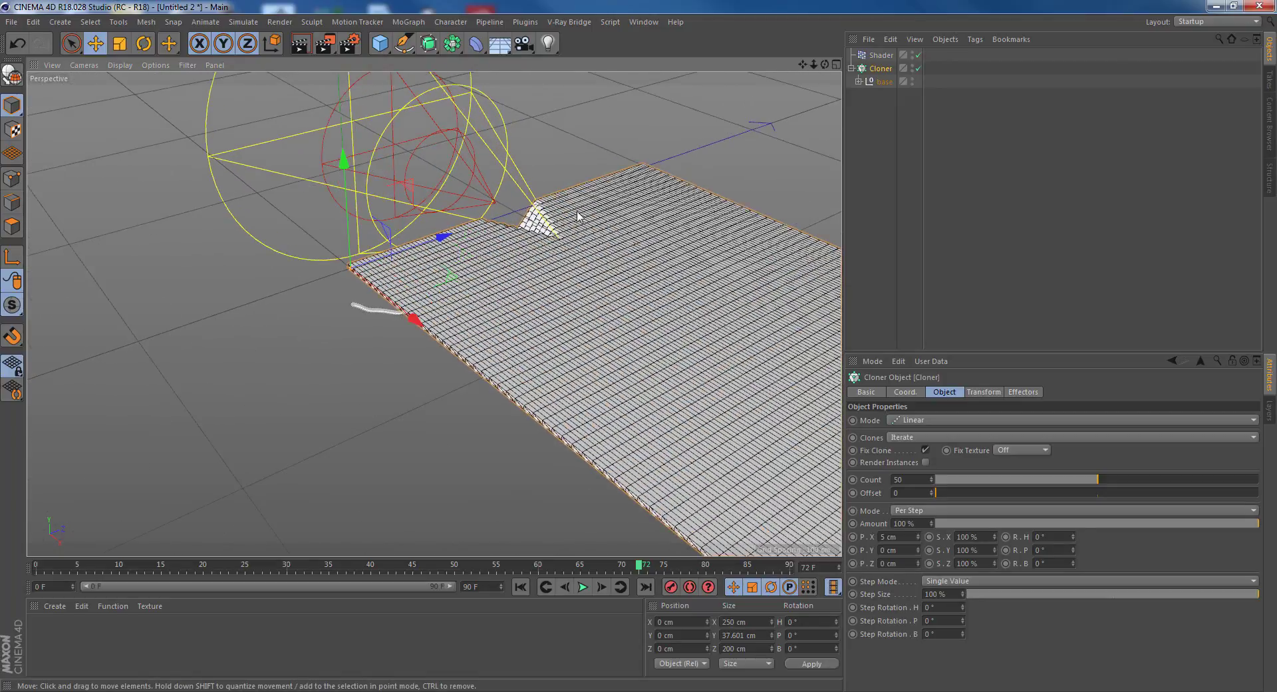
scroll(576, 223, up, 2)
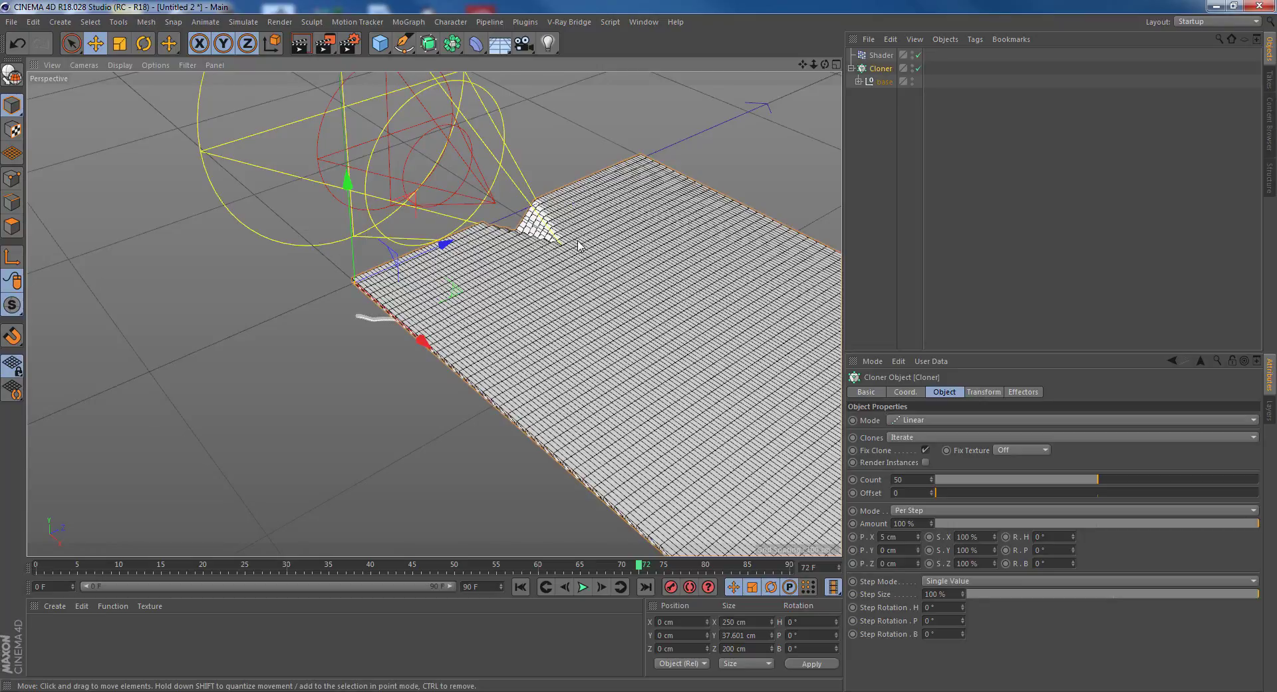
scroll(576, 249, up, 2)
alt+drag(578, 253, 728, 204)
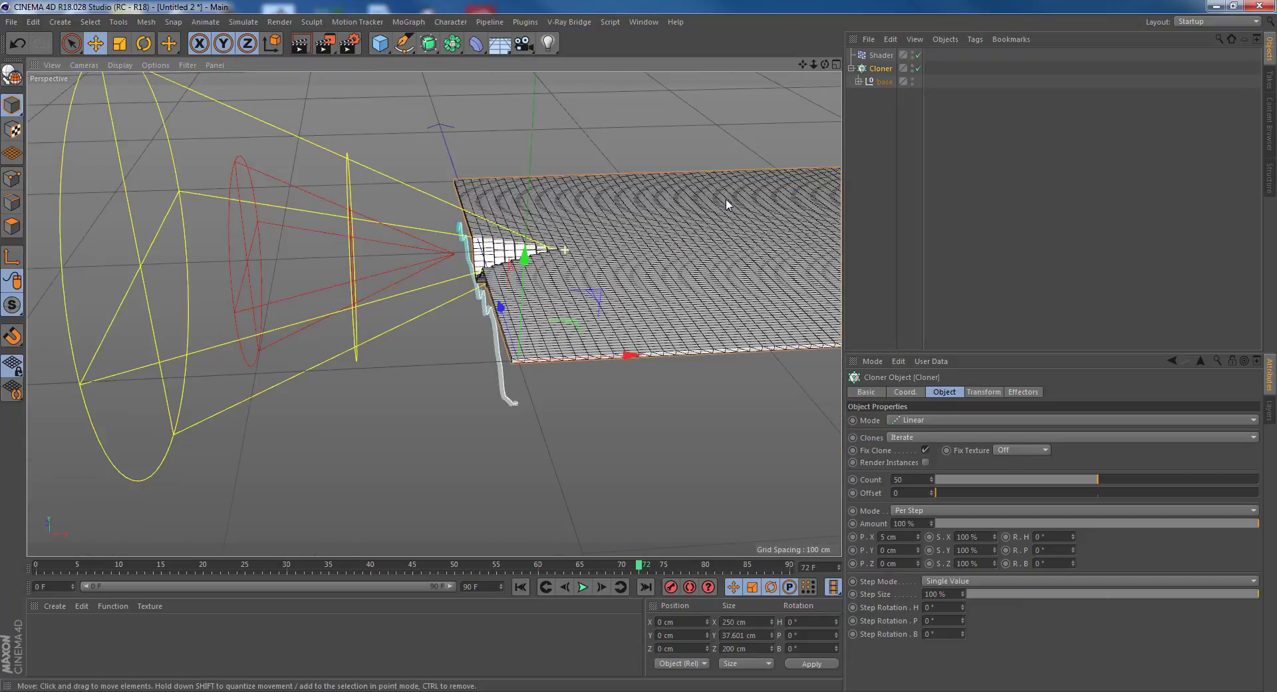
click(479, 269)
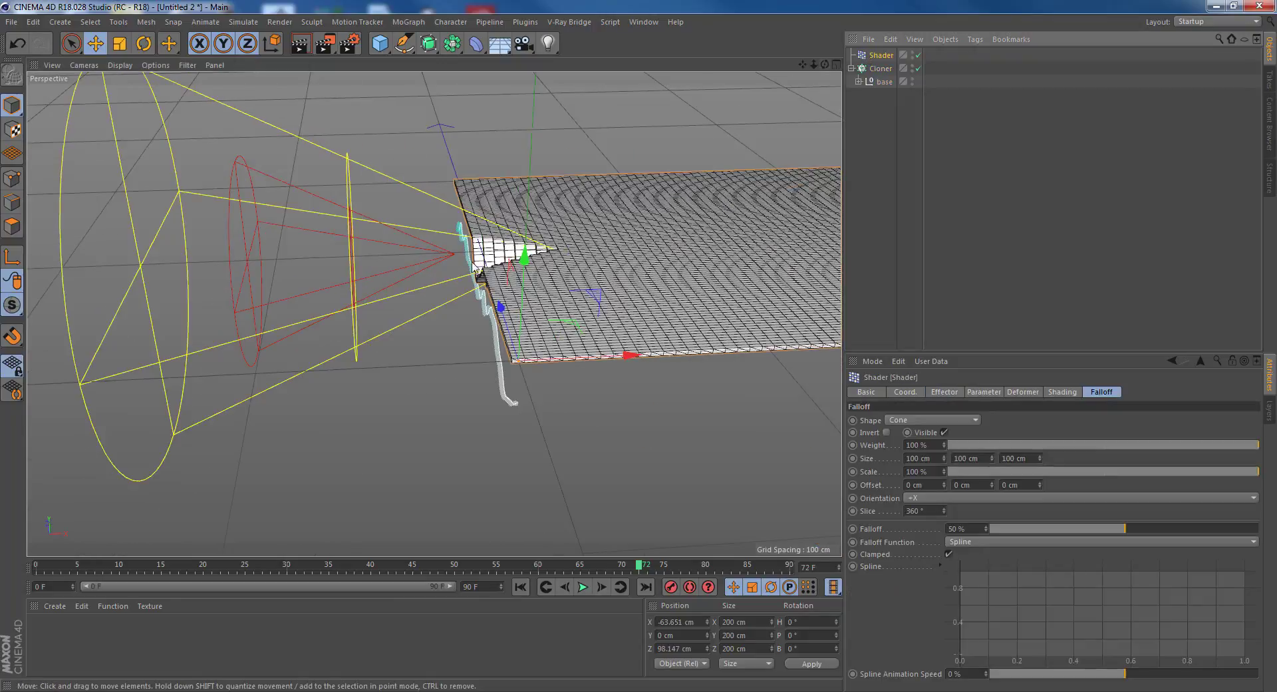
drag(464, 253, 712, 270)
drag(710, 269, 709, 271)
scroll(716, 294, up, 5)
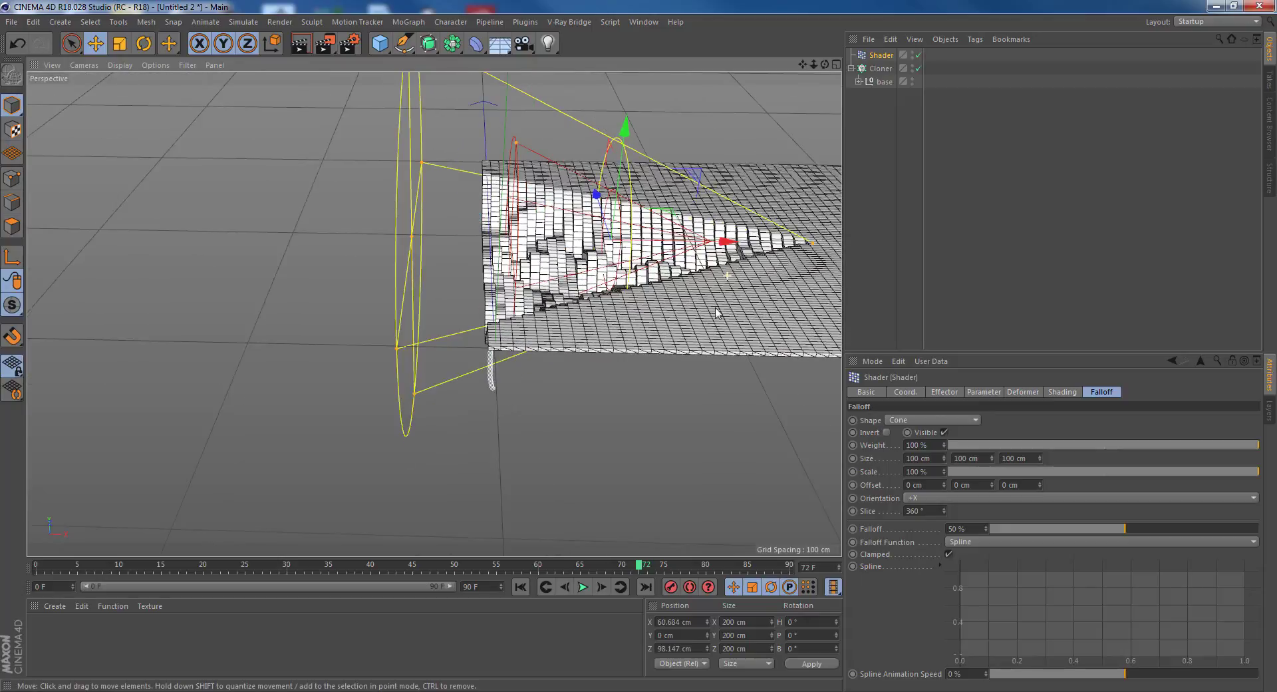
scroll(738, 303, down, 5)
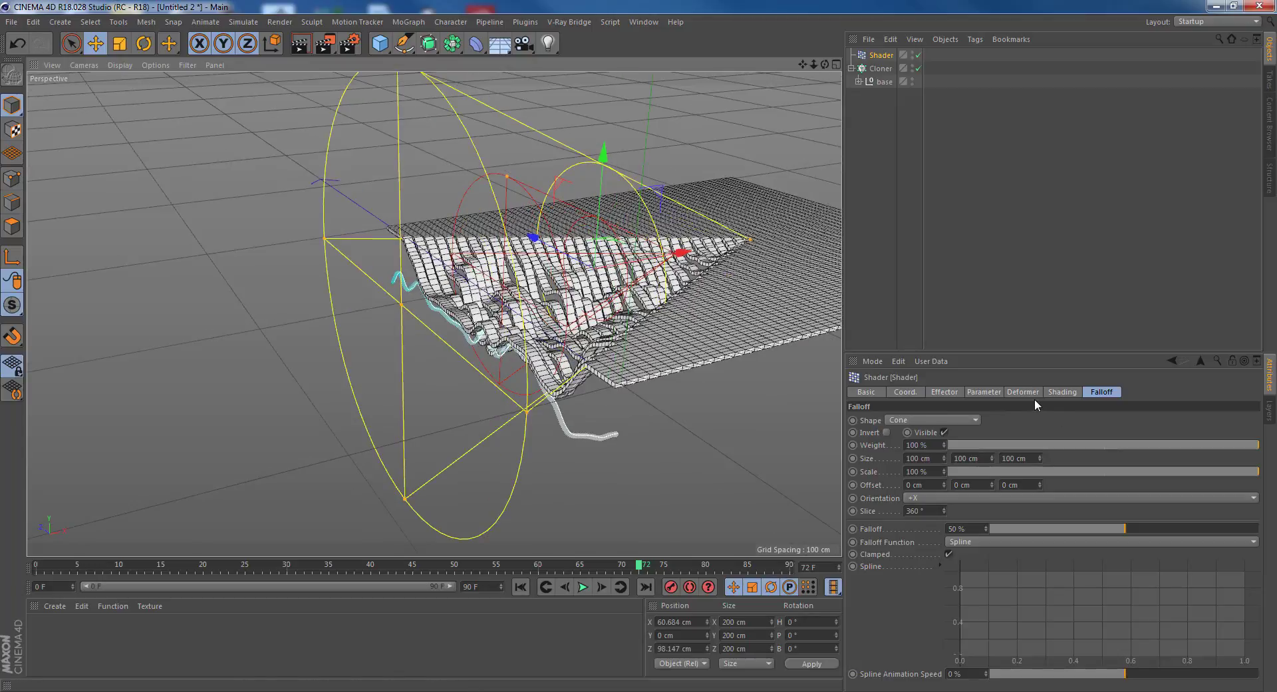
Try 50 cm for the Shader effector's Y position parameter and set it to 30 cm.
click(977, 391)
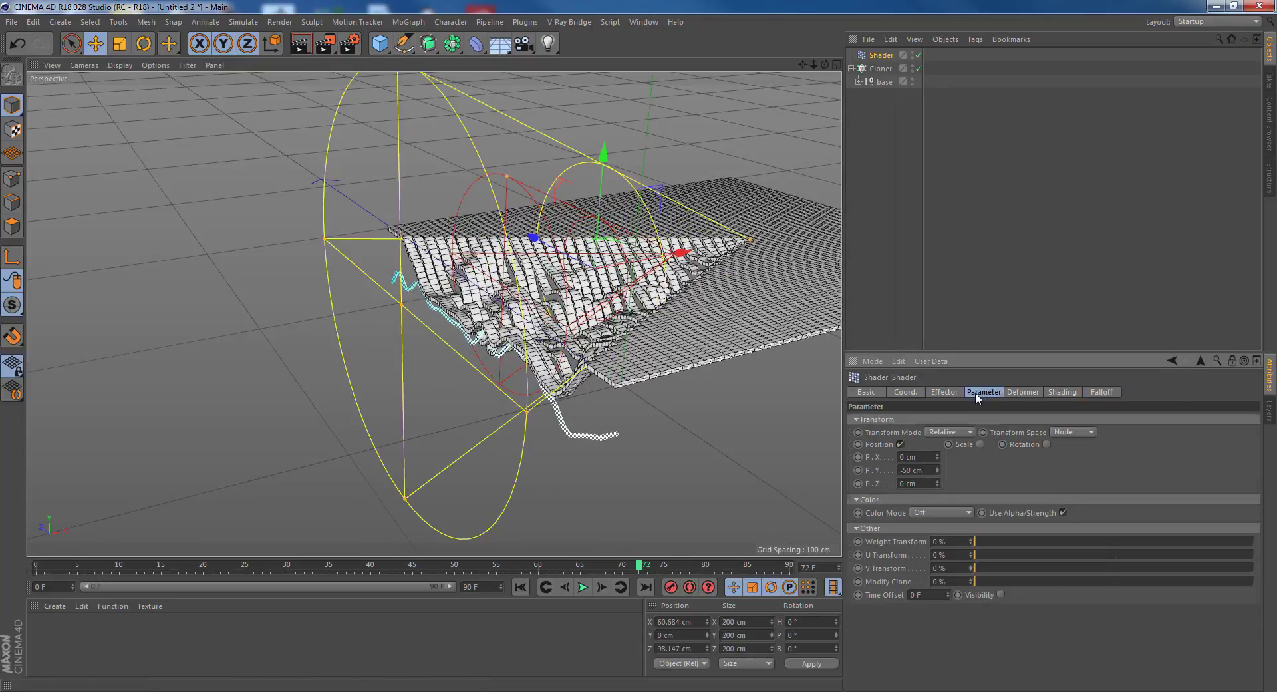
double_click(908, 470)
text(50)
key(Return)
double_click(929, 470)
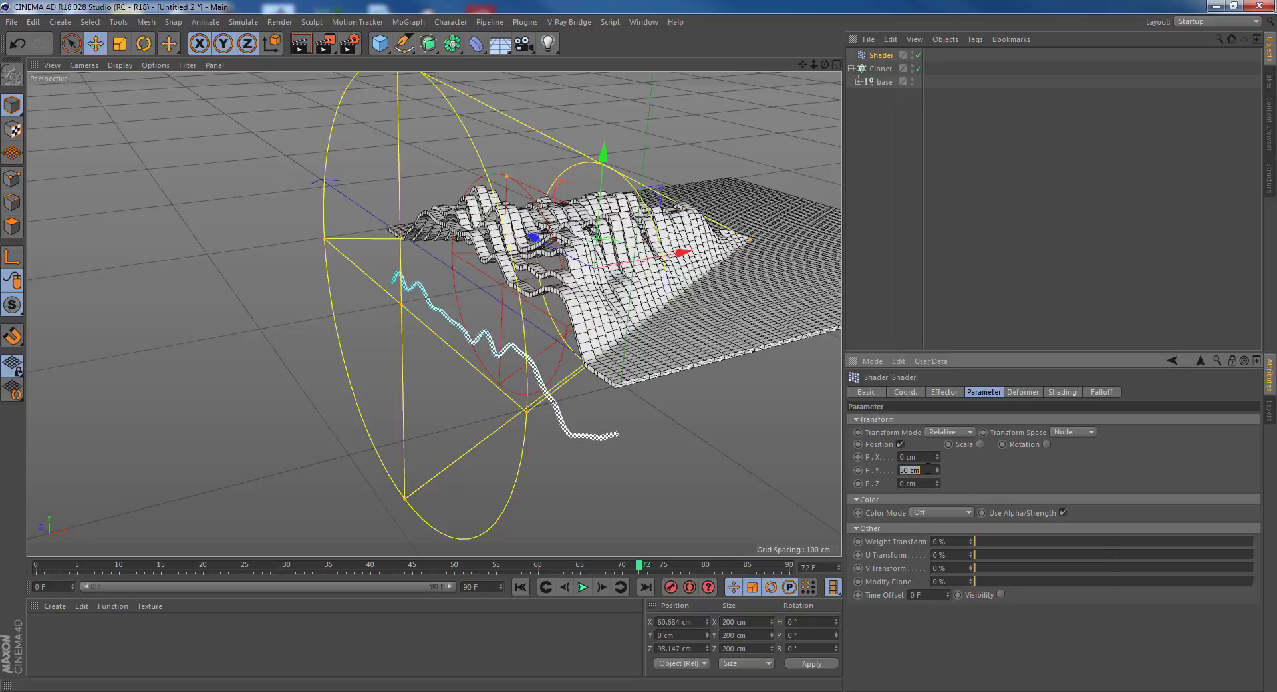
text(30)
key(Return)
scroll(691, 212, up, 2)
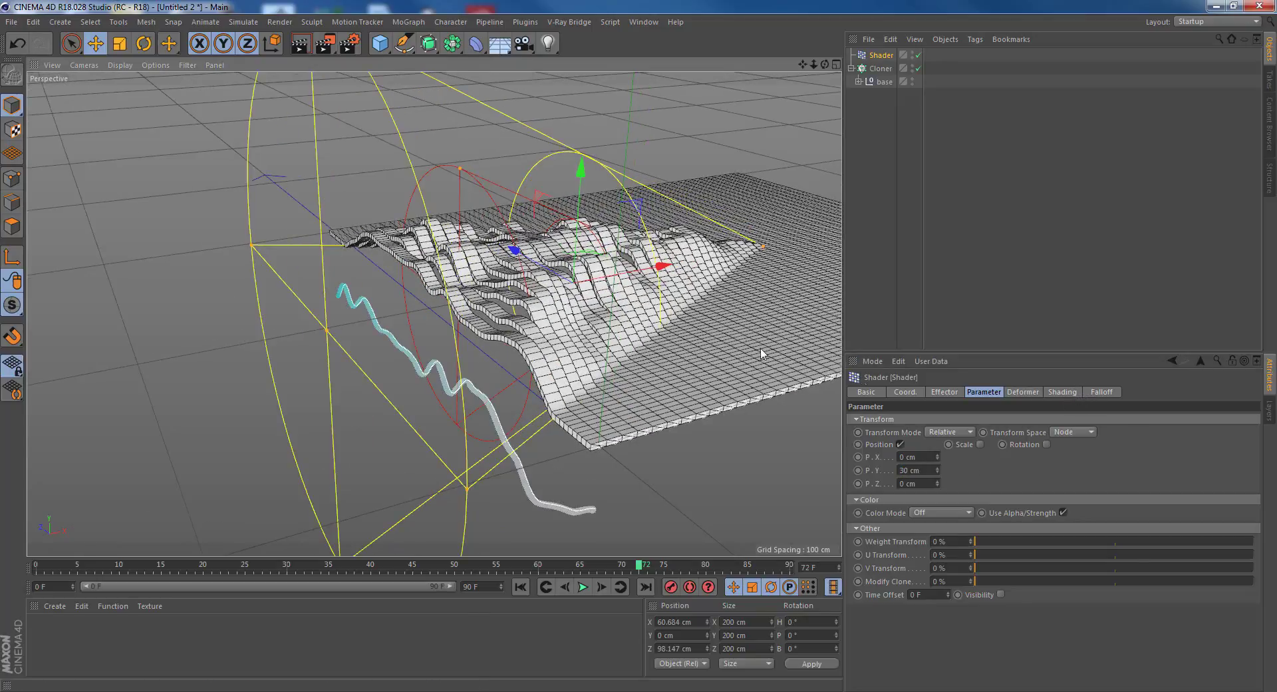
Examine the displaced bands around the cone's tip up close from several angles, switching the Cloner off while changing the view.
mouse_move(696, 314)
alt+mouse_down()
mouse_move(690, 238)
mouse_move(709, 286)
mouse_move(699, 343)
mouse_move(607, 273)
mouse_move(417, 285)
alt+mouse_up()
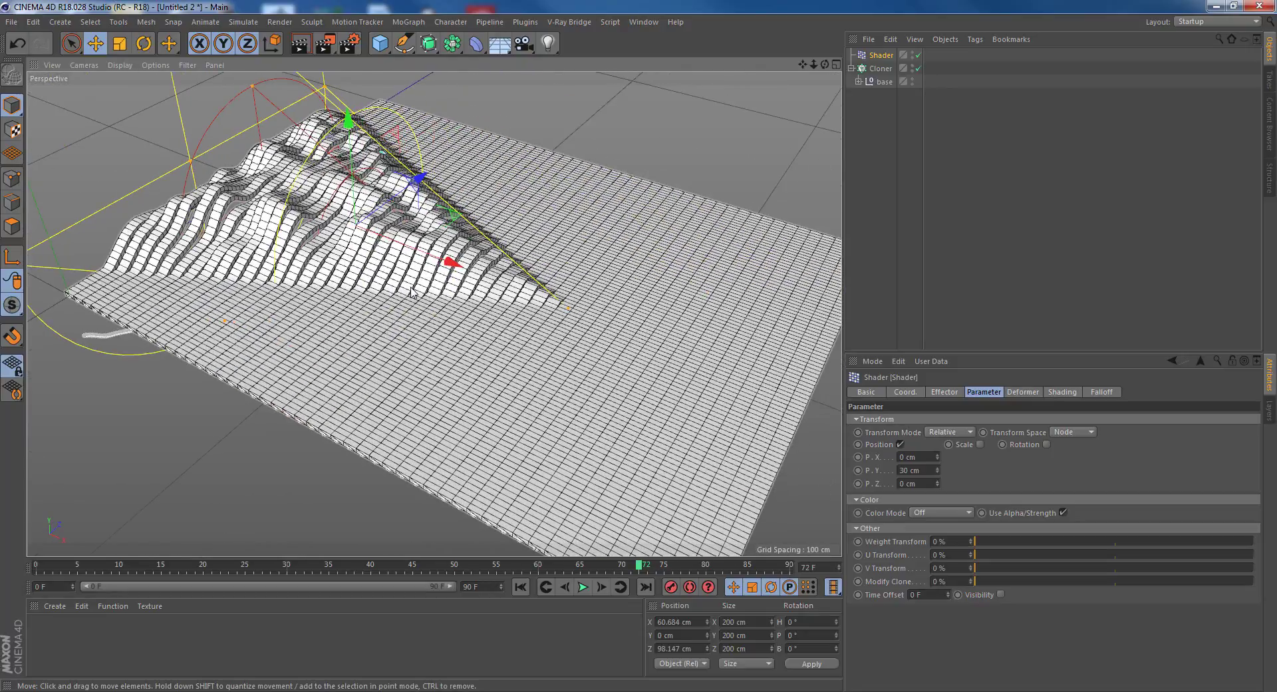
scroll(417, 284, up, 1)
scroll(507, 272, up, 2)
scroll(508, 273, up, 5)
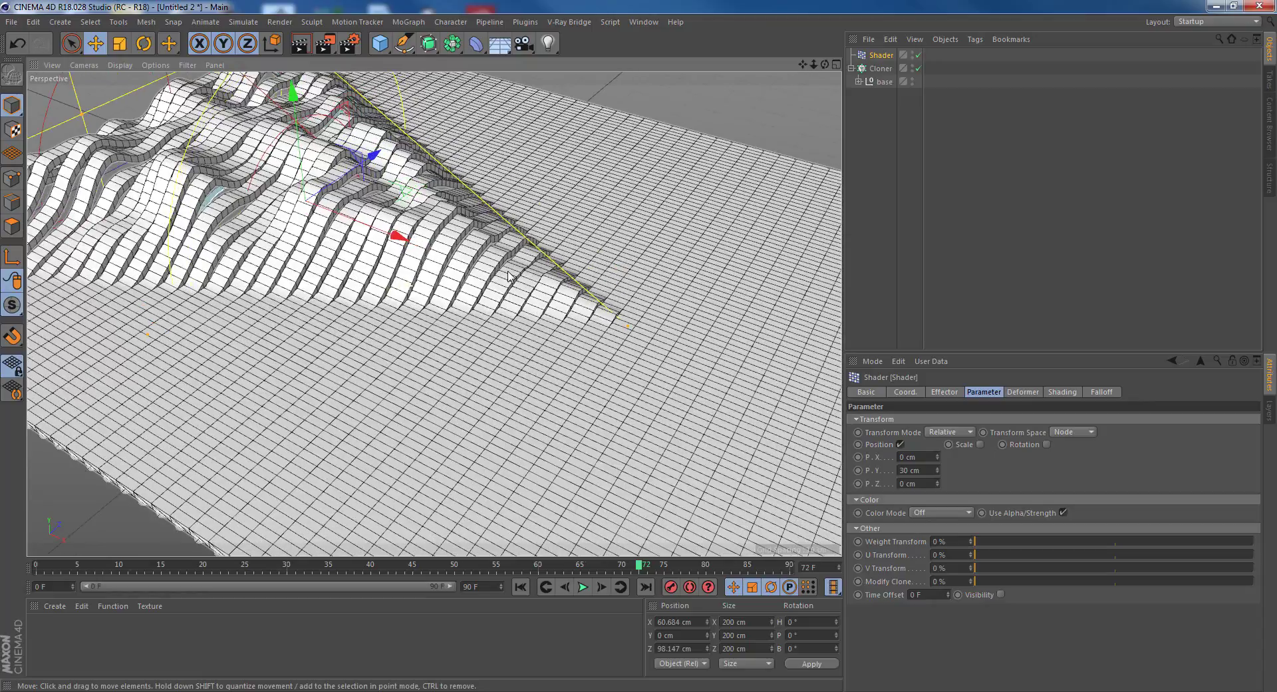
scroll(526, 293, up, 3)
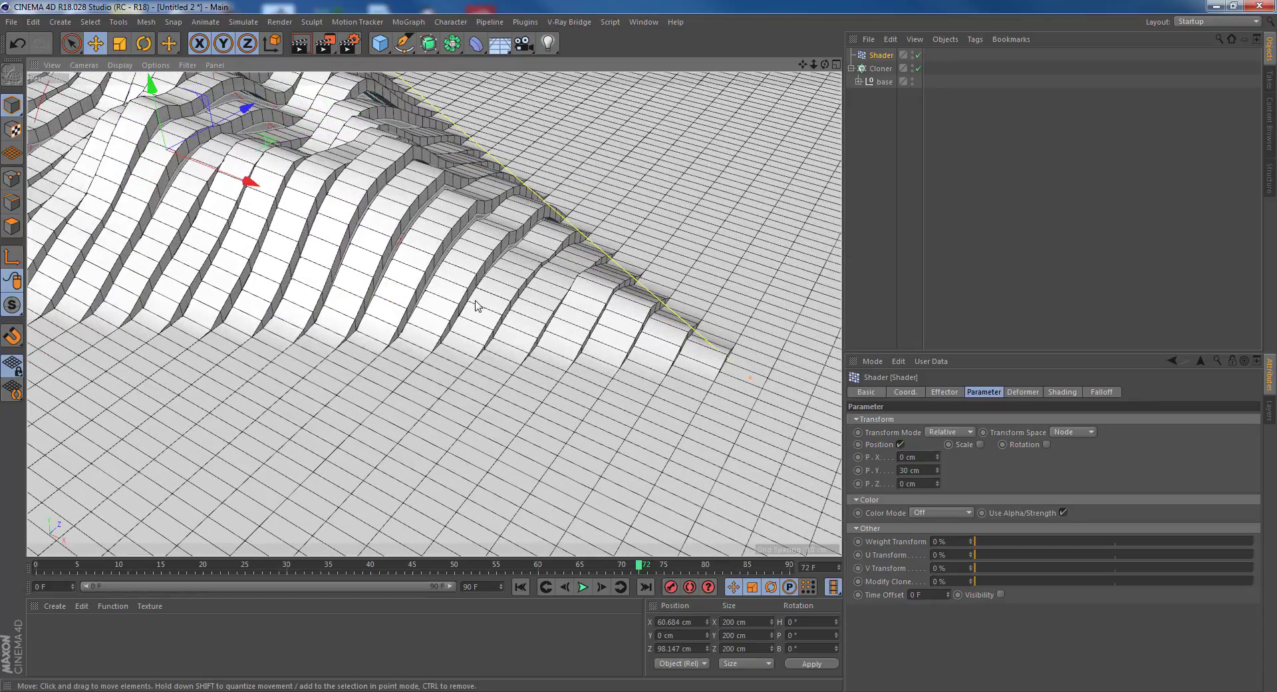
mouse_move(482, 305)
alt+mouse_down()
mouse_move(410, 270)
mouse_move(427, 268)
alt+mouse_up()
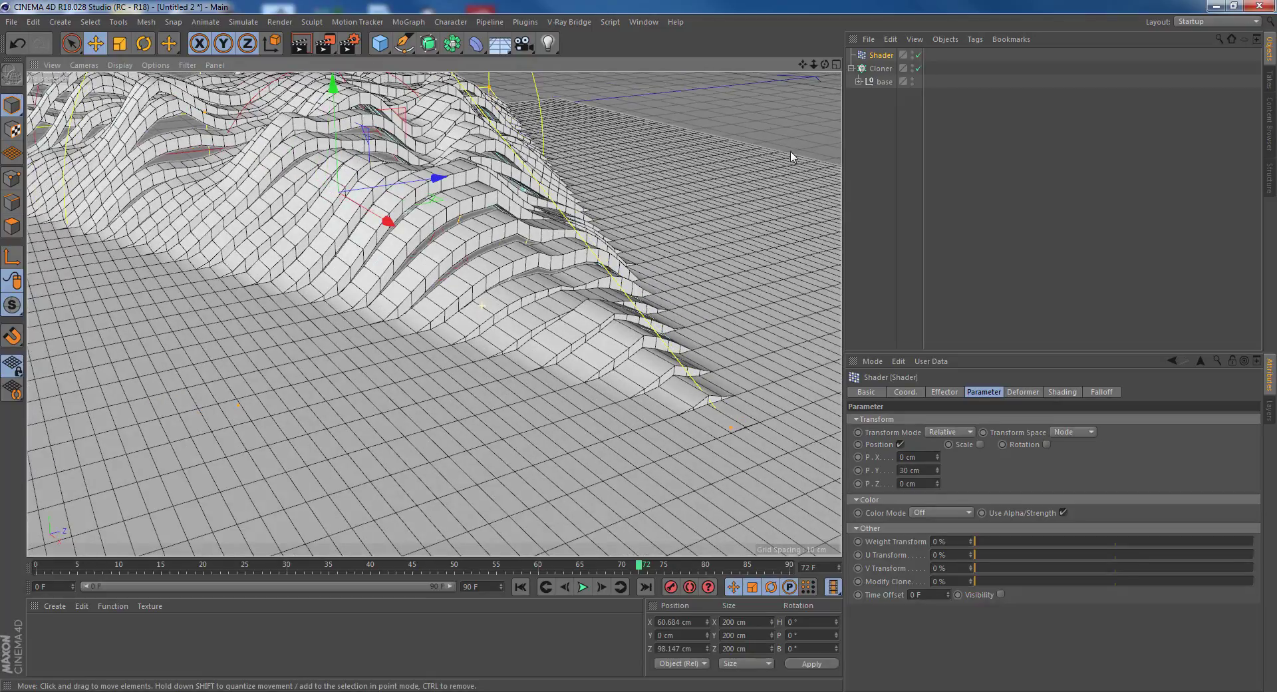
click(919, 68)
mouse_move(510, 236)
alt+mouse_down()
mouse_move(512, 273)
mouse_move(375, 286)
mouse_move(390, 271)
mouse_move(385, 234)
mouse_move(412, 230)
alt+mouse_up()
click(919, 68)
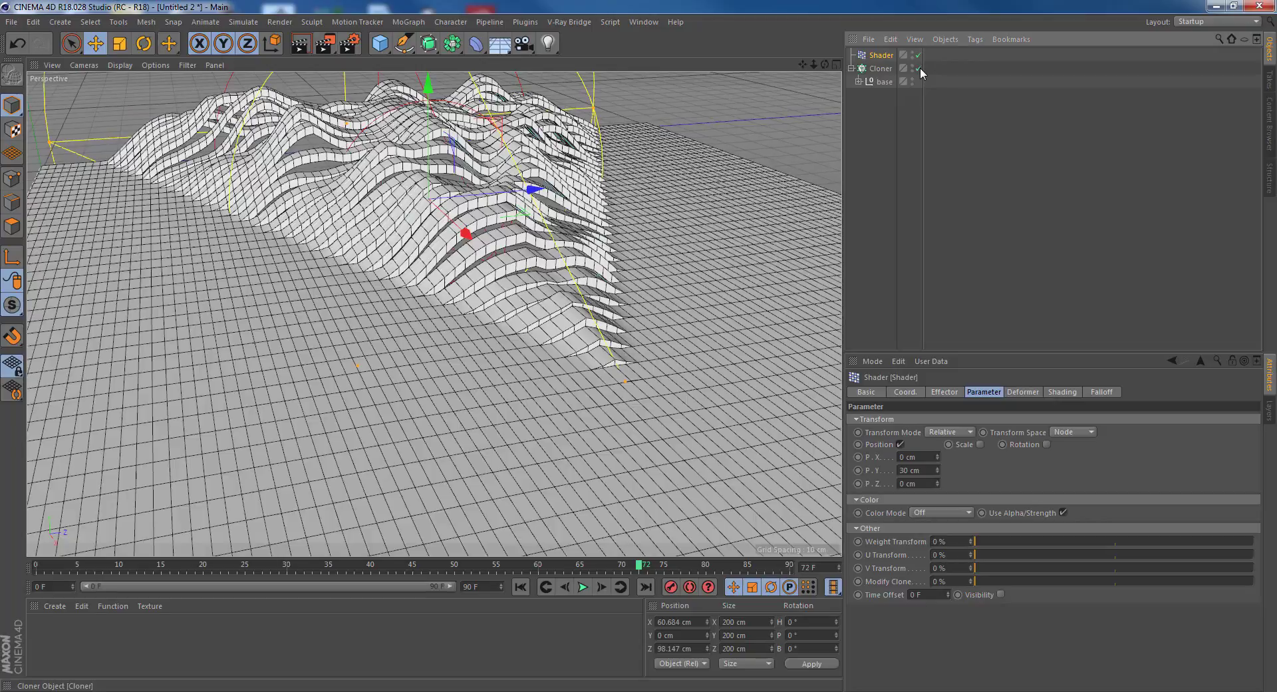
alt+drag(533, 302, 542, 329)
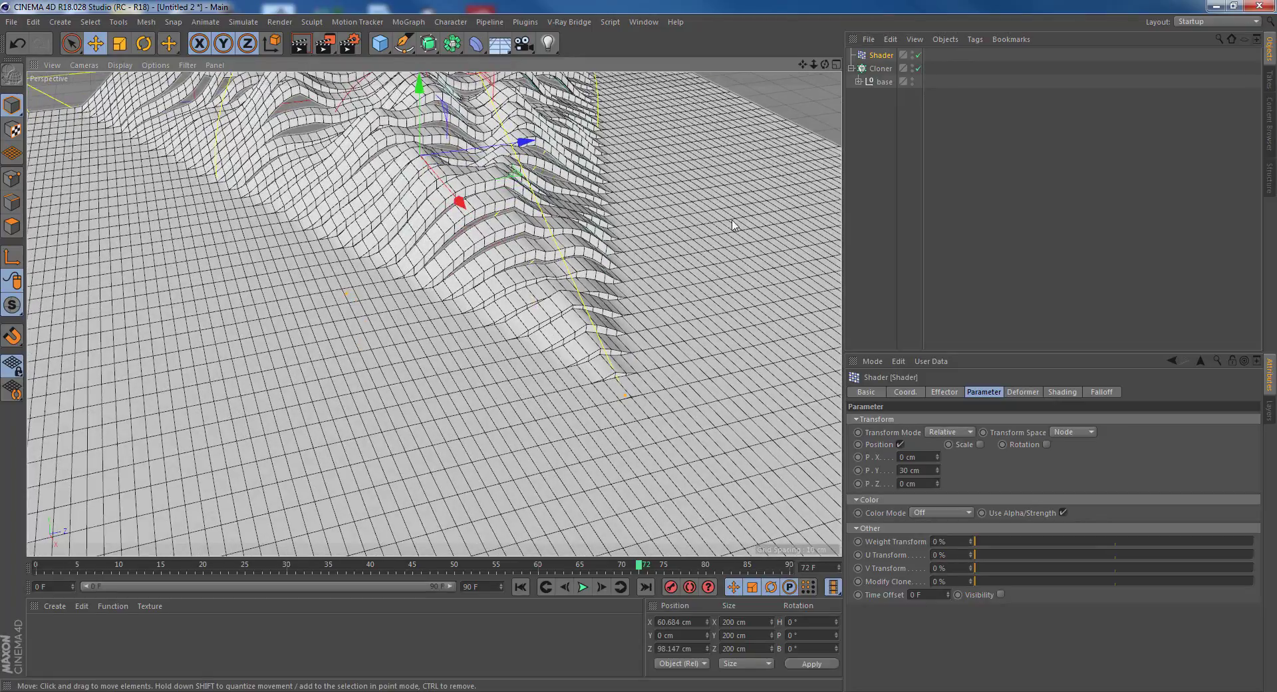
click(919, 67)
alt+drag(618, 216, 616, 174)
click(919, 67)
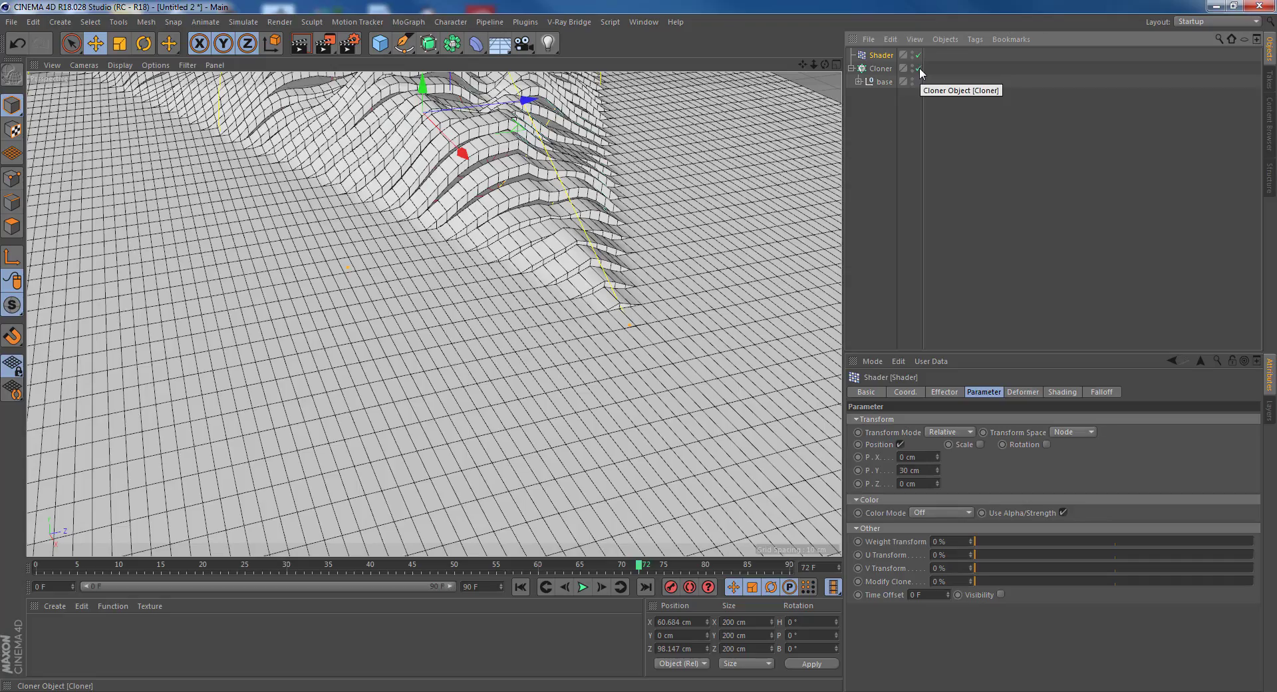
mouse_move(710, 185)
alt+mouse_down()
mouse_move(740, 164)
mouse_move(732, 153)
alt+mouse_up()
alt+drag(737, 208, 735, 208)
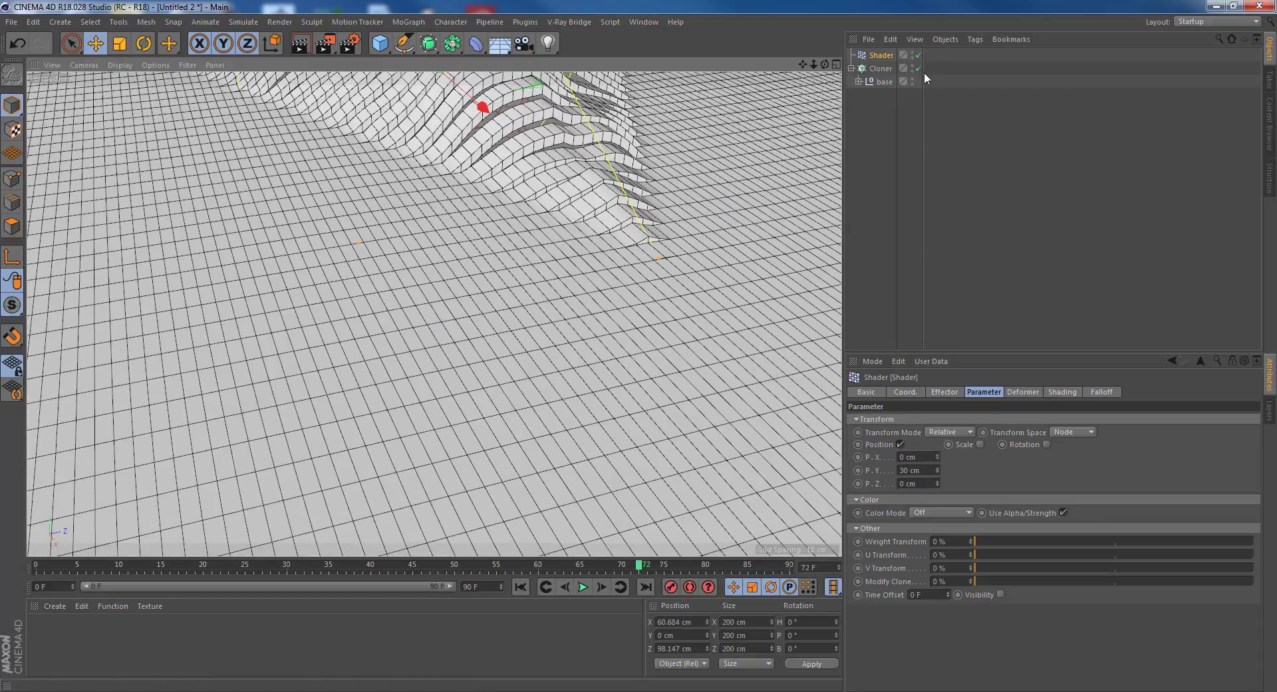
Open the Shader effector's noise settings and play the animation from frame 0.
click(1062, 392)
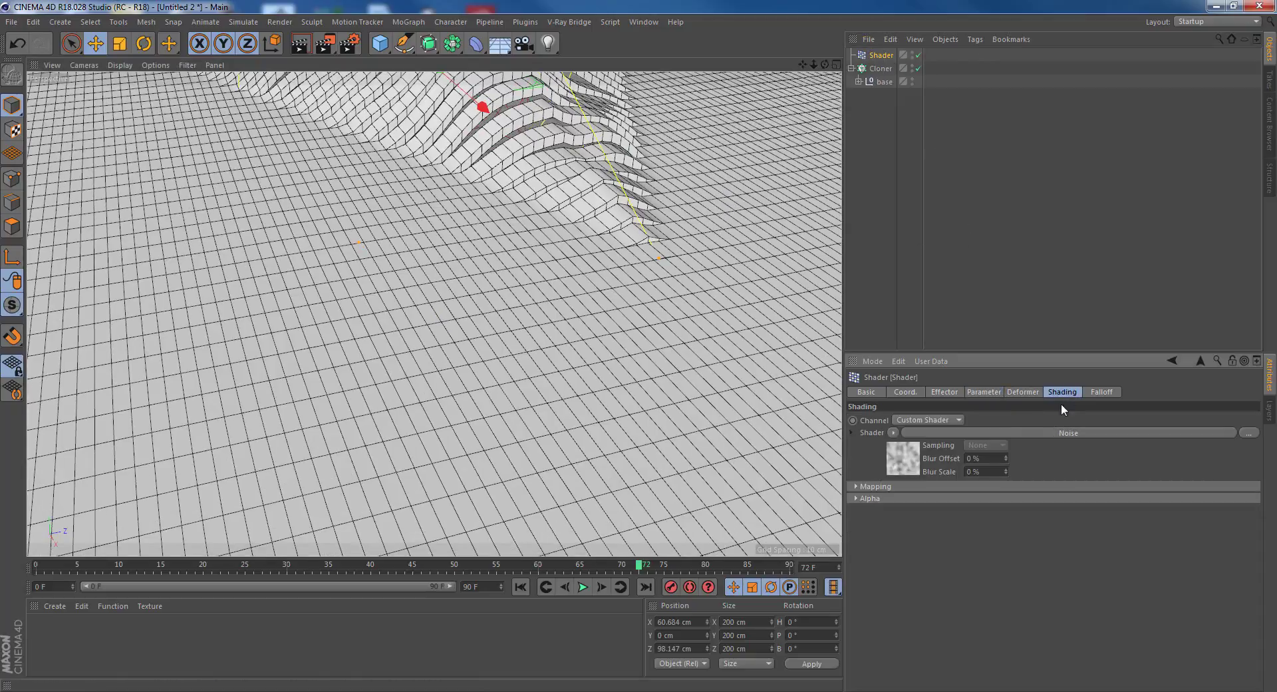
click(1014, 433)
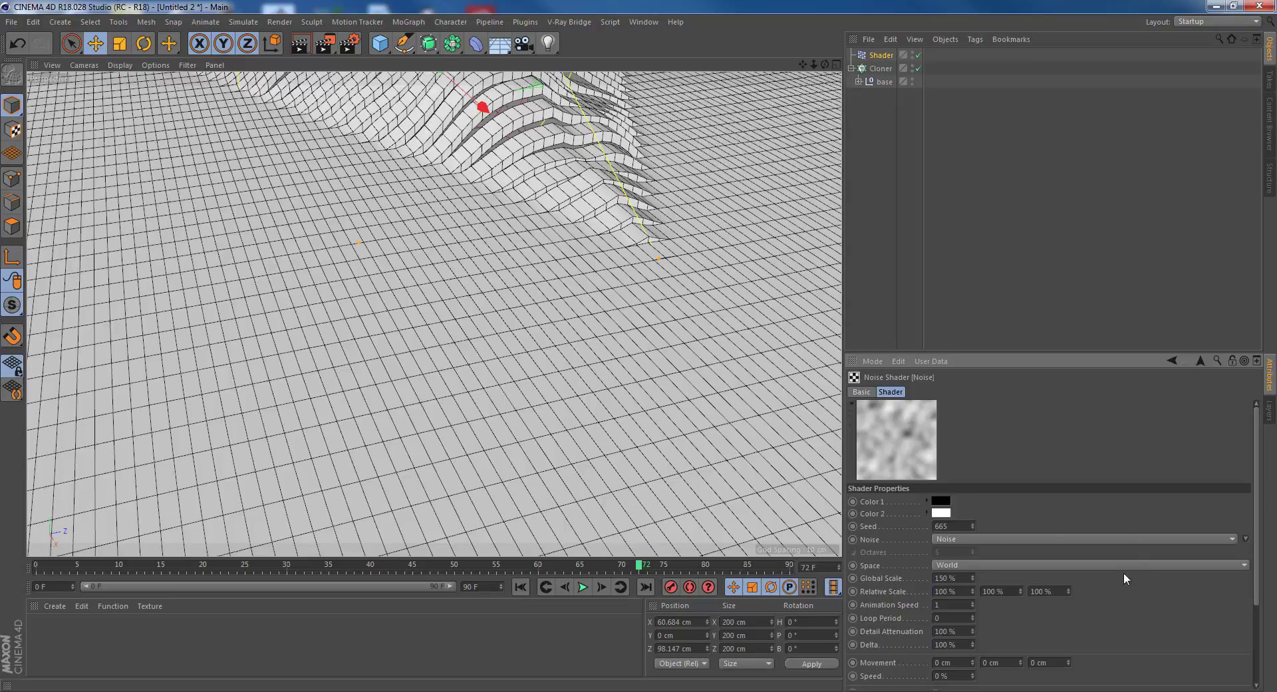
scroll(1148, 641, down, 3)
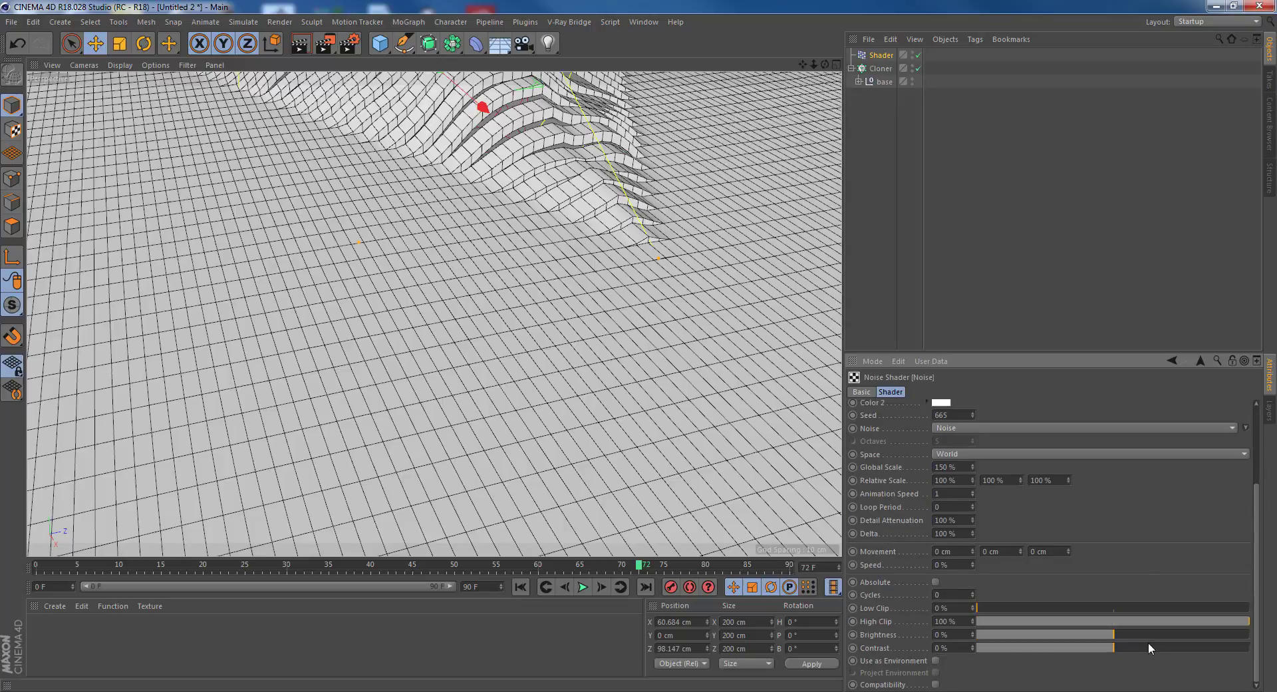
click(588, 588)
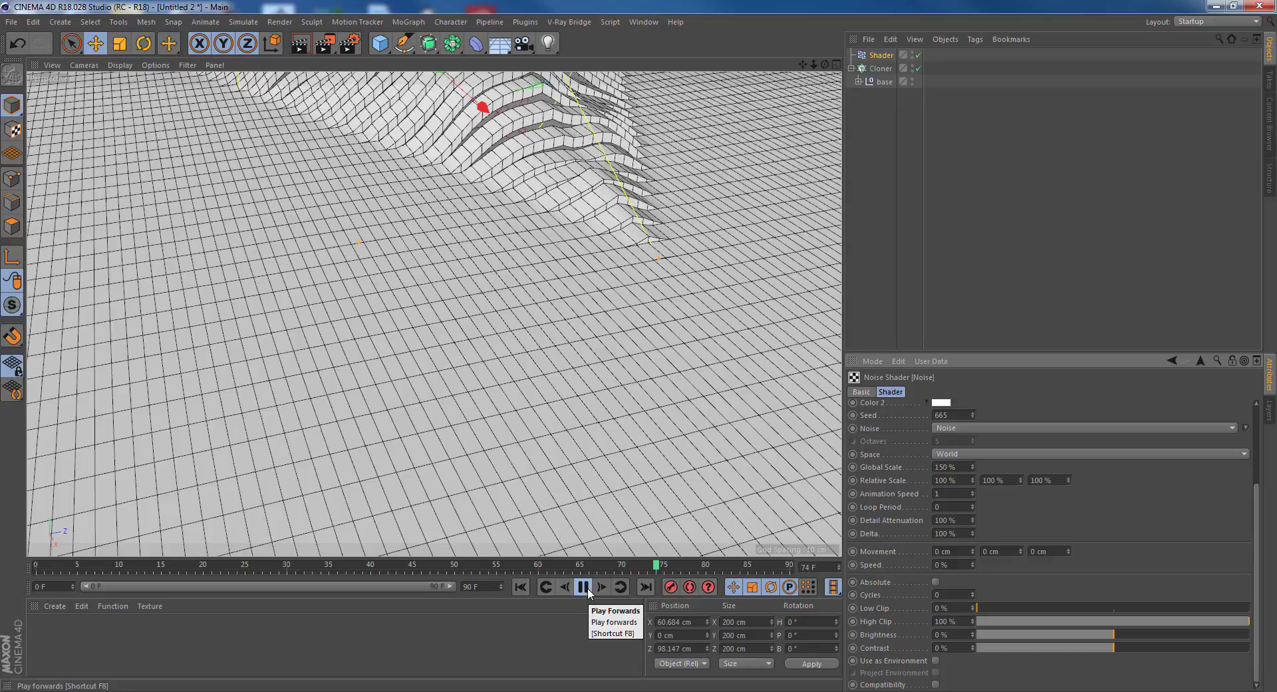
click(588, 588)
click(522, 586)
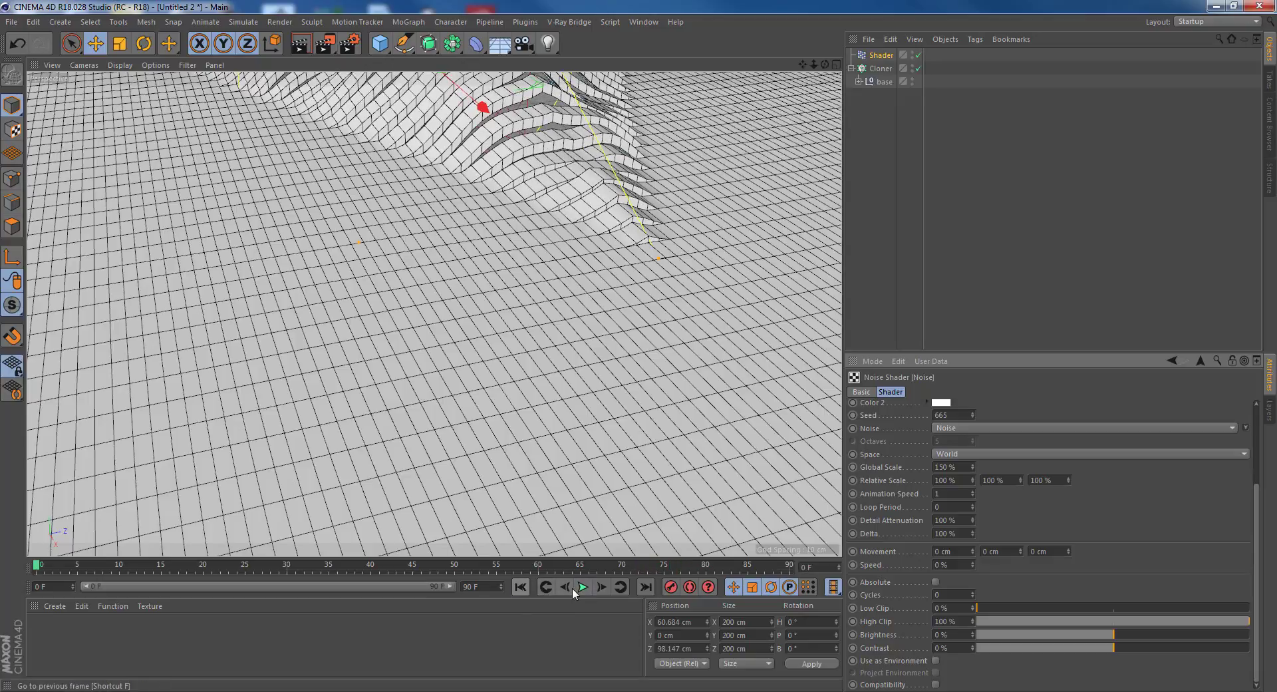
click(583, 587)
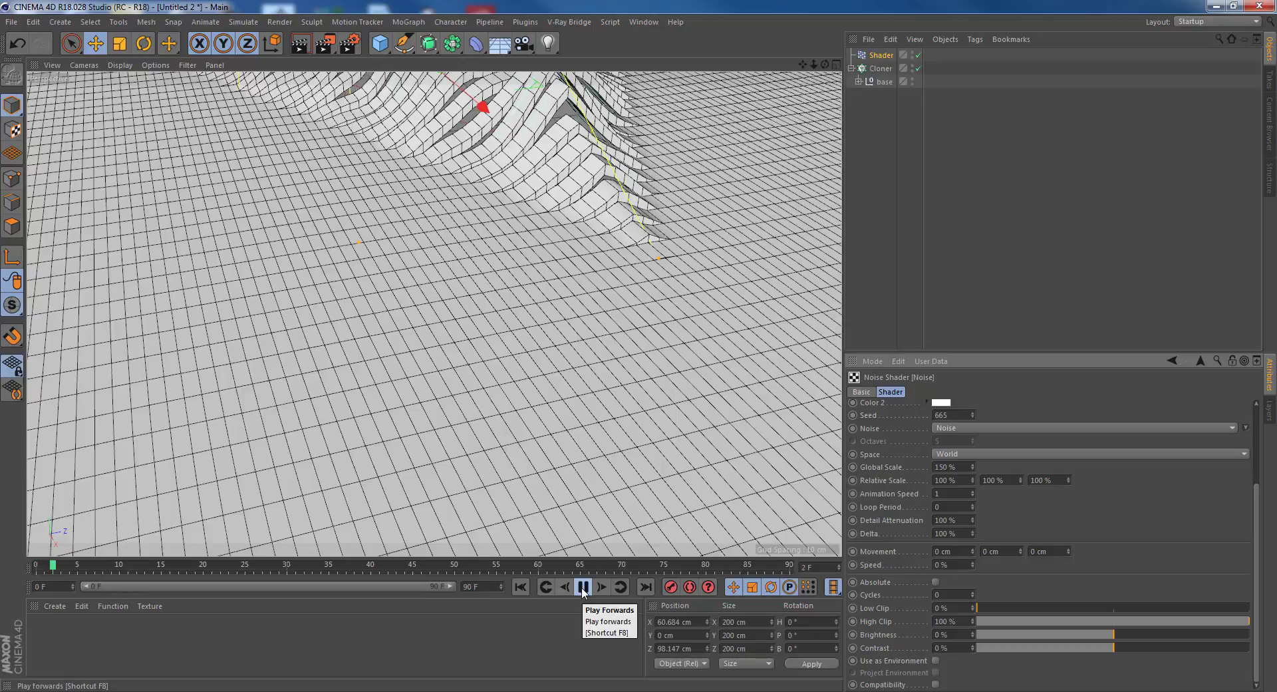
Set the noise's global scale to 250% and its Z movement to 162 cm.
click(950, 467)
text(25)
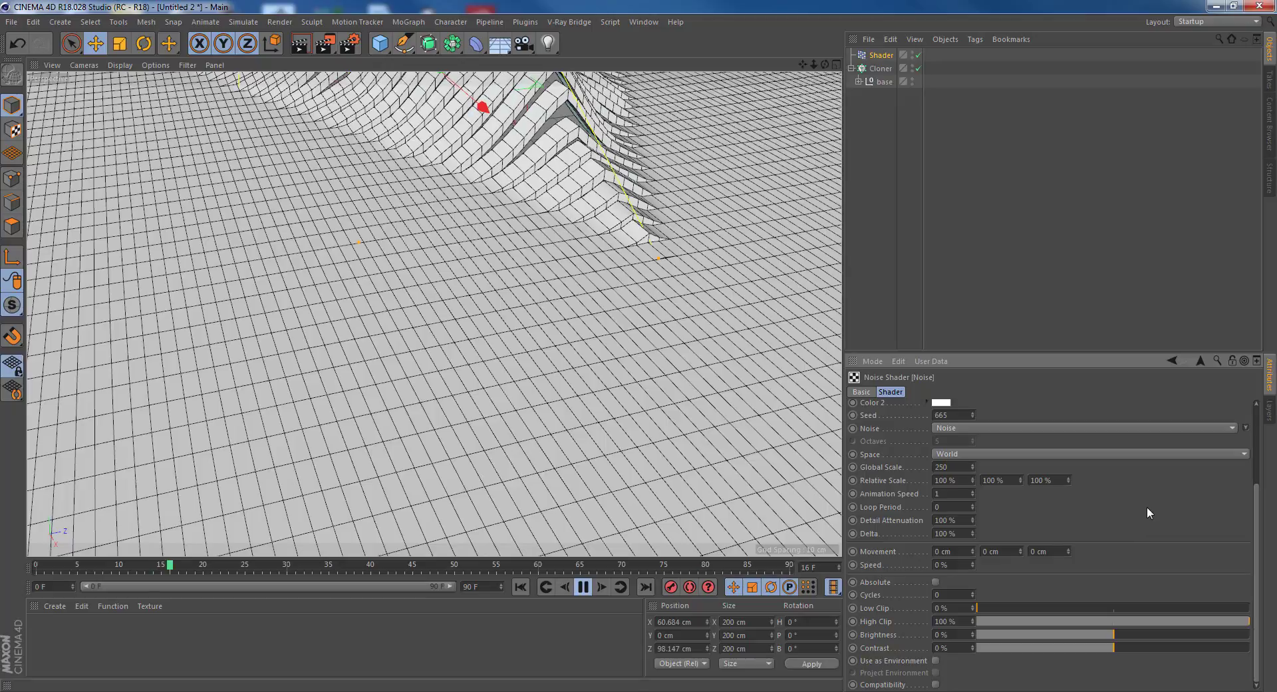
text(0)
key(Return)
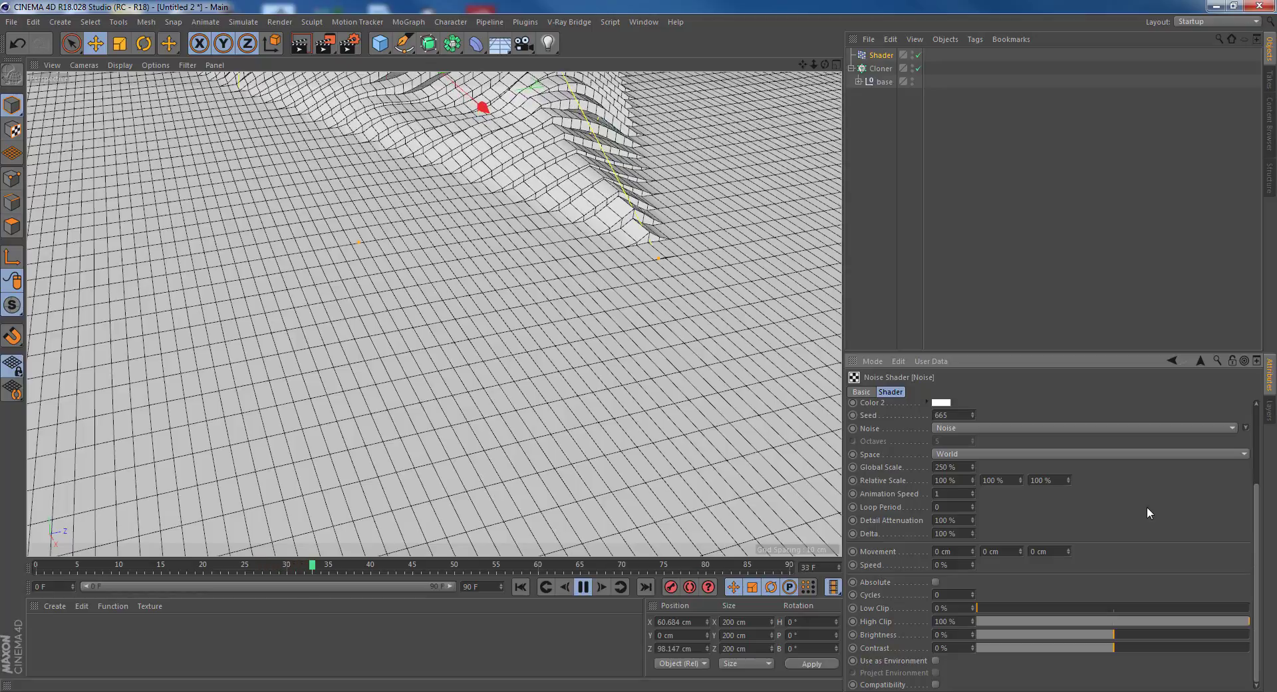
drag(1069, 552, 1080, 482)
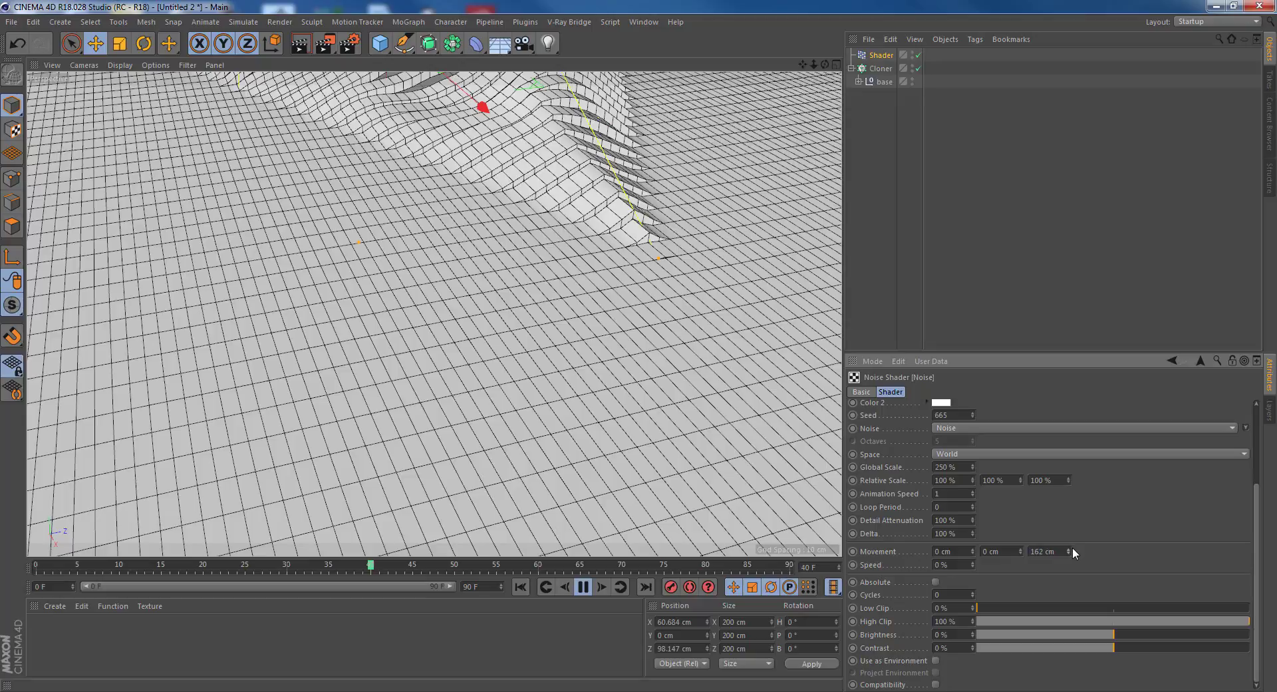
Watch the animated noise move through the bands near the cone's tip and stop the playback.
scroll(644, 450, down, 1)
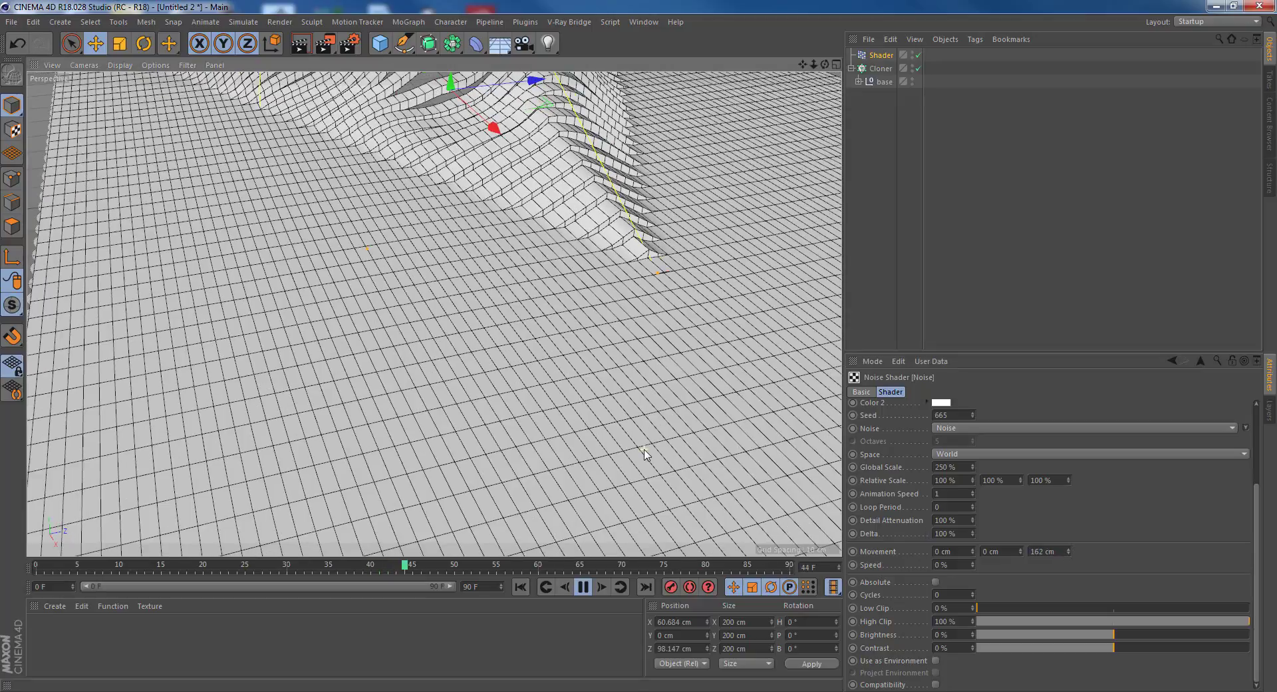
scroll(644, 453, down, 1)
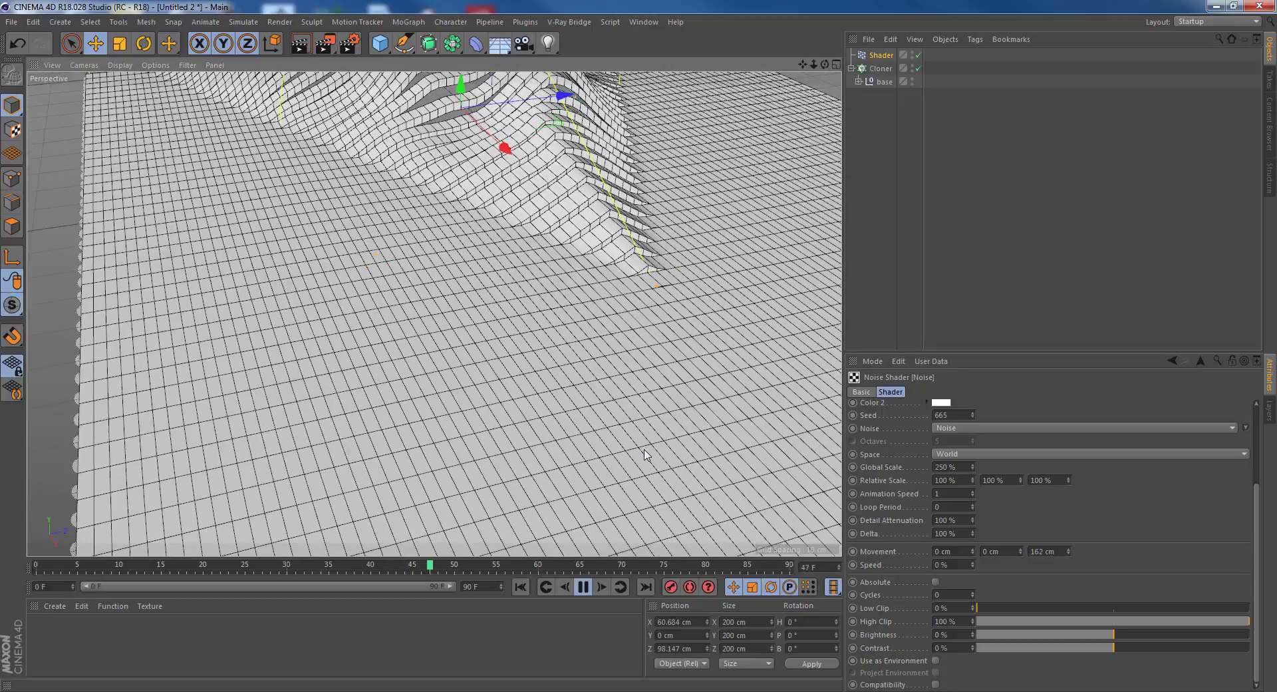
scroll(726, 372, up, 1)
scroll(750, 199, up, 1)
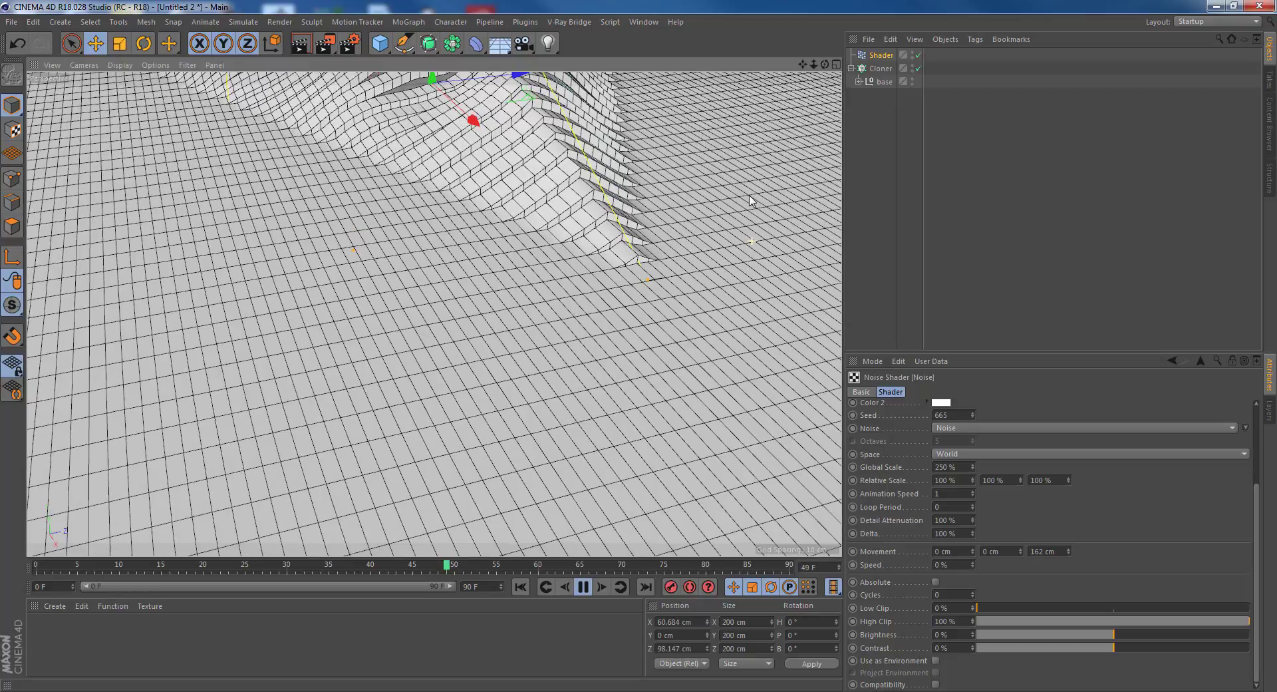
scroll(672, 260, up, 1)
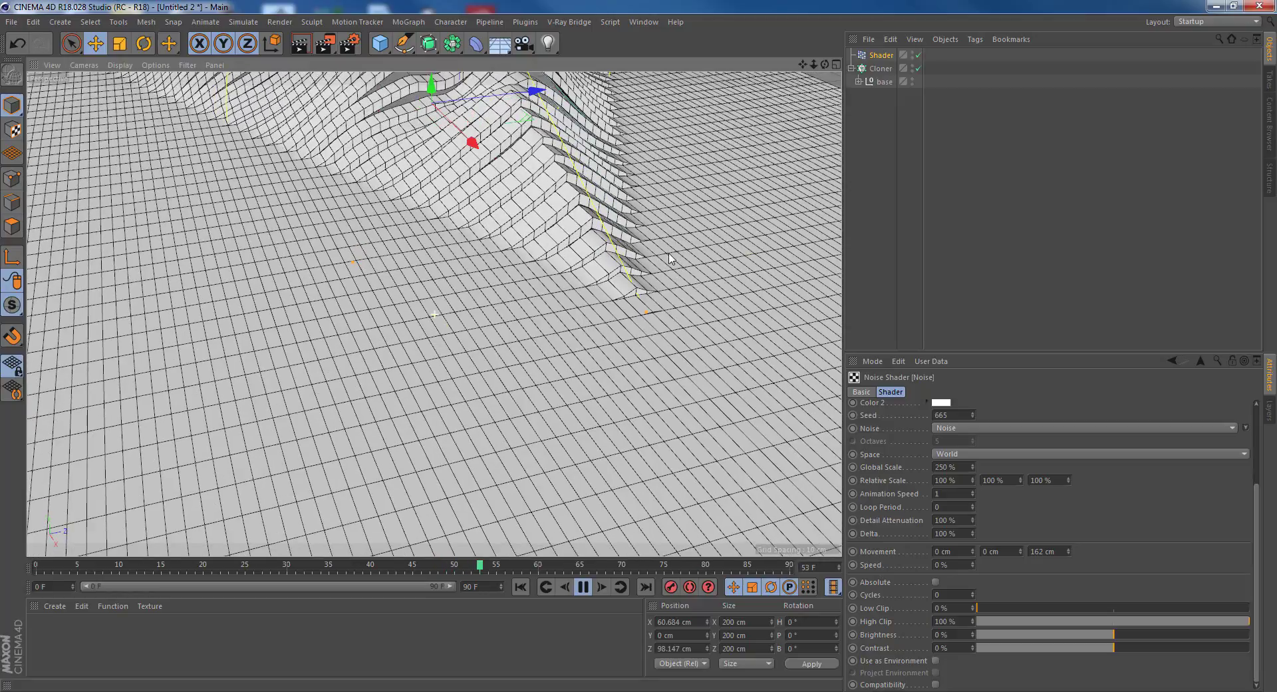
click(585, 588)
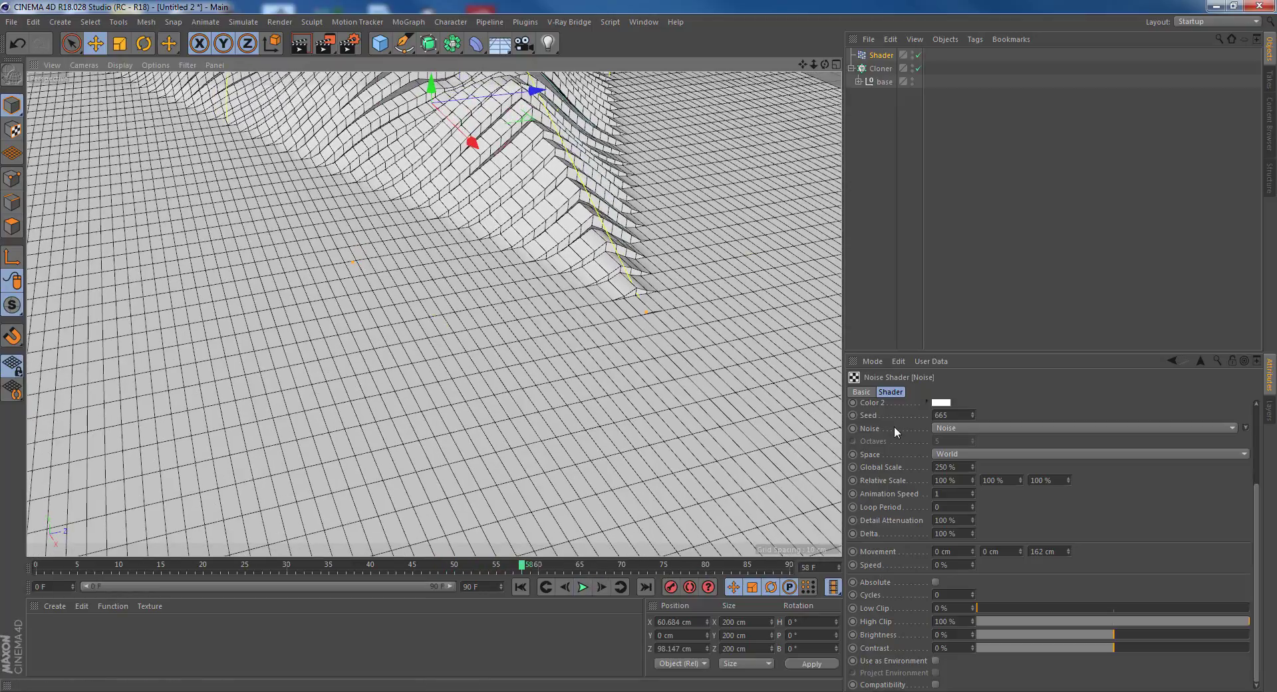
Change the Shader effector's falloff shape to Sphere.
click(881, 55)
click(1102, 392)
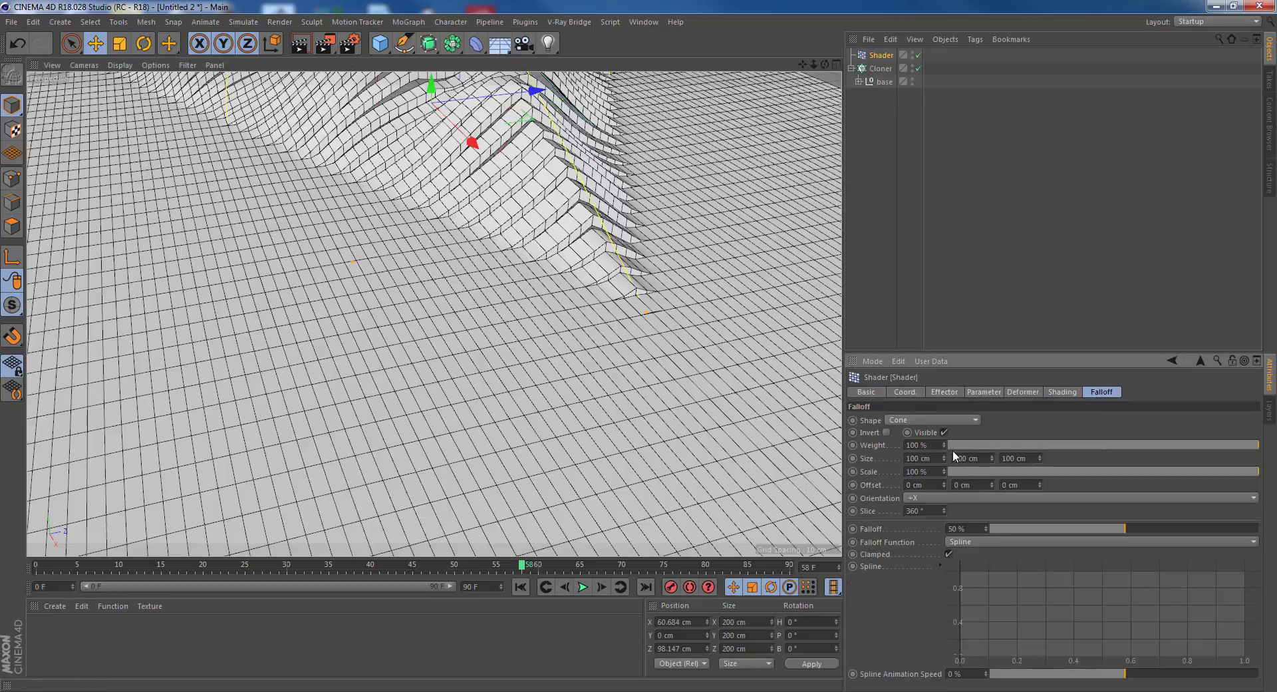
click(918, 420)
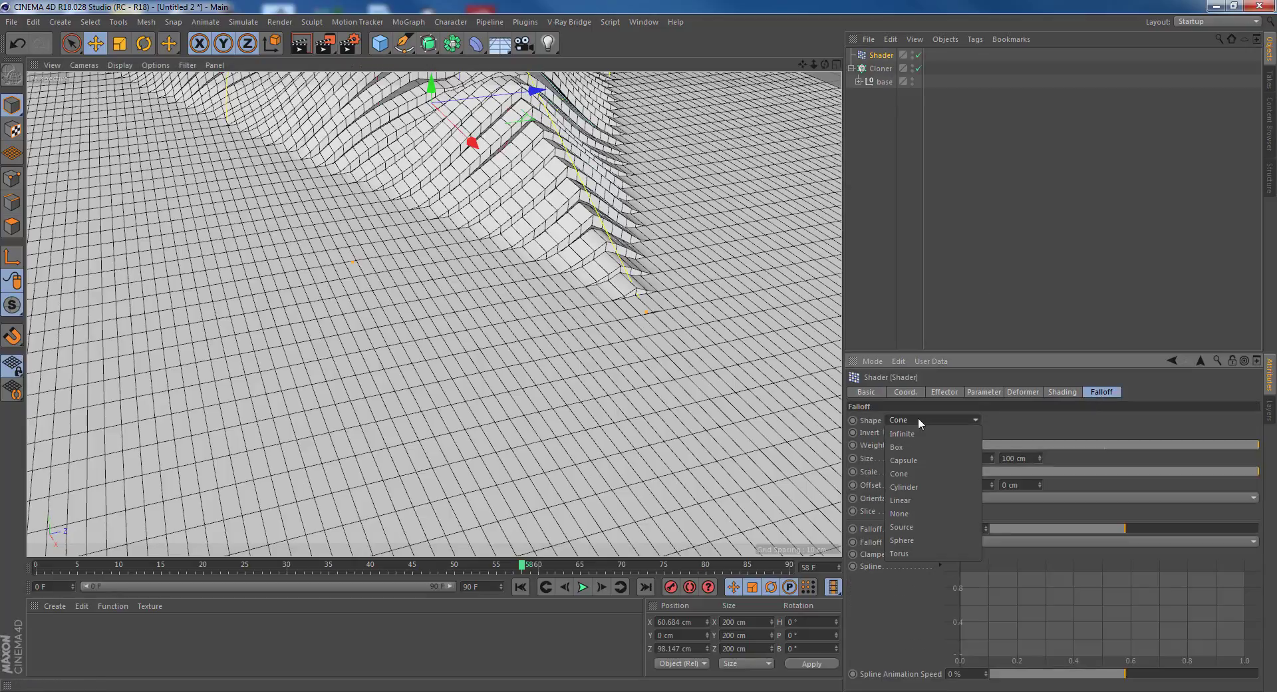
click(941, 540)
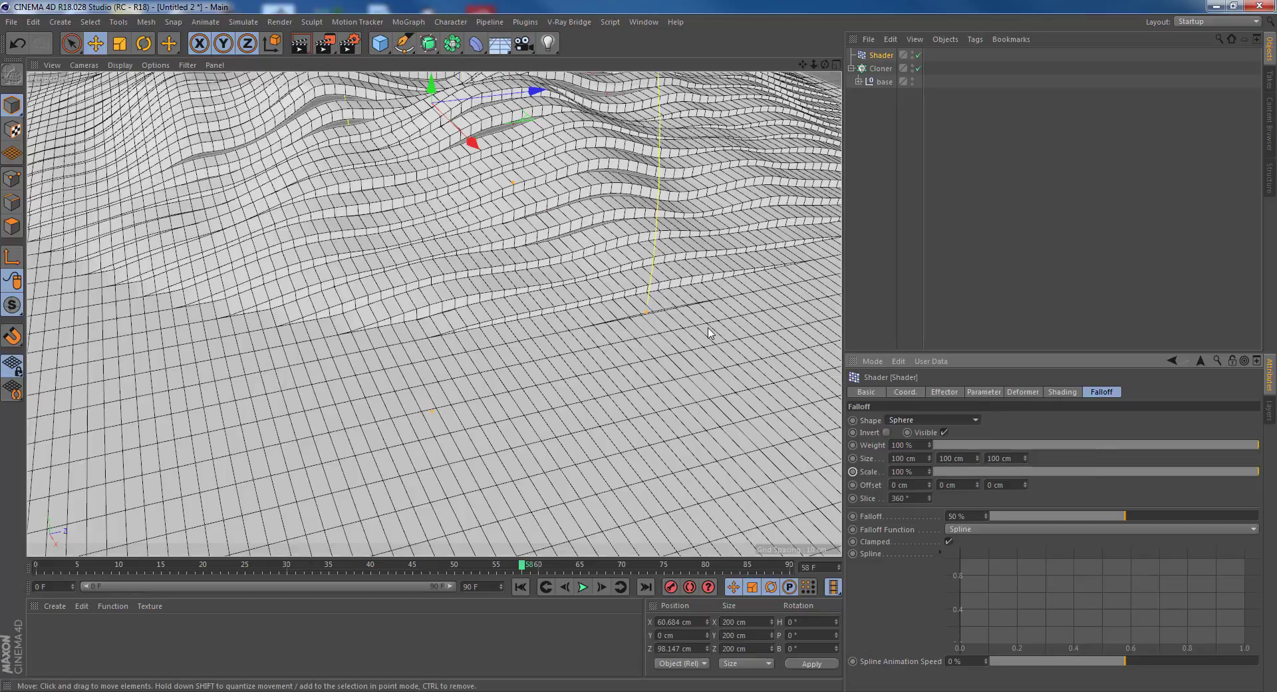
scroll(708, 332, down, 1)
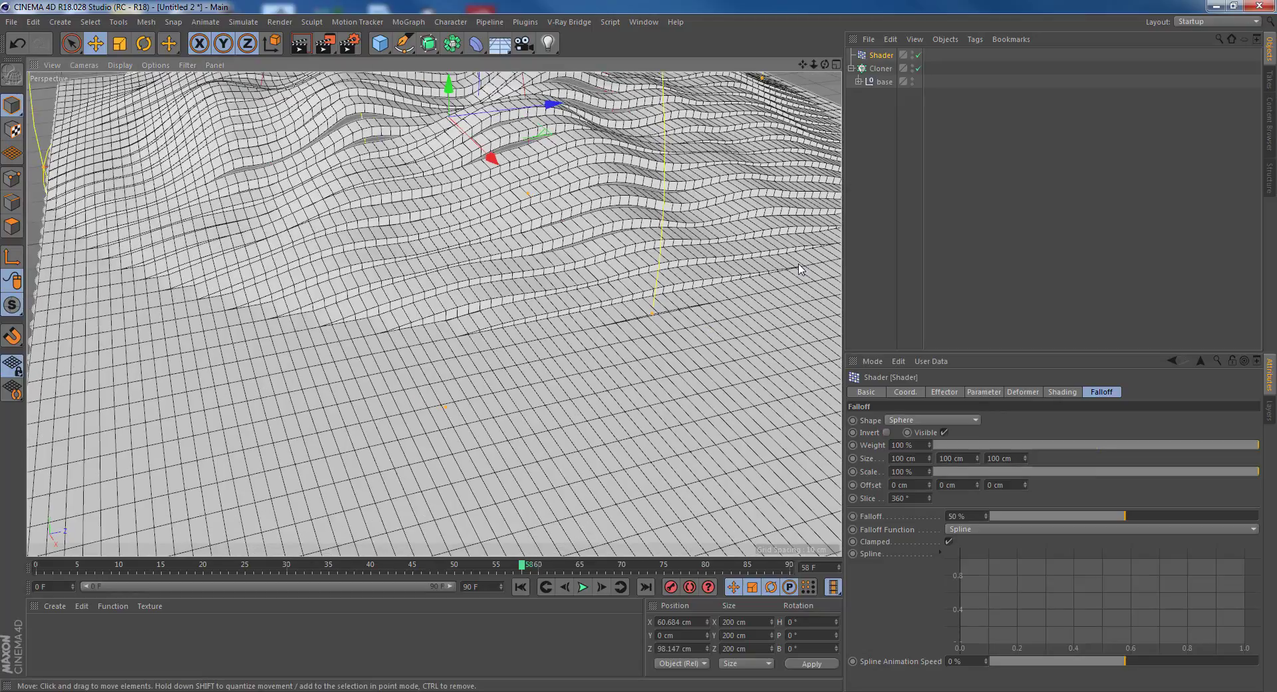
Expand the base object under the Cloner down to its Sweep, Rectangle and MoSpline.
scroll(801, 268, up, 1)
scroll(800, 268, up, 1)
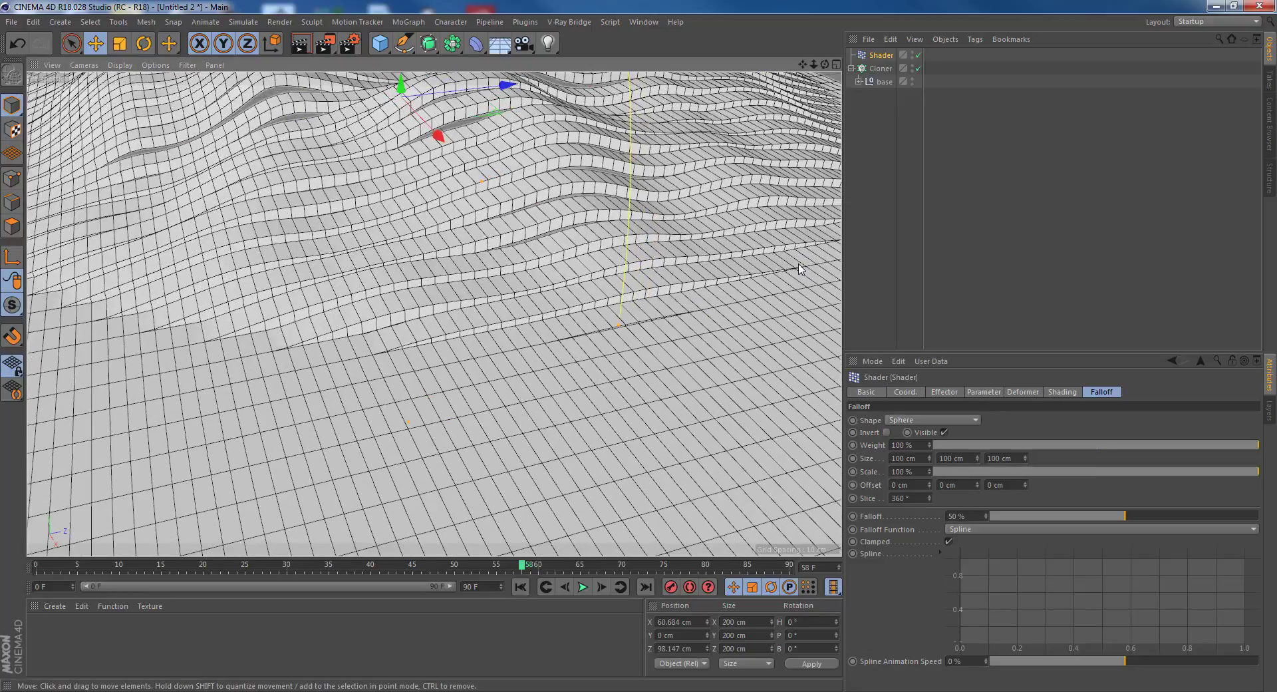
scroll(775, 261, up, 1)
mouse_move(774, 256)
alt+middle_down()
mouse_move(775, 238)
mouse_move(775, 264)
alt+middle_up()
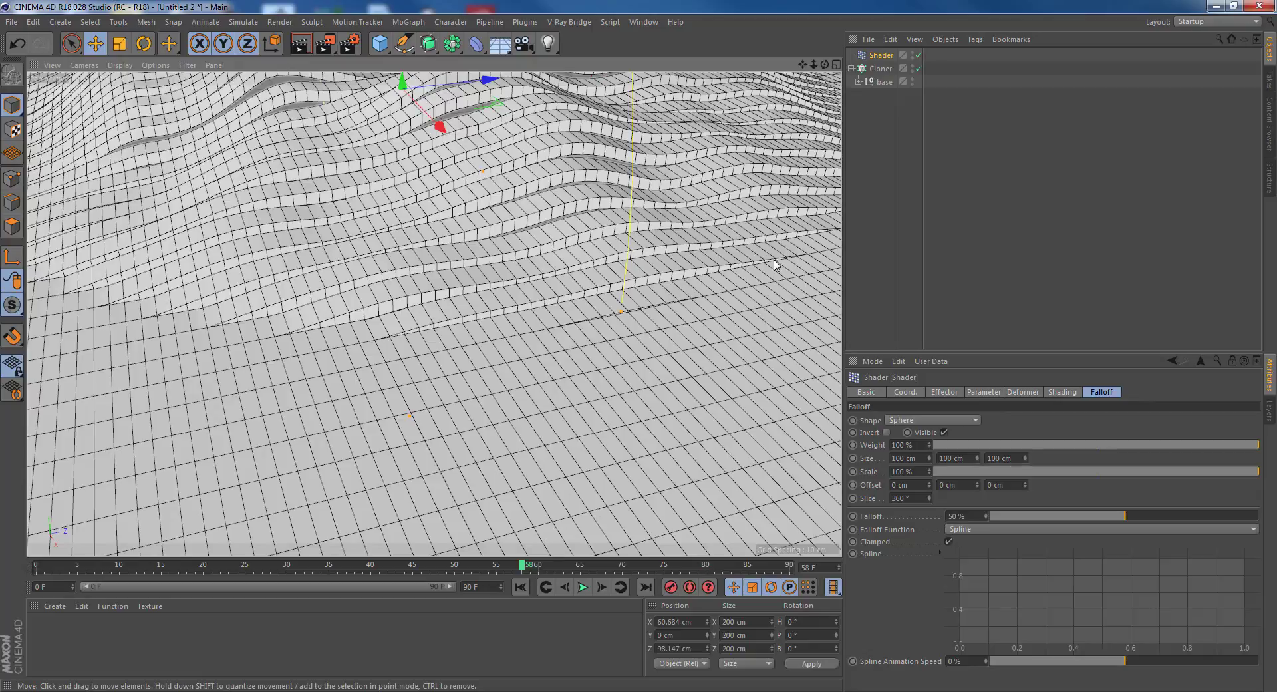
click(859, 81)
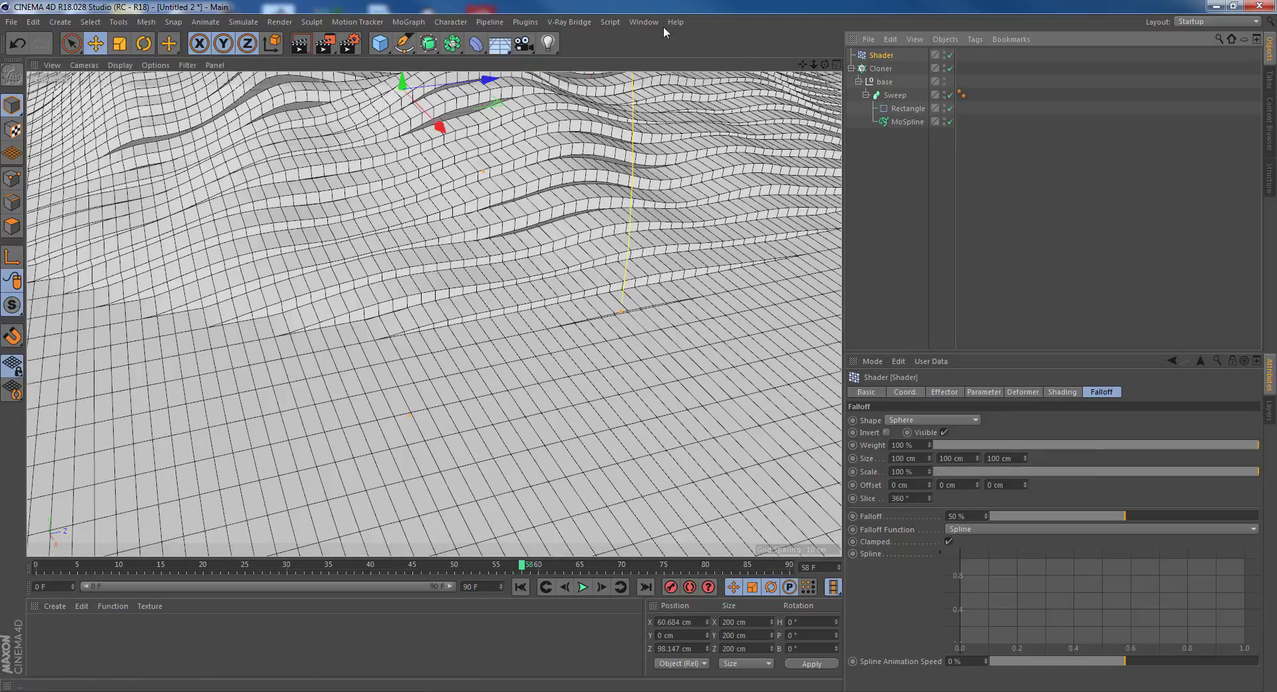
Switch to the media player, examine the reference tutorial's object hierarchy and effector settings at 20:10, and return to Cinema 4D.
click(644, 22)
click(676, 3)
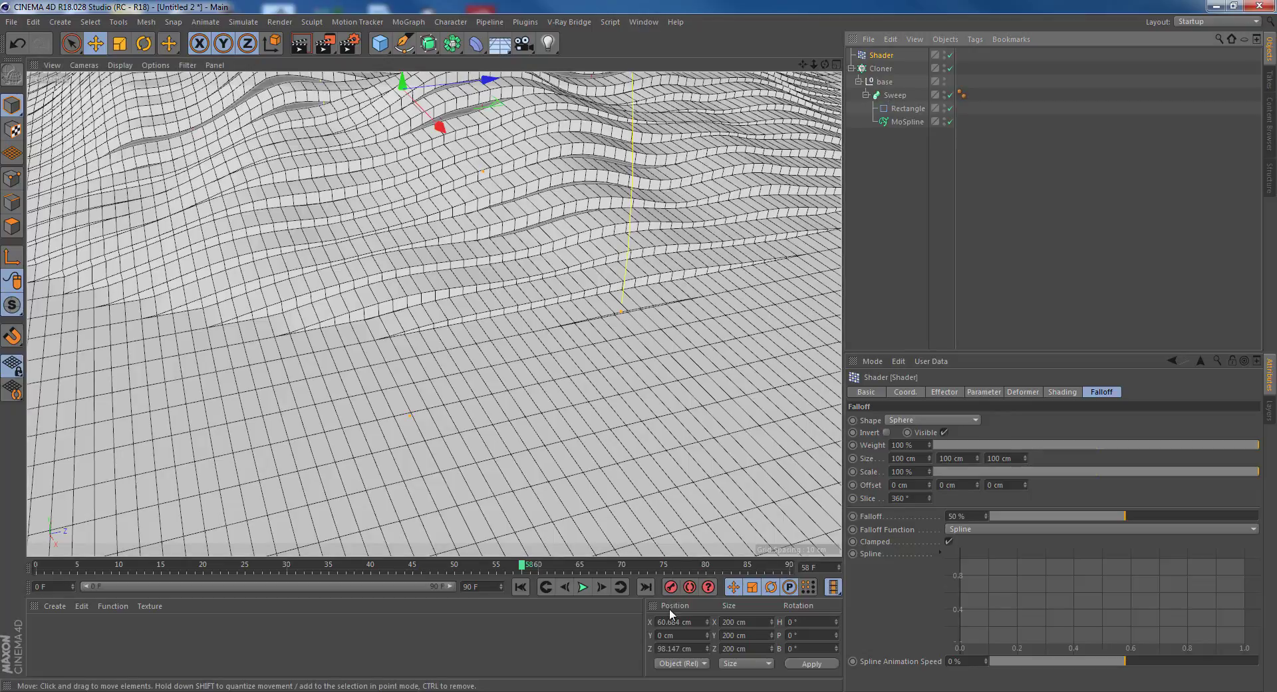
click(679, 690)
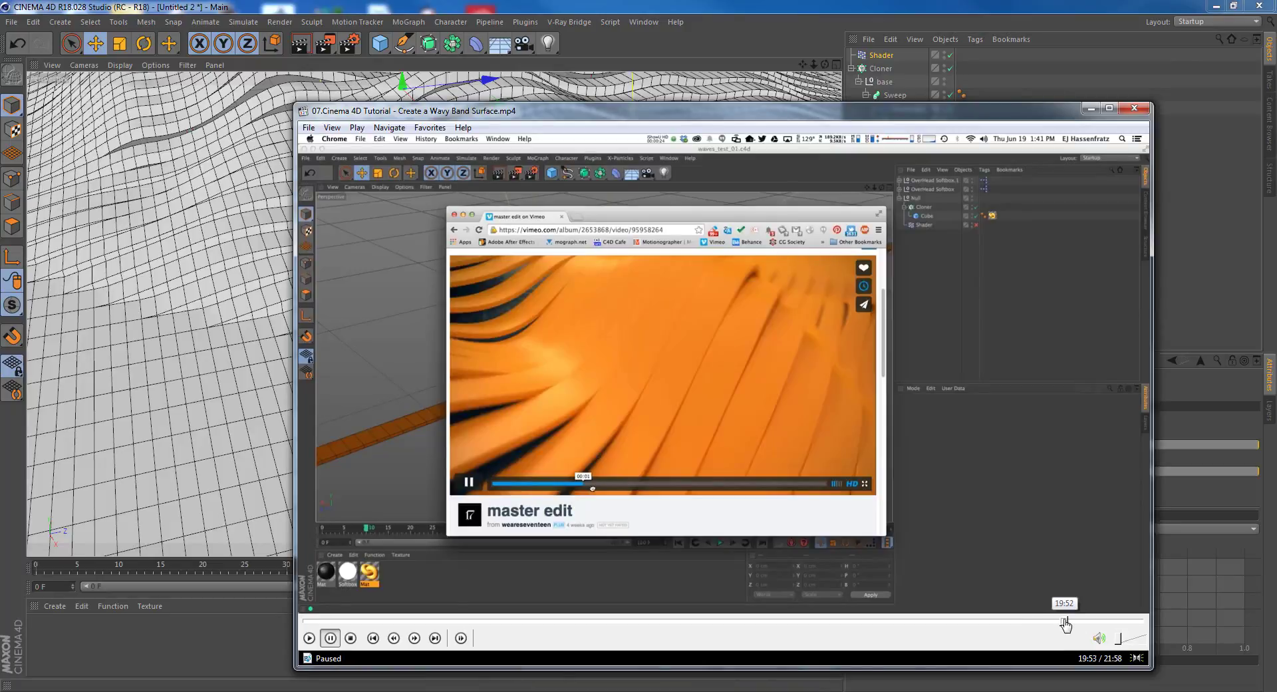
click(1076, 621)
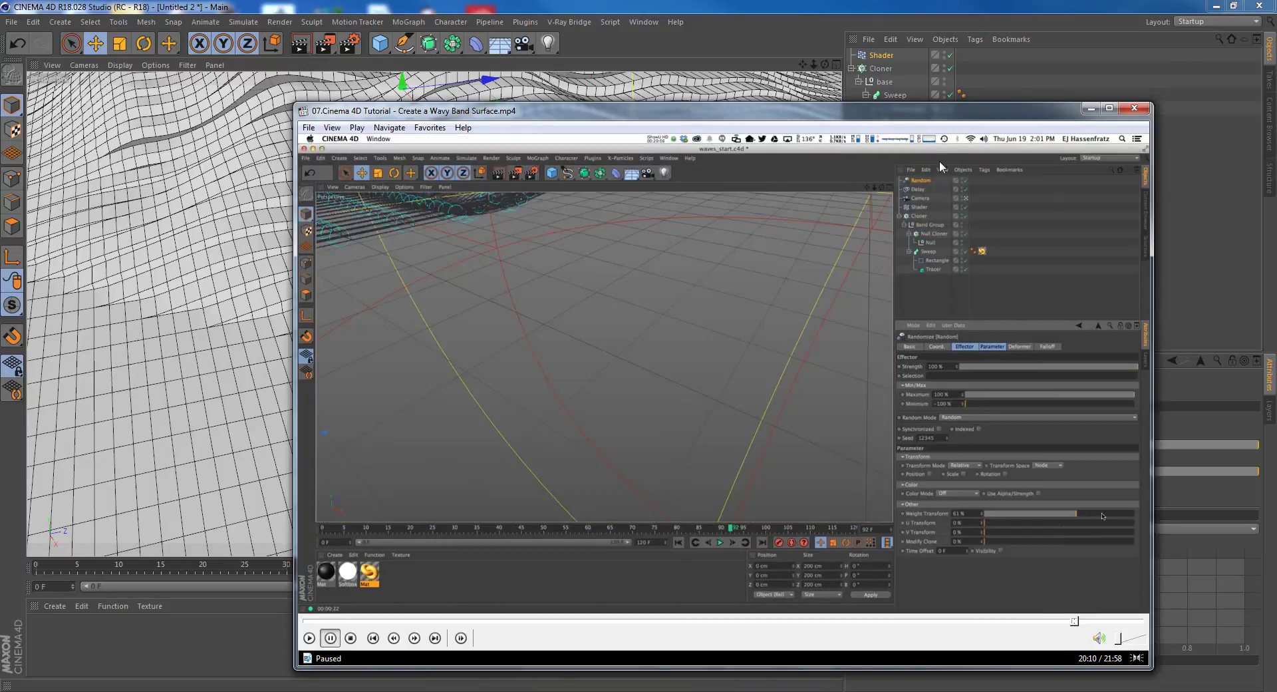
drag(954, 113, 806, 155)
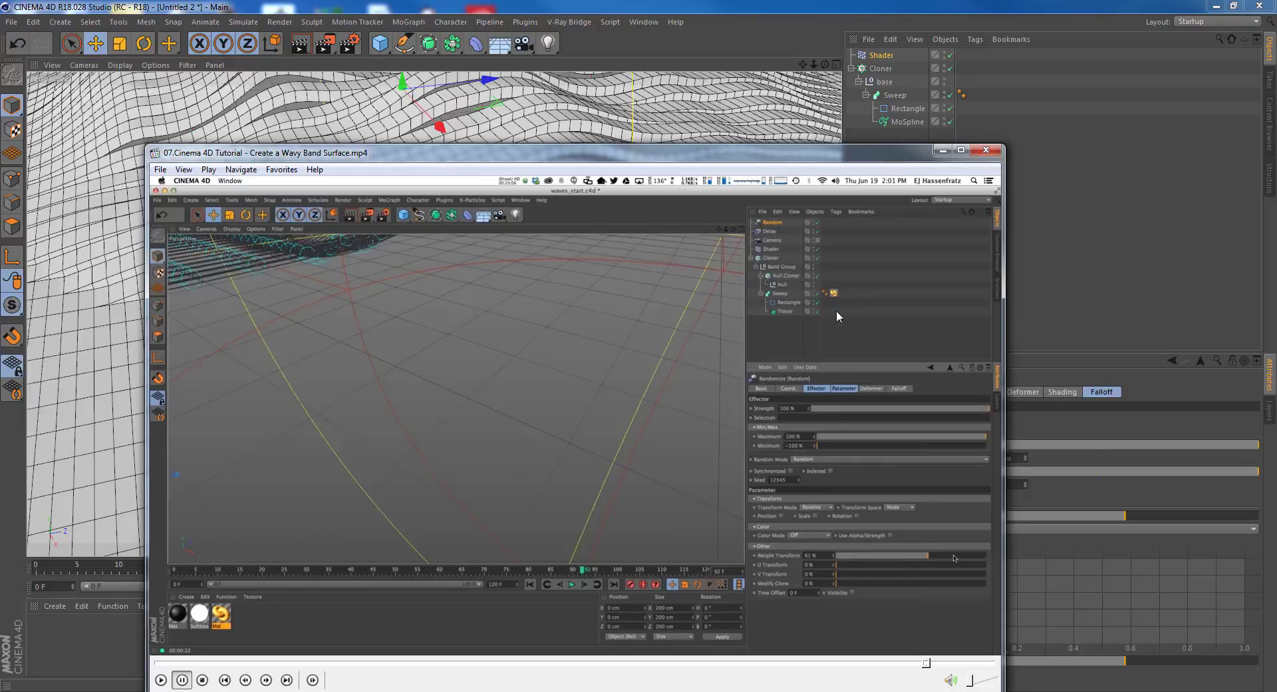
drag(827, 159, 837, 110)
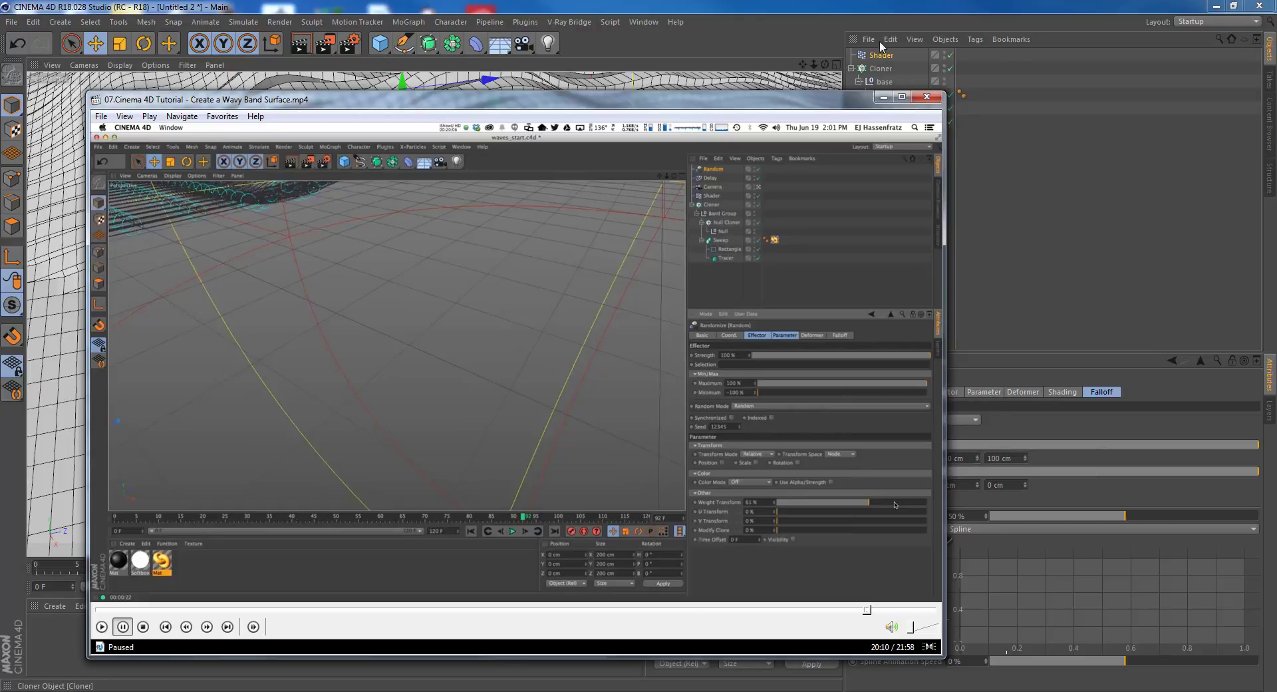
drag(835, 101, 910, 81)
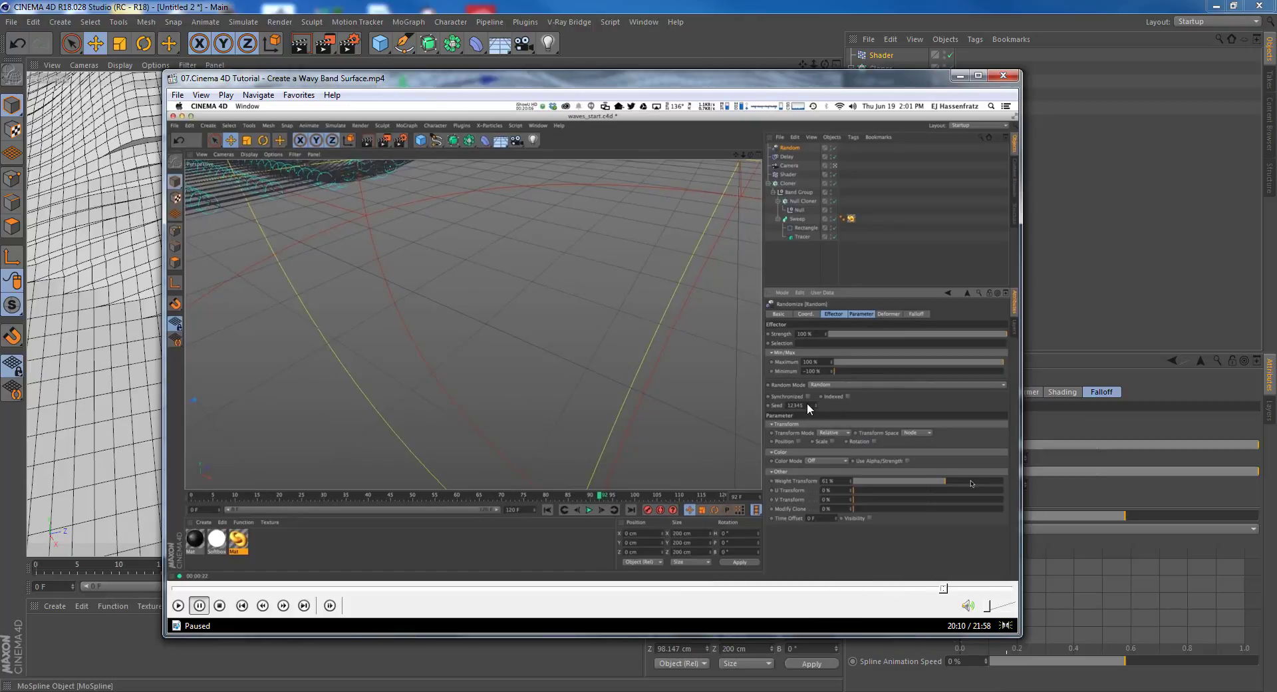
drag(801, 83, 802, 115)
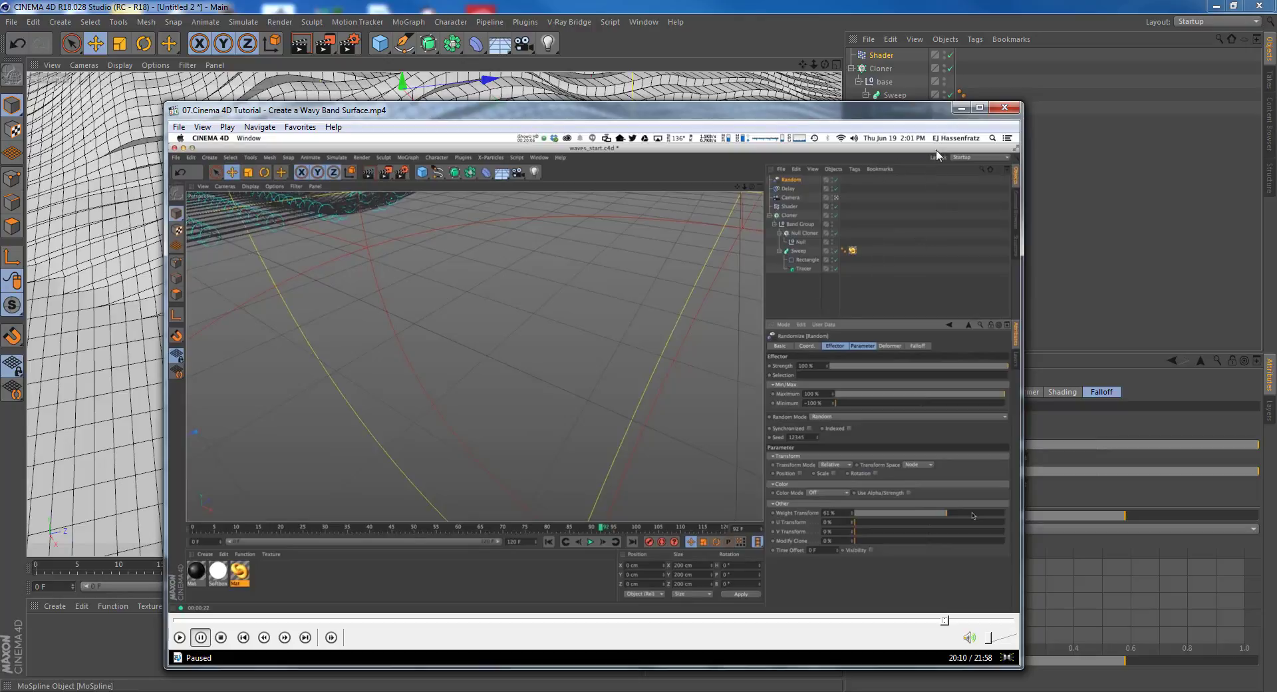
click(962, 107)
Add a camera at the current view and apply a Protection tag to it.
click(889, 157)
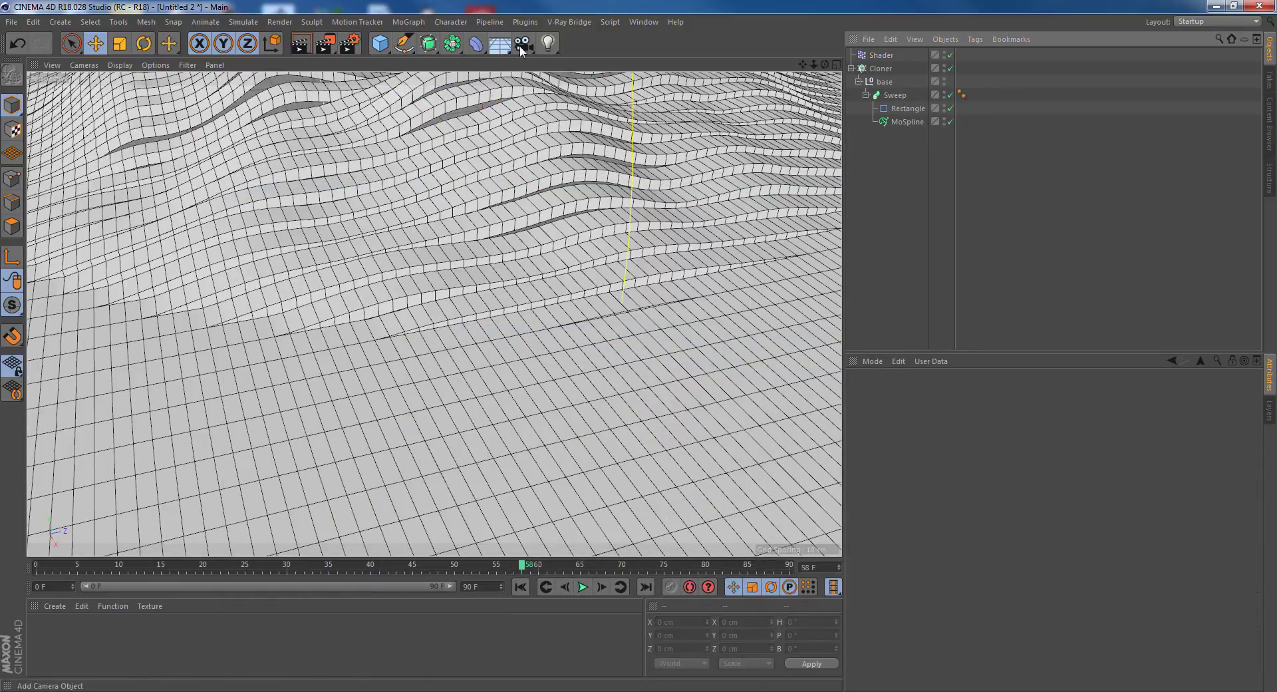
drag(522, 44, 559, 61)
right_click(889, 61)
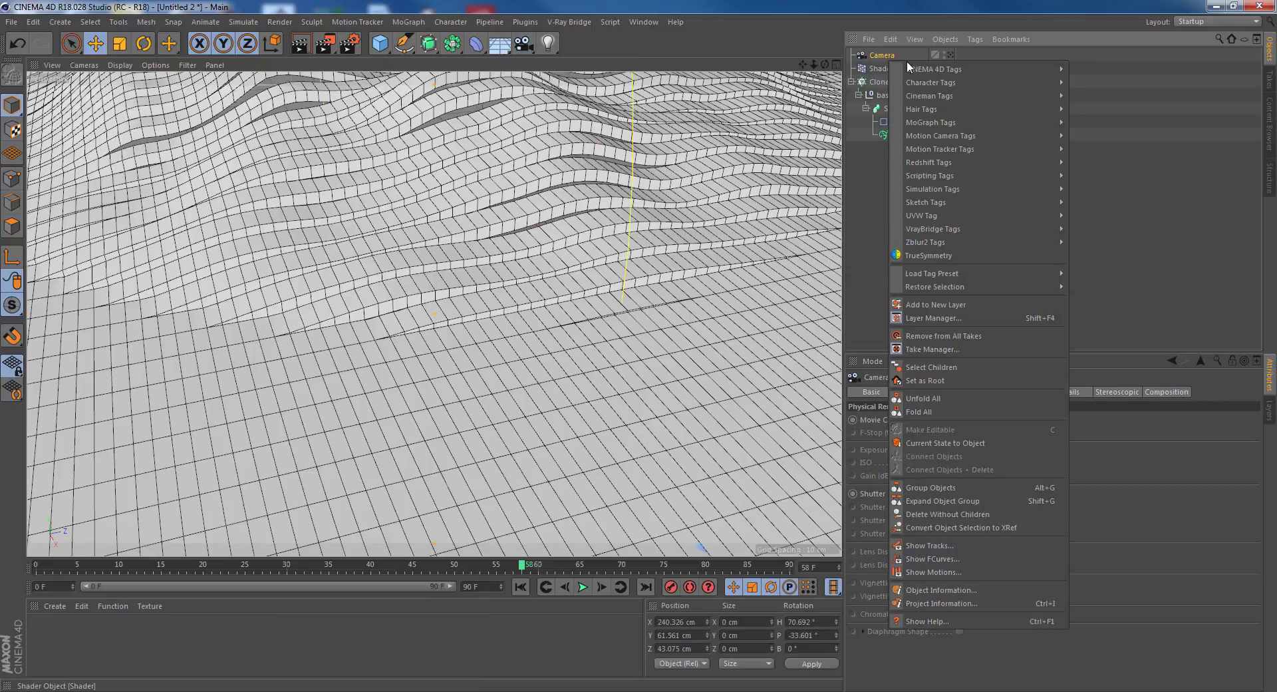
mouse_move(945, 69)
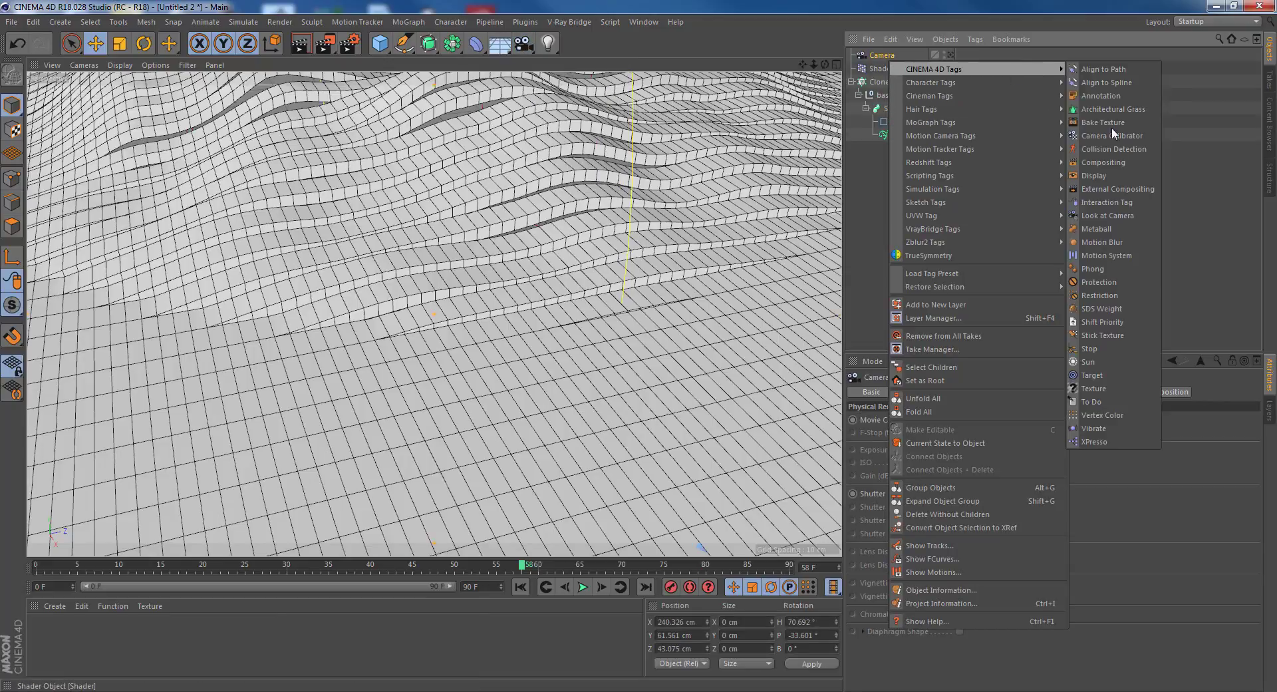
click(1098, 268)
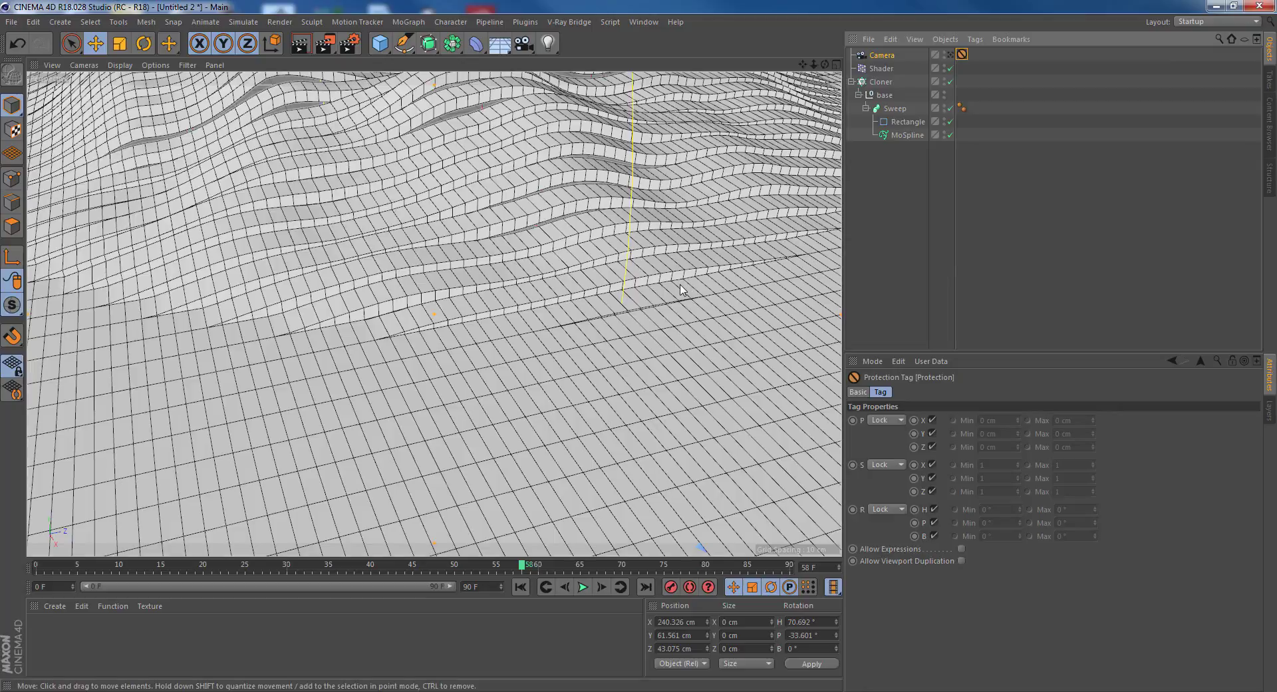
Set the Shader effector's spherical falloff size to 50 cm on all three axes.
alt+drag(629, 279, 621, 251)
click(882, 68)
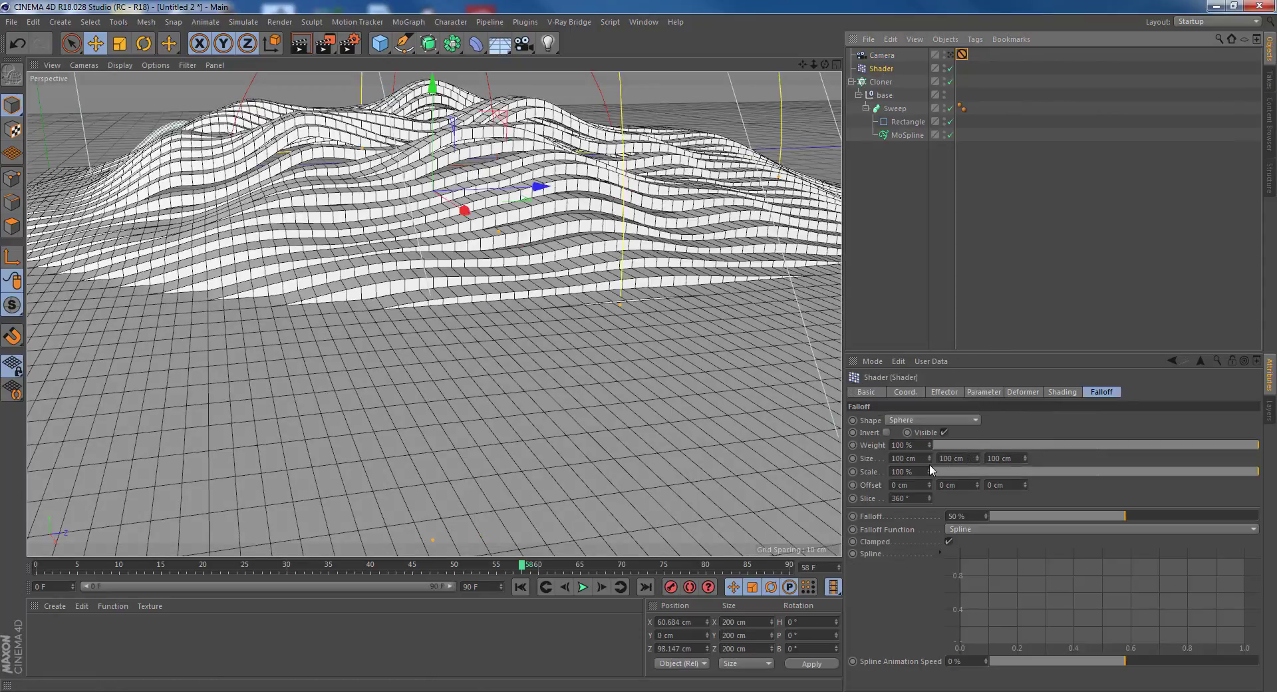
double_click(915, 459)
text(50)
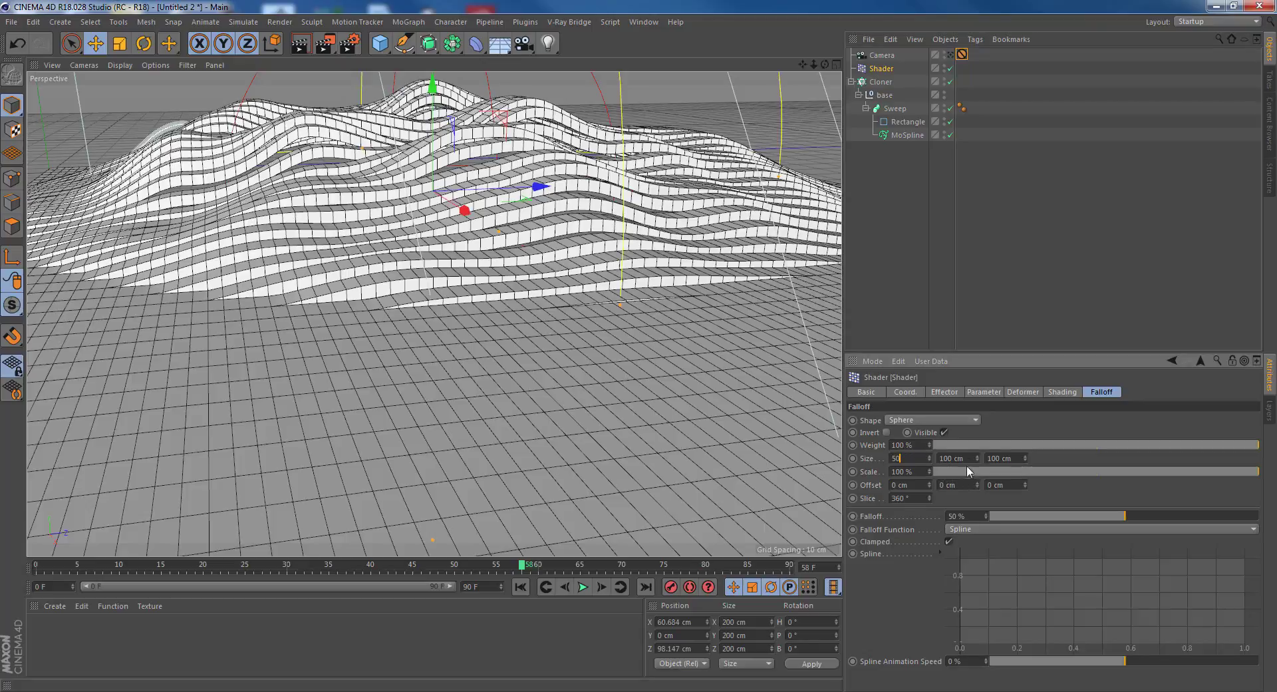
key(Tab)
text(50)
key(Tab)
text(5)
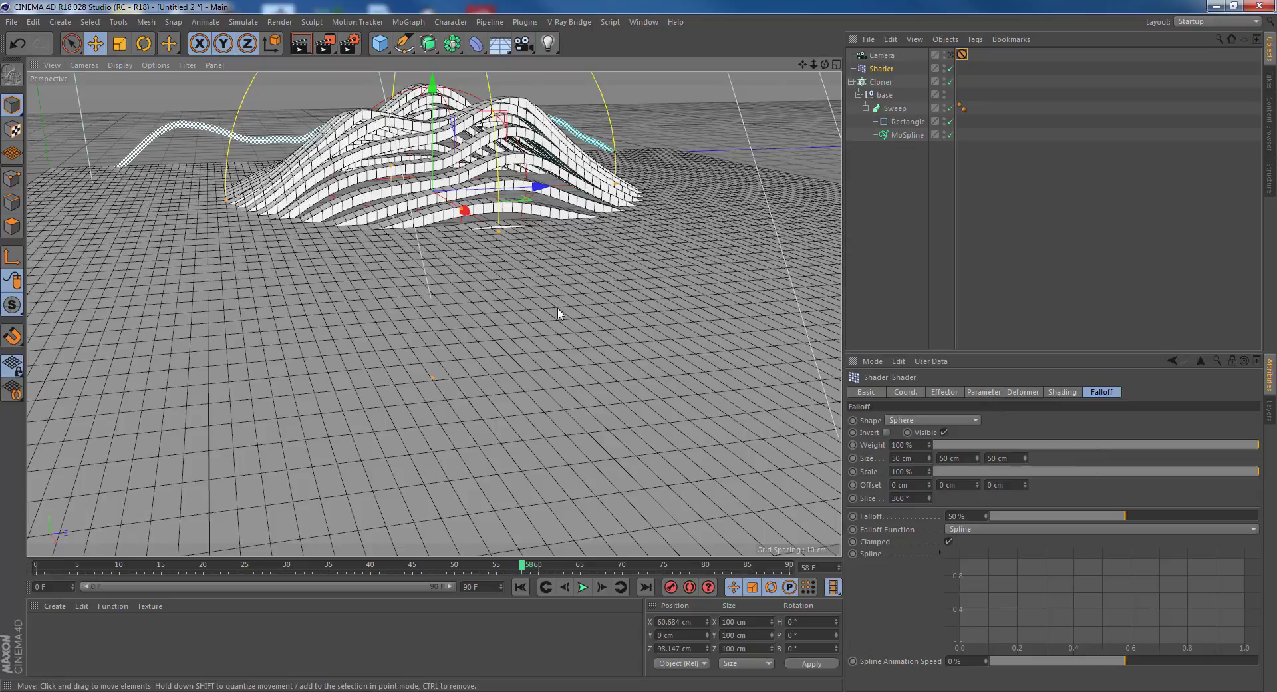
Set the Shader effector's falloff size to 70 cm on all three axes.
double_click(897, 458)
text(70)
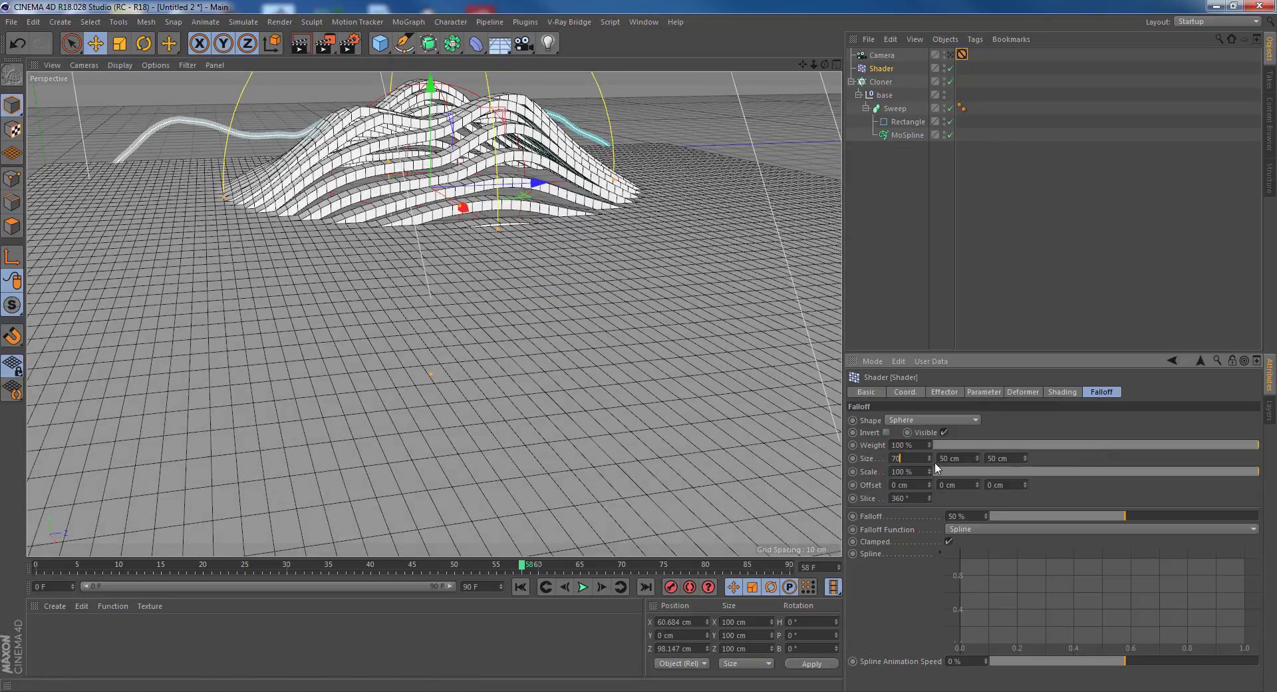
key(Tab)
text(70)
key(Tab)
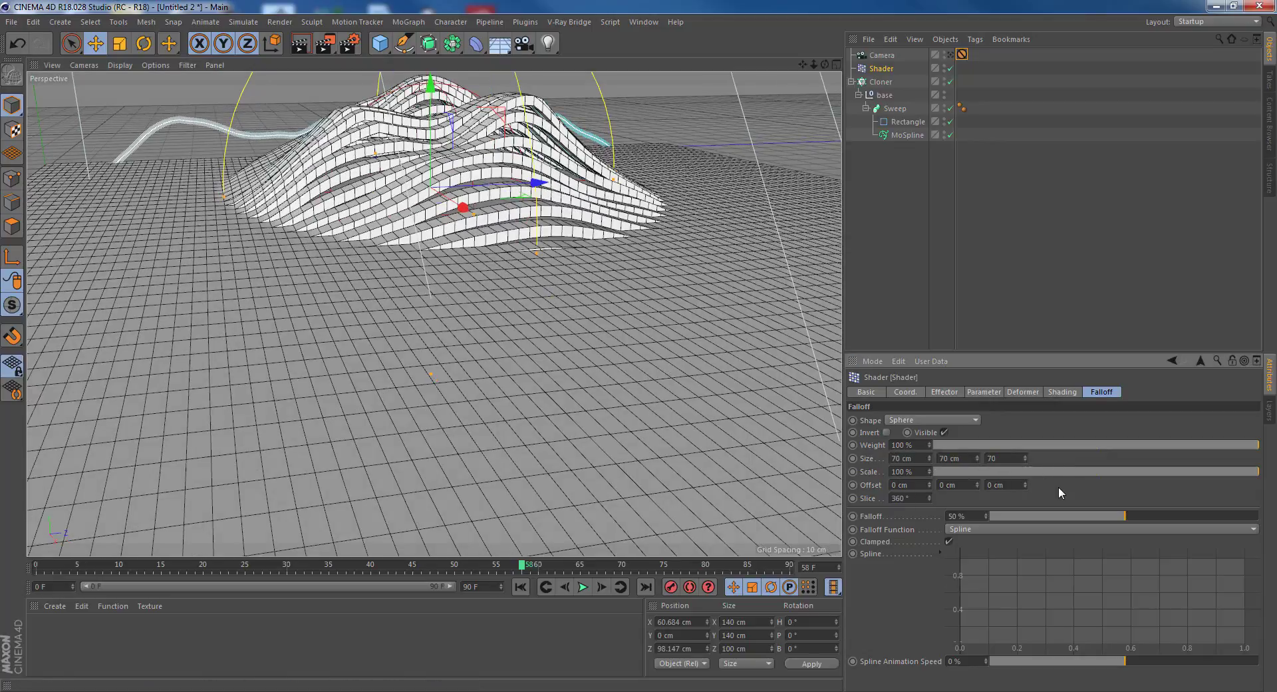
text(70)
key(Return)
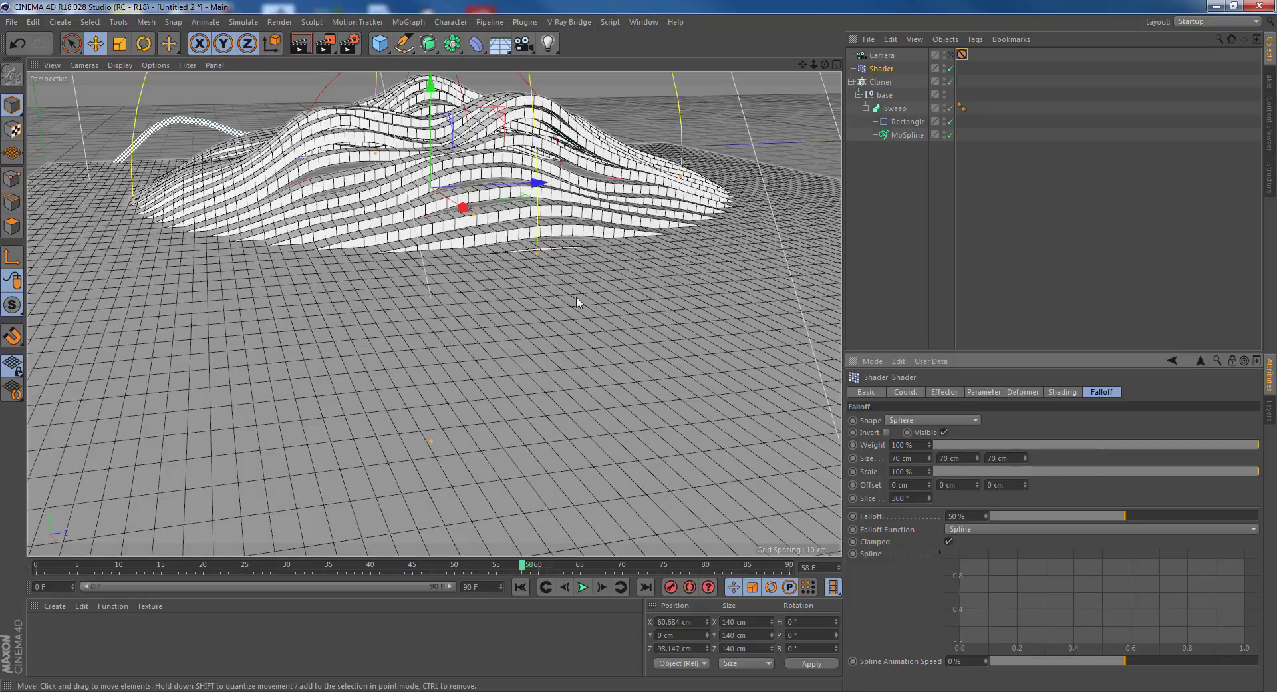
Set the Shader effector's Y position displacement to 25 cm.
scroll(594, 311, up, 8)
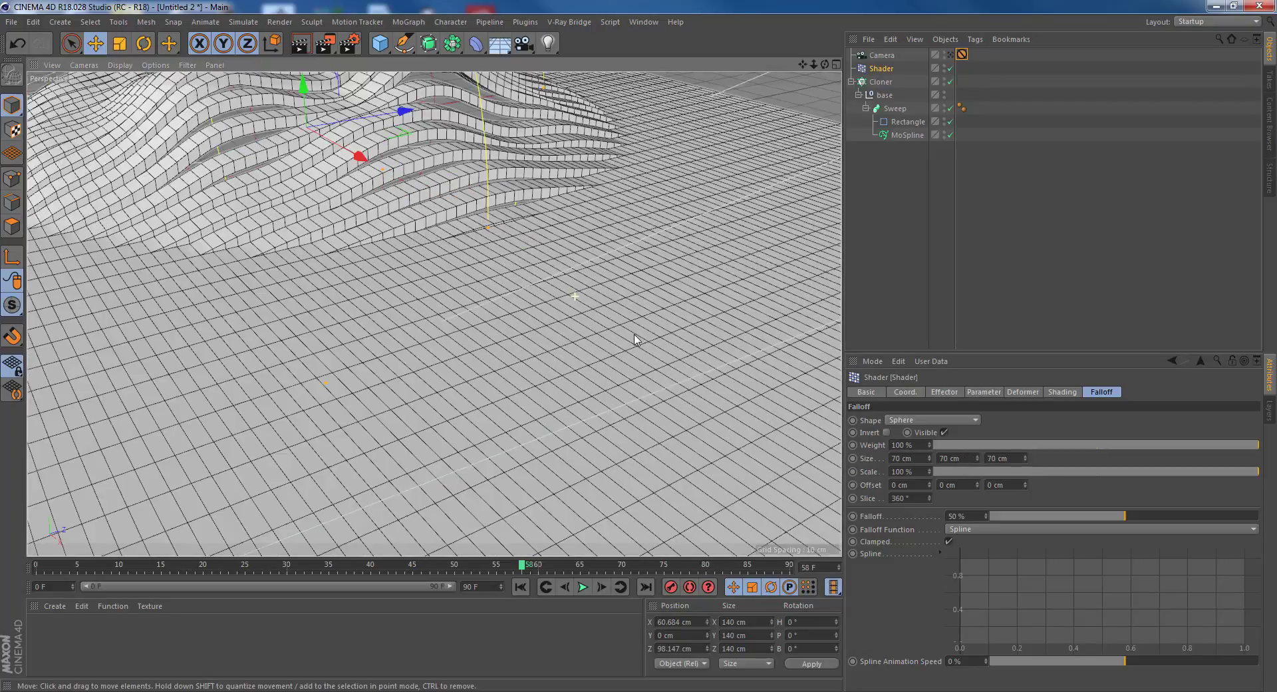
scroll(626, 311, up, 6)
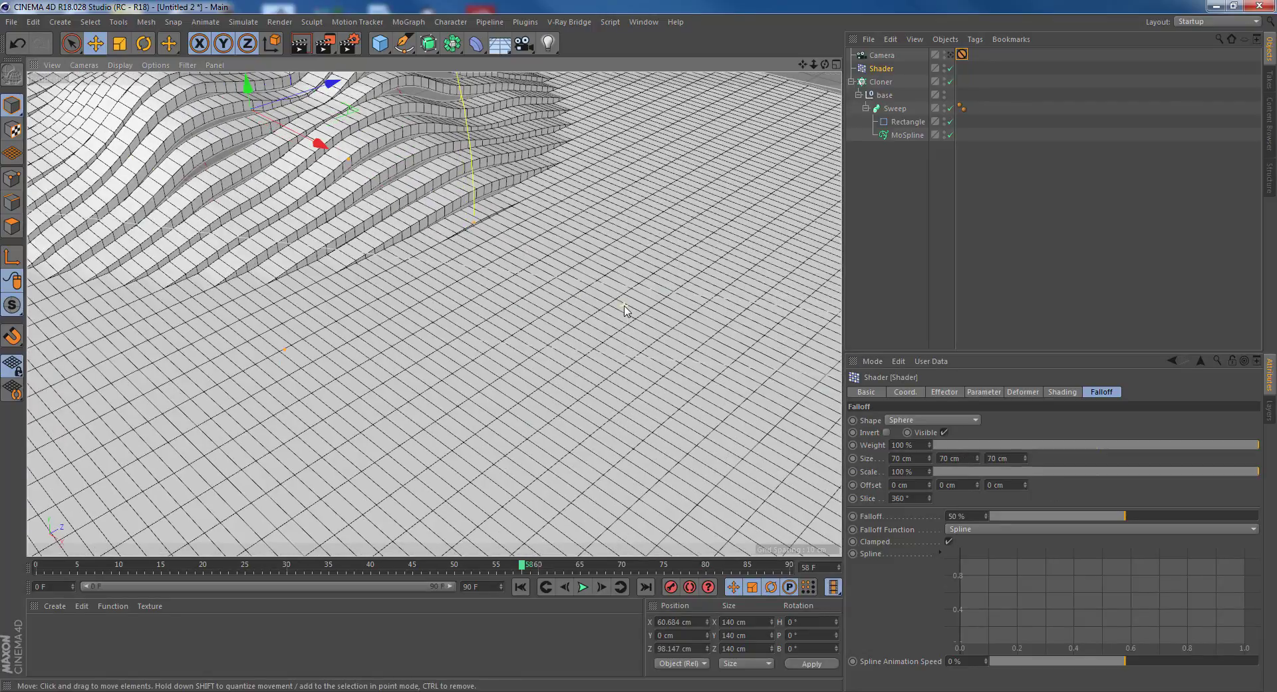
scroll(625, 310, down, 5)
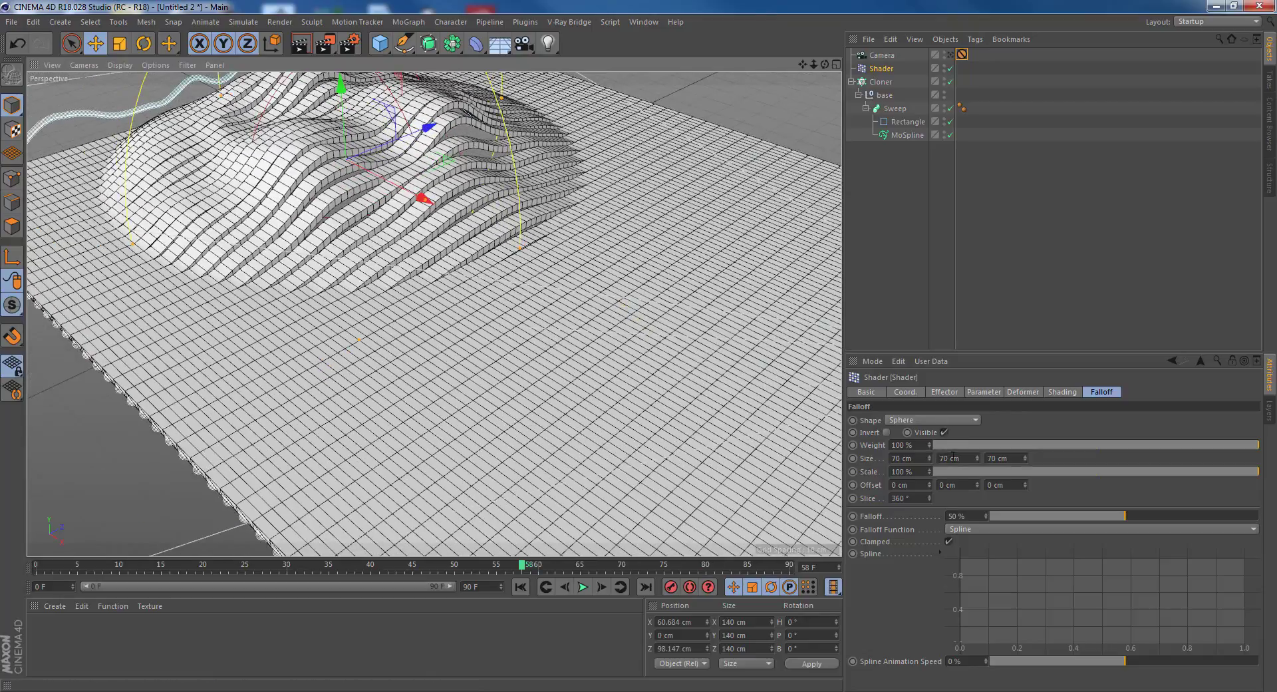
click(988, 393)
click(911, 470)
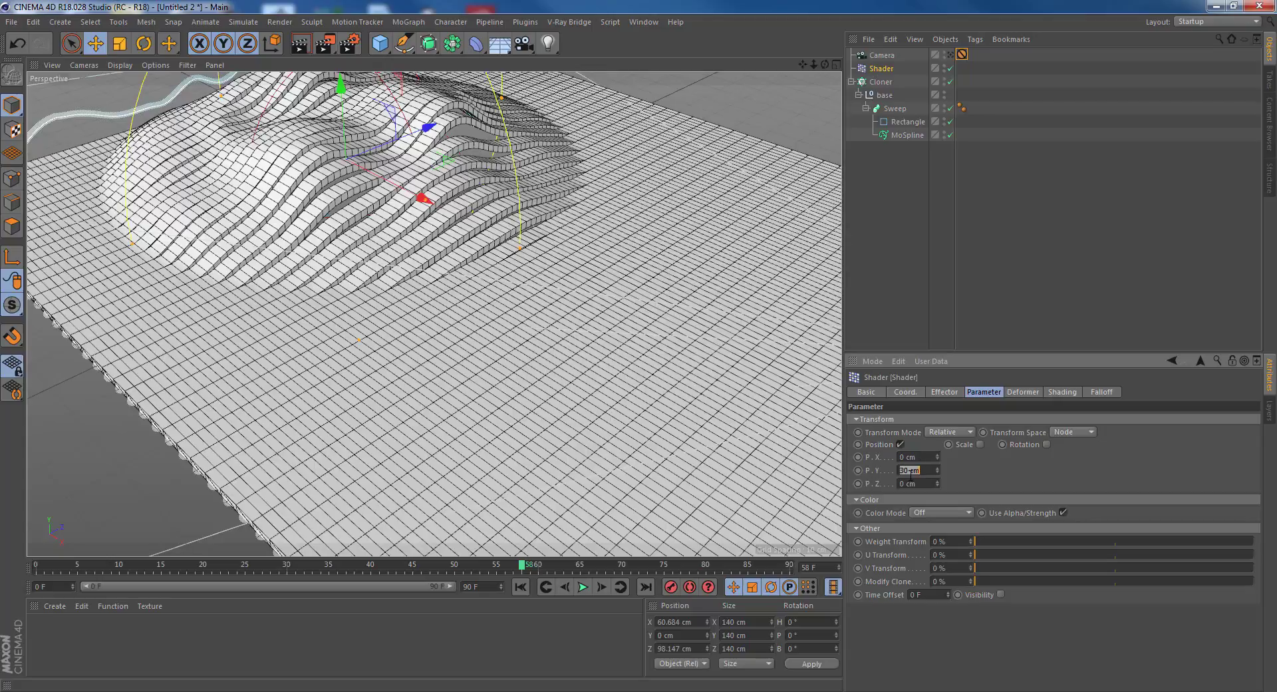
text(25)
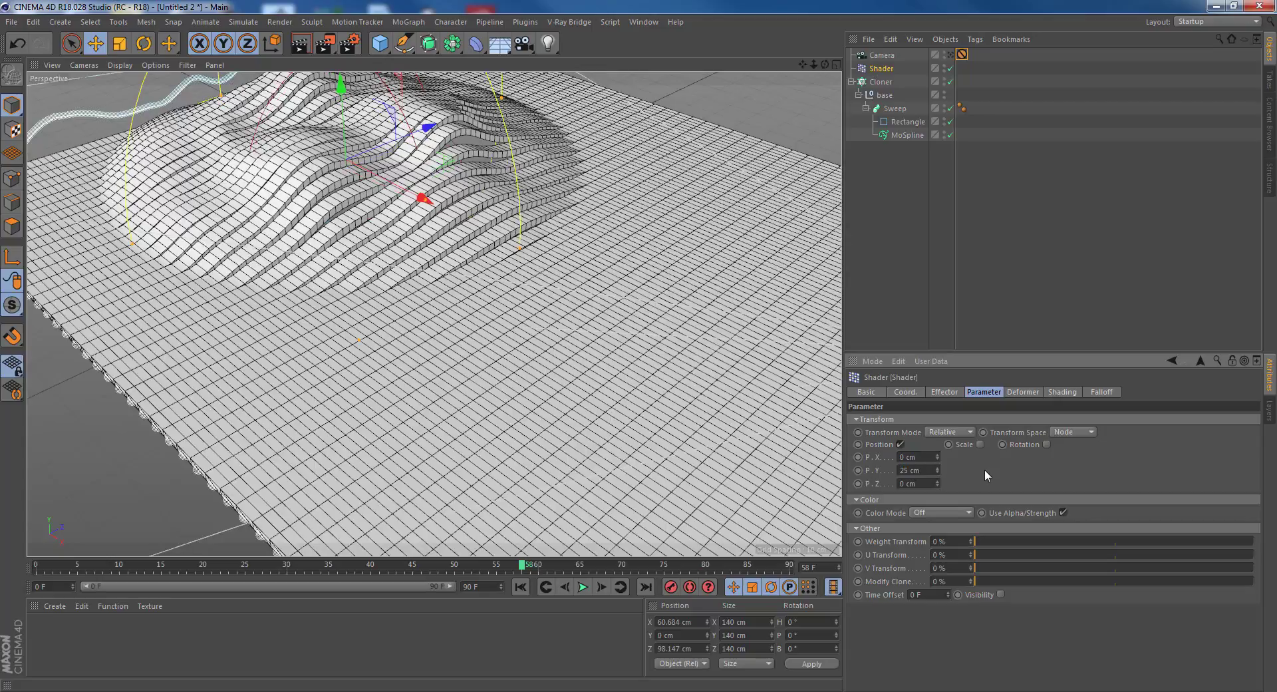
Return the animation to frame 0 and open the Shader effector's noise settings.
alt+drag(591, 273, 594, 223)
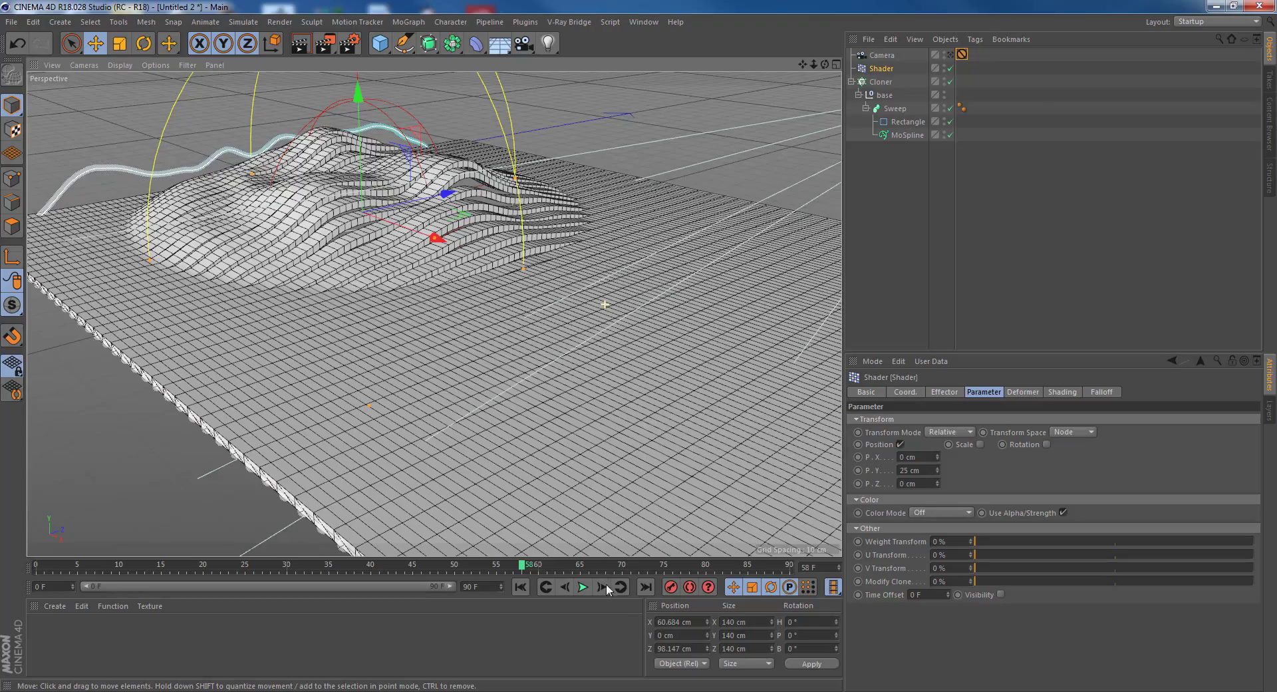
click(522, 588)
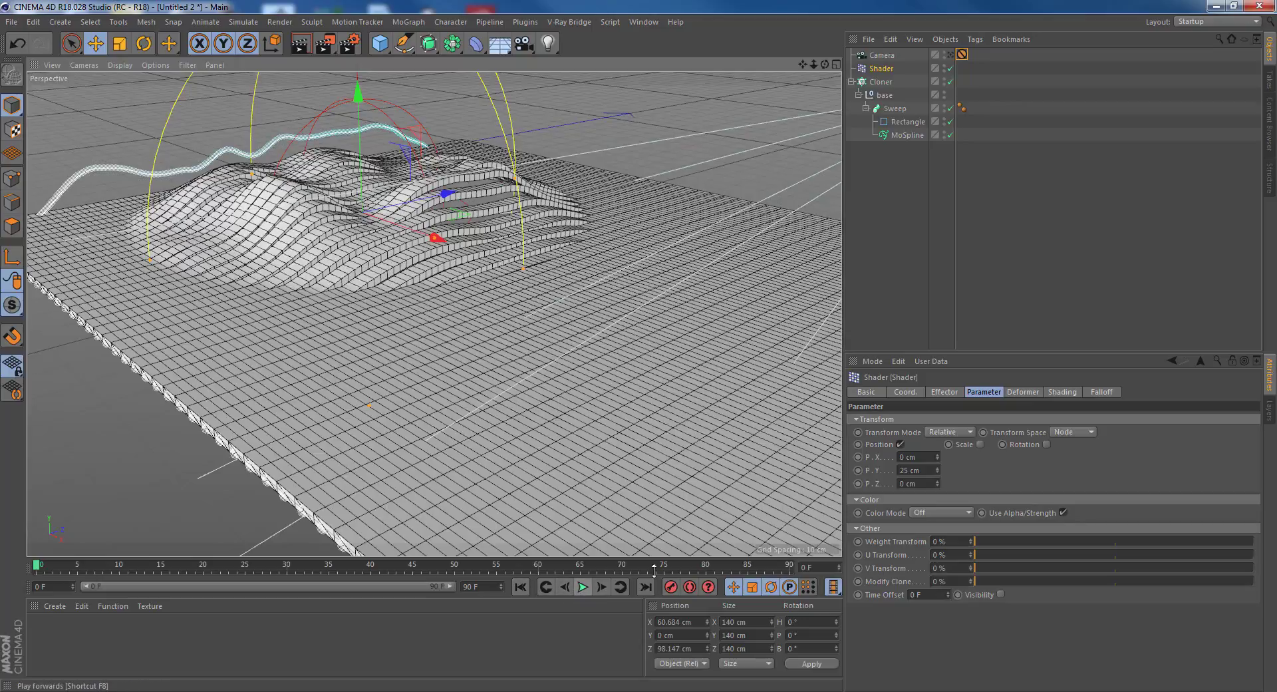
click(1062, 392)
click(1043, 428)
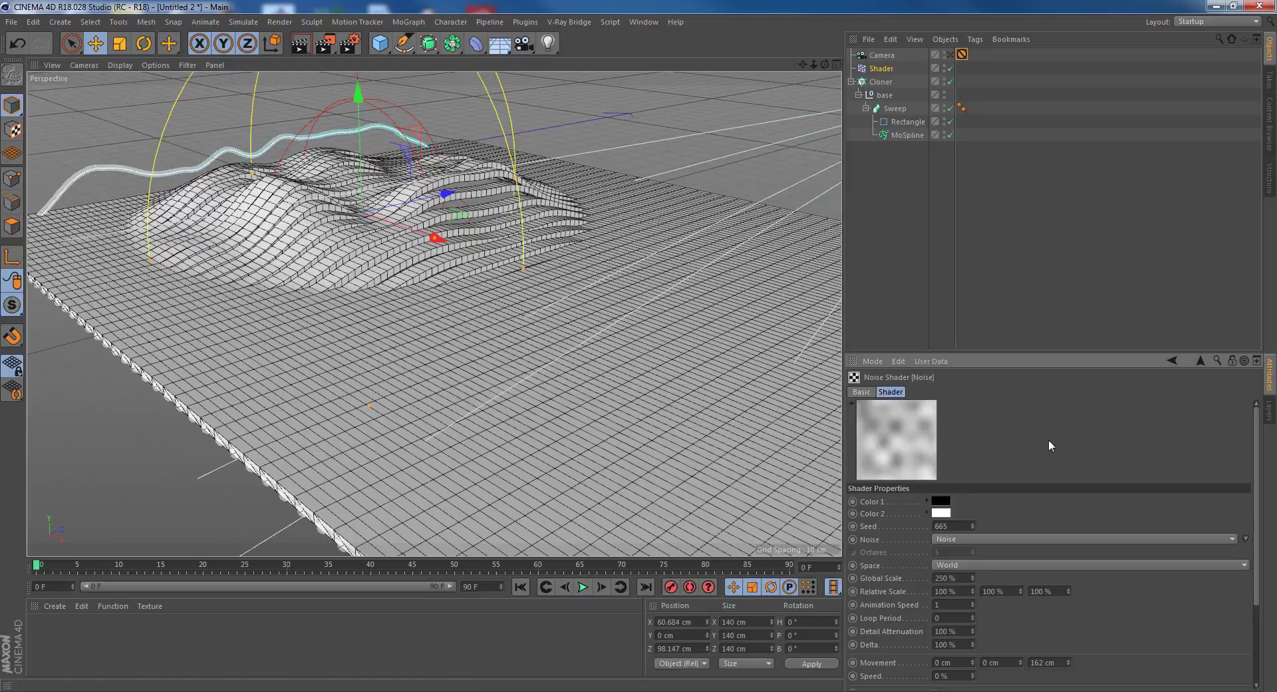
Try Object space for the noise and switch it back to World space.
click(1005, 564)
click(1004, 605)
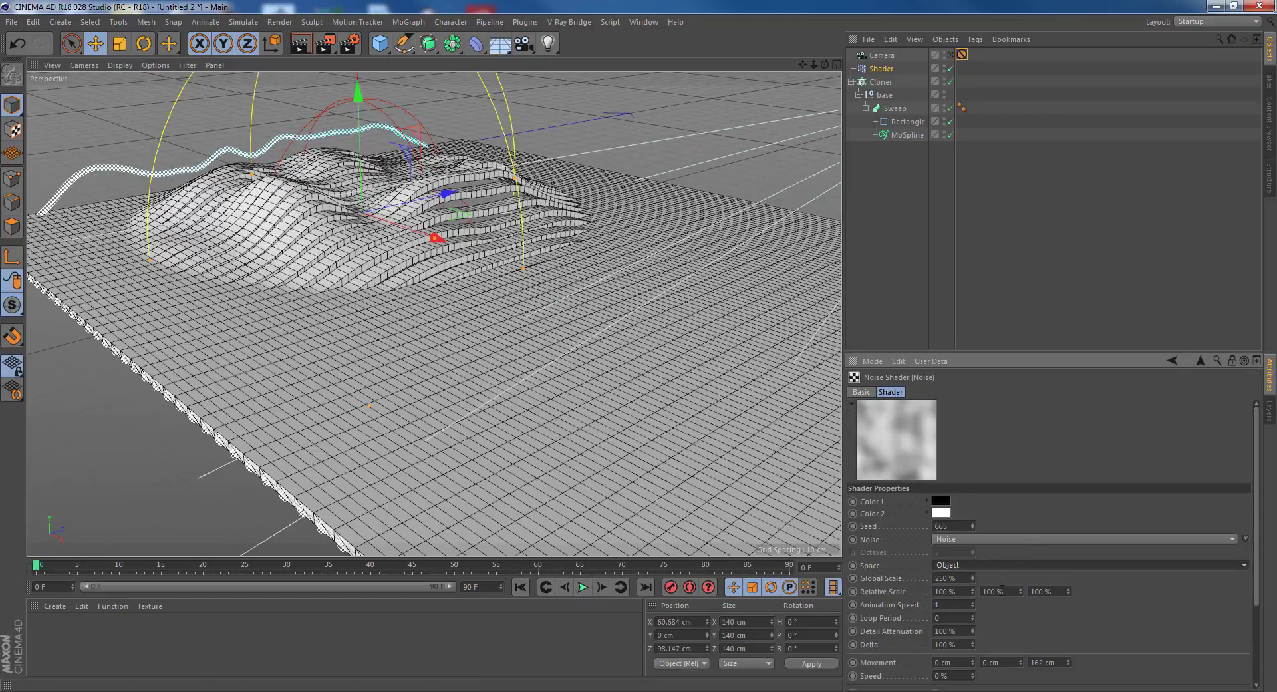
click(1001, 563)
click(995, 617)
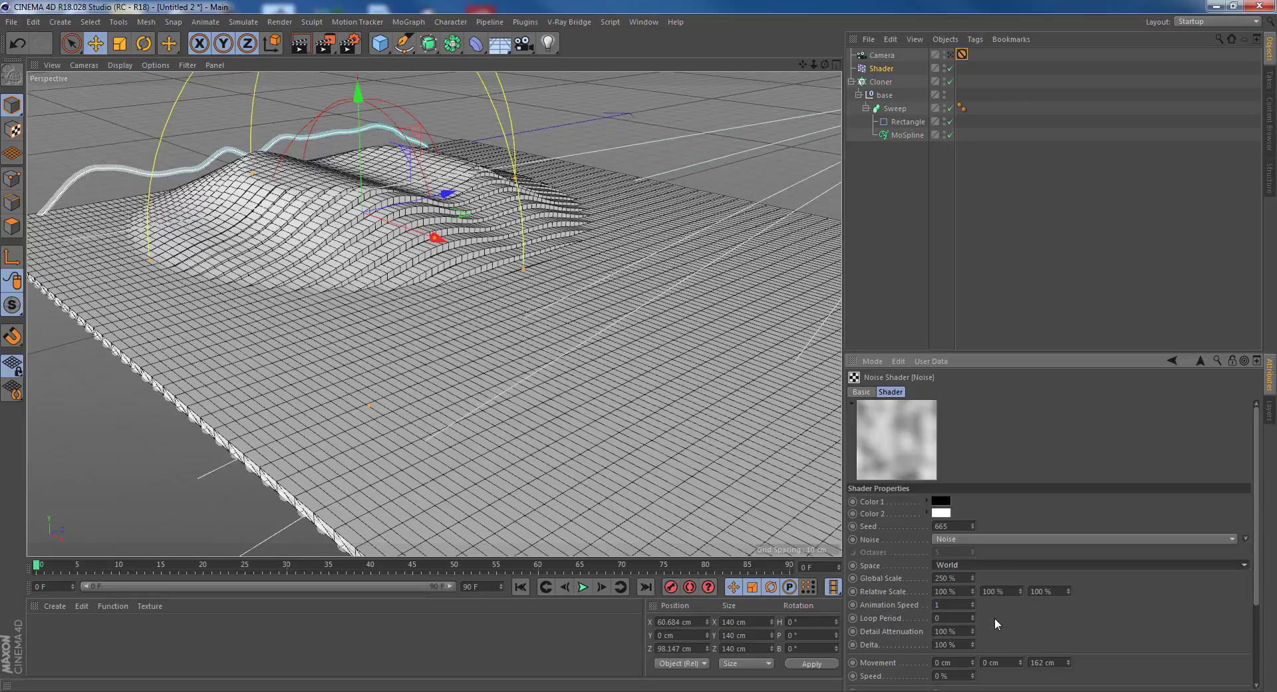
Try larger global scales for the noise, up to 440%, and settle on 153%.
scroll(527, 306, up, 4)
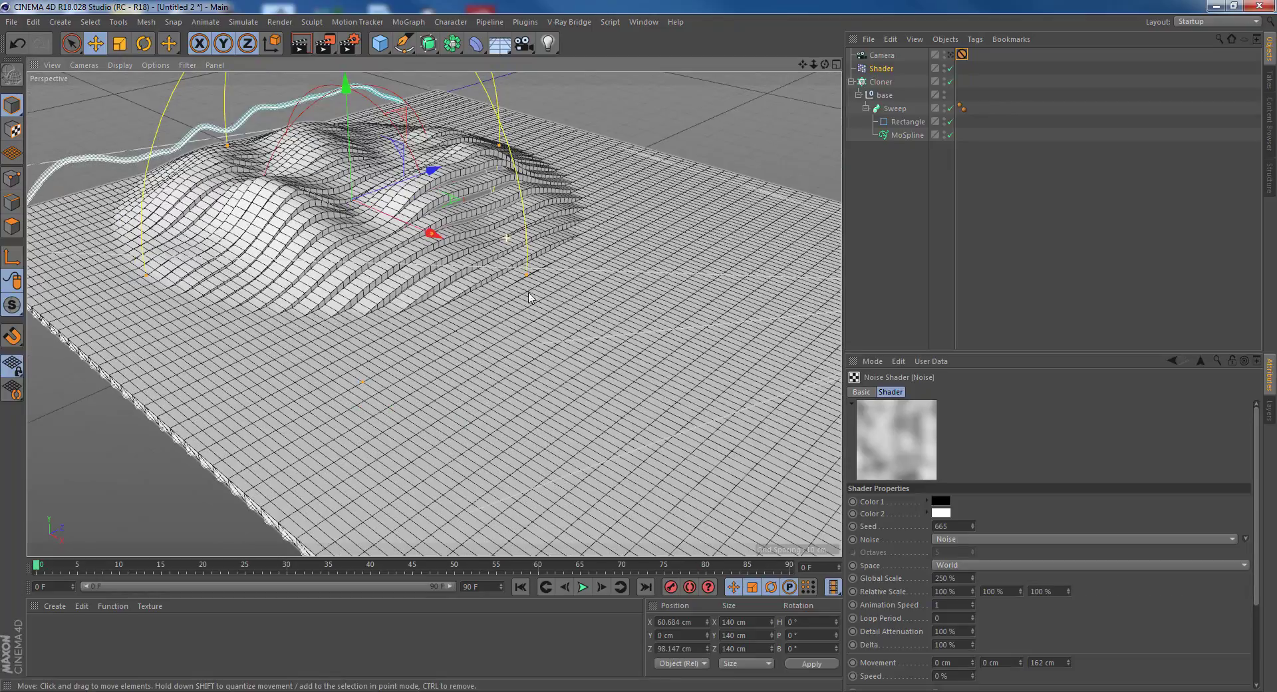
alt+drag(527, 301, 444, 256)
click(973, 577)
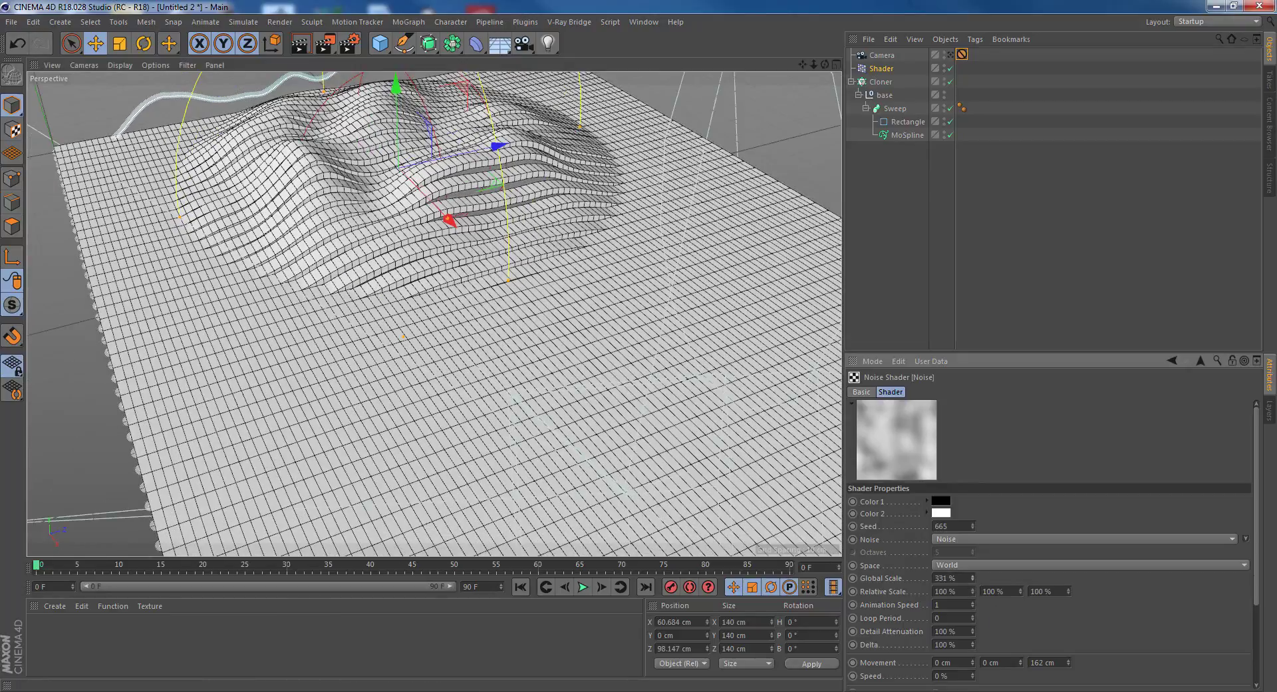
drag(972, 577, 976, 576)
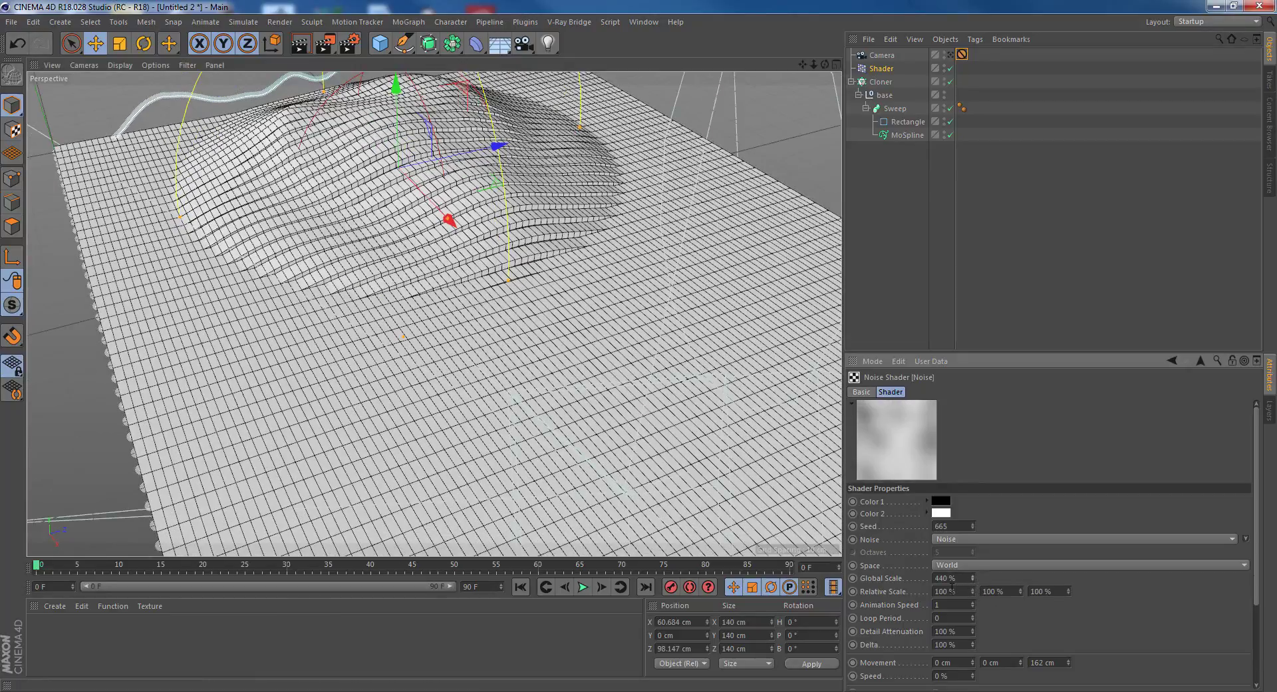
click(946, 579)
text(153)
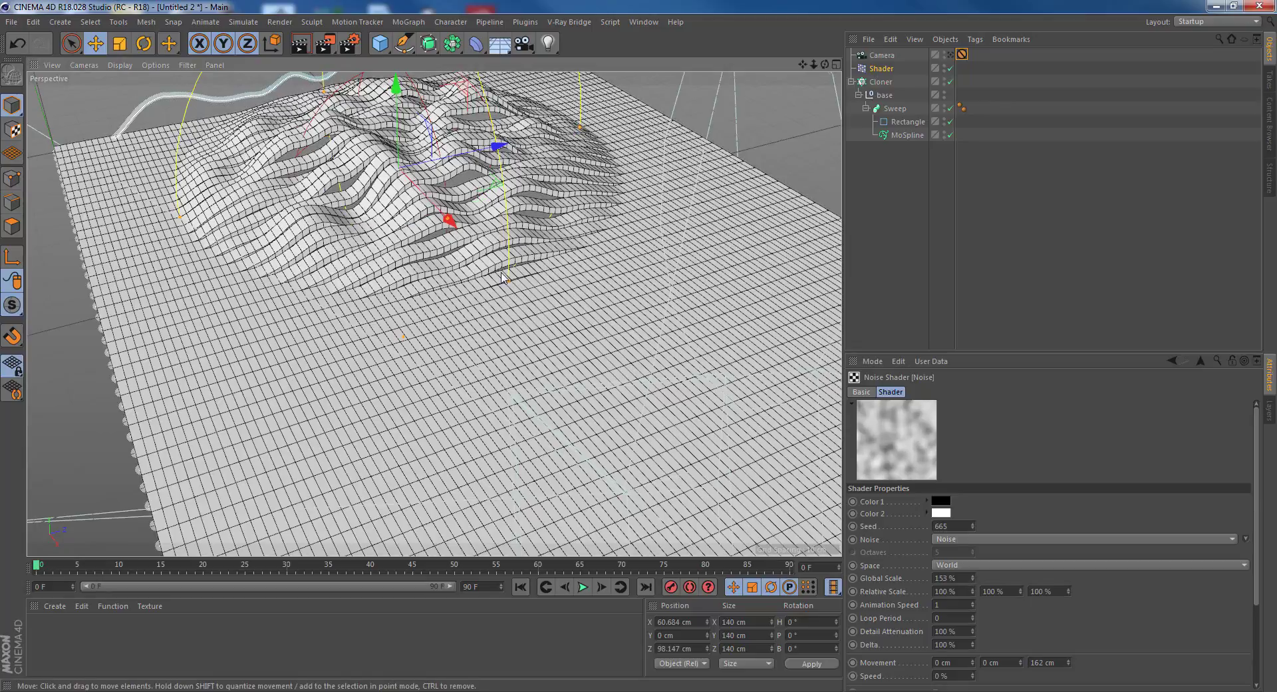
scroll(522, 320, up, 4)
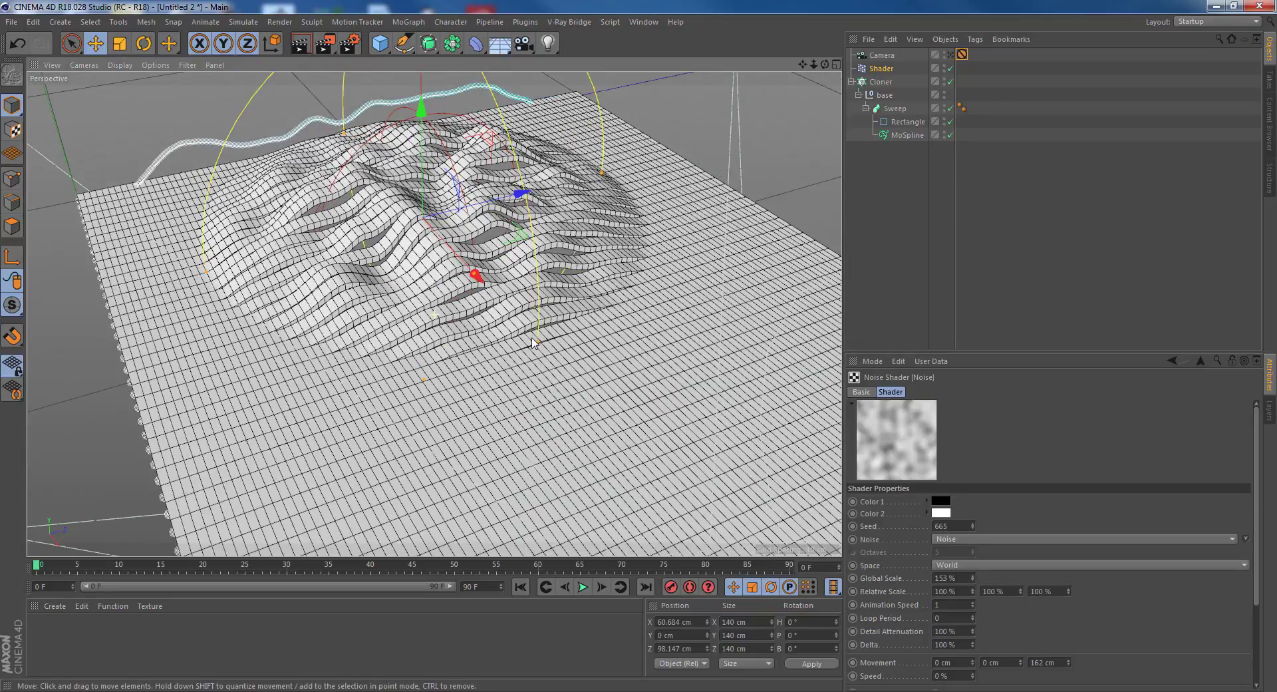
Try a larger global scale for the Shader effector's noise, then set it to 150%.
scroll(533, 343, up, 4)
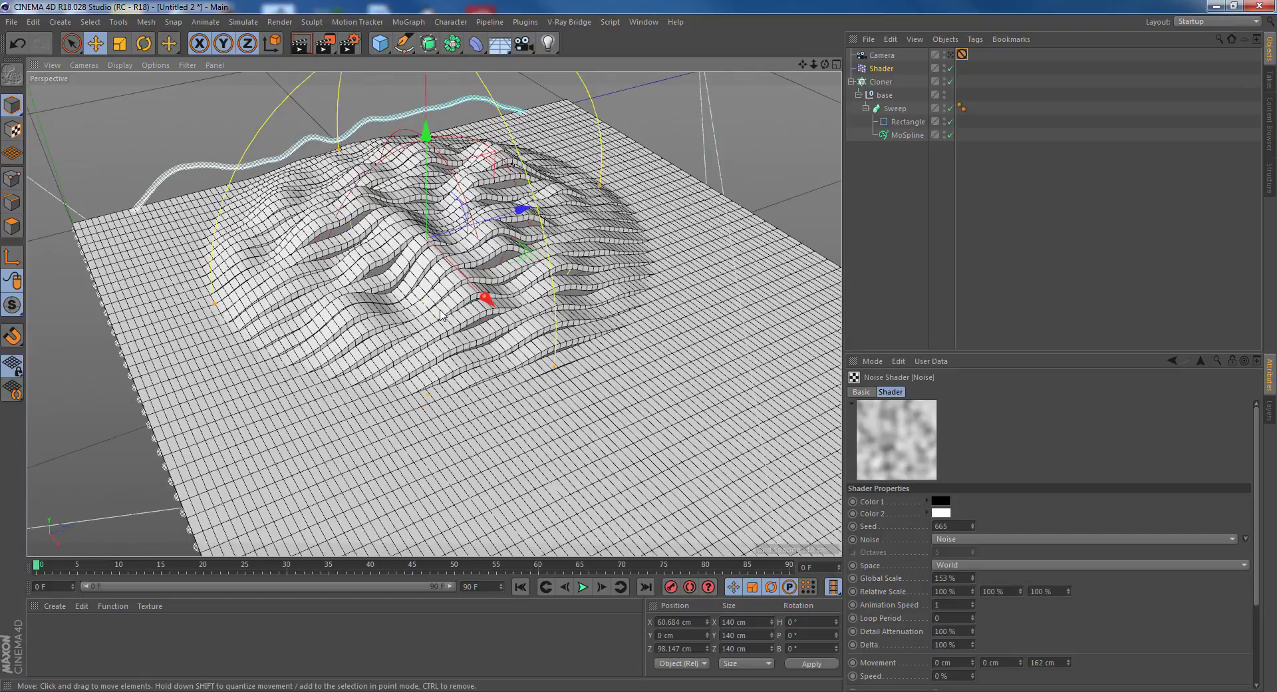
alt+drag(494, 298, 553, 257)
drag(974, 575, 973, 587)
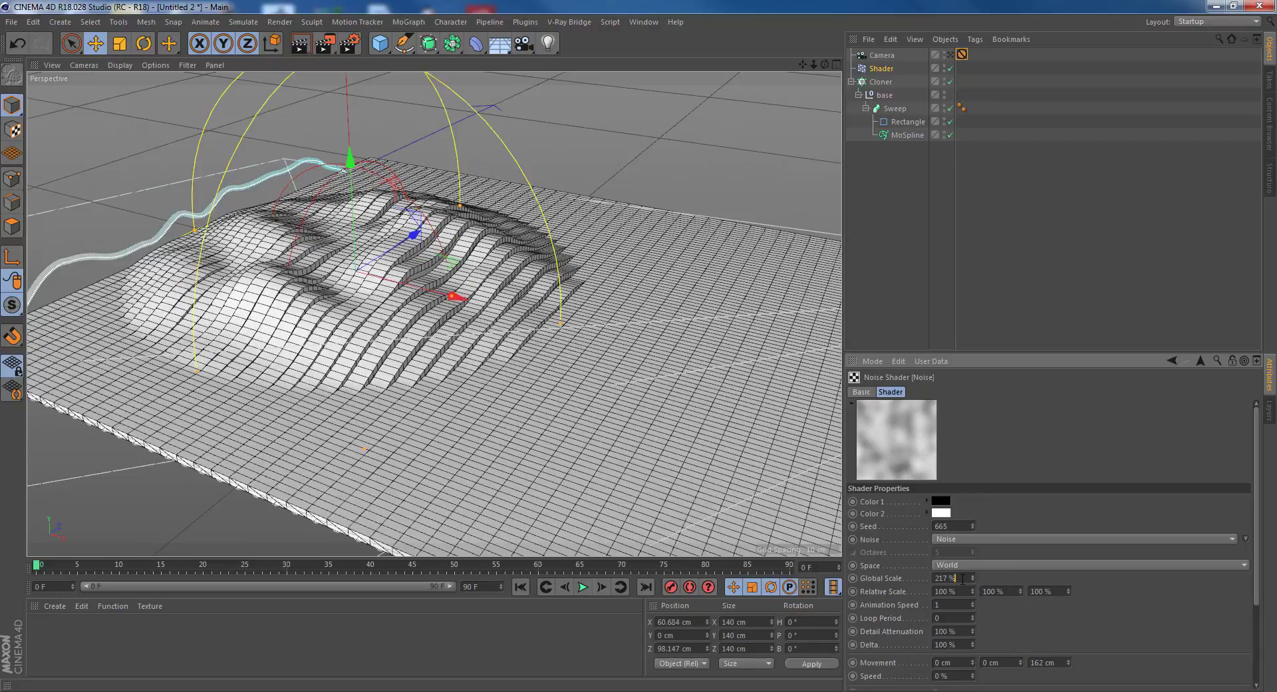
click(963, 578)
text(150)
key(Return)
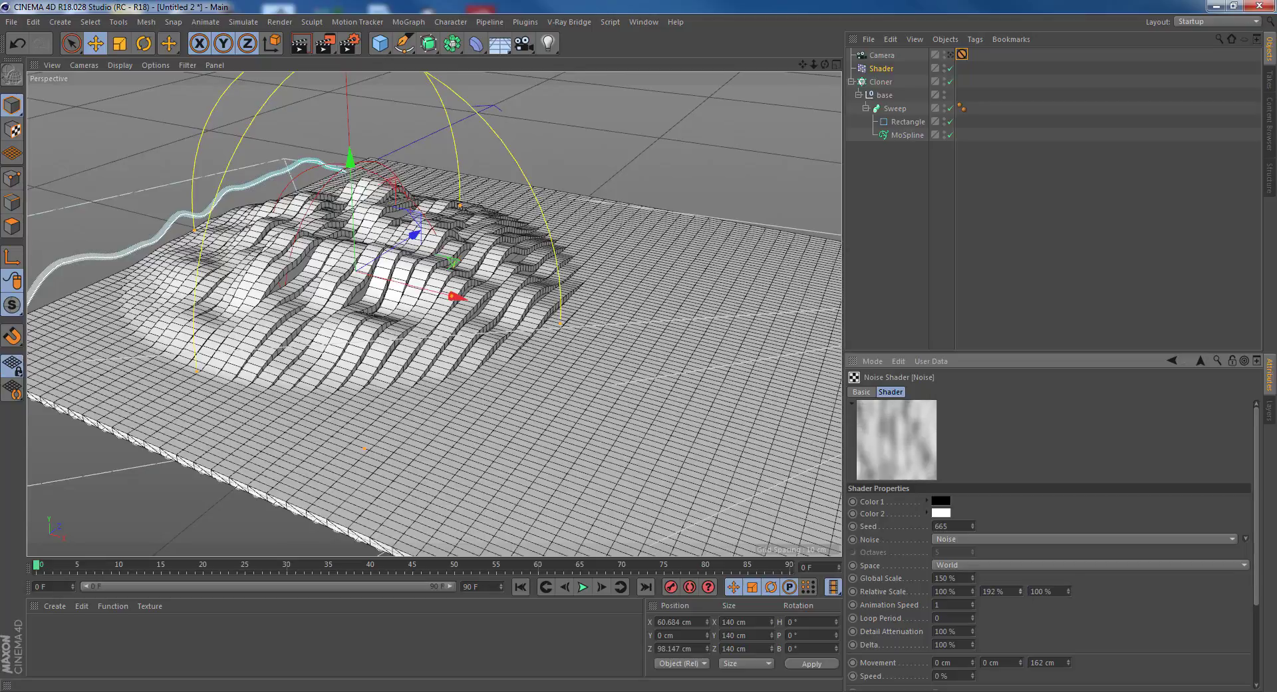
Undo the relative scale change on Y, set the noise's relative Z scale to 130%, and preview the animation.
key(ctrl+z)
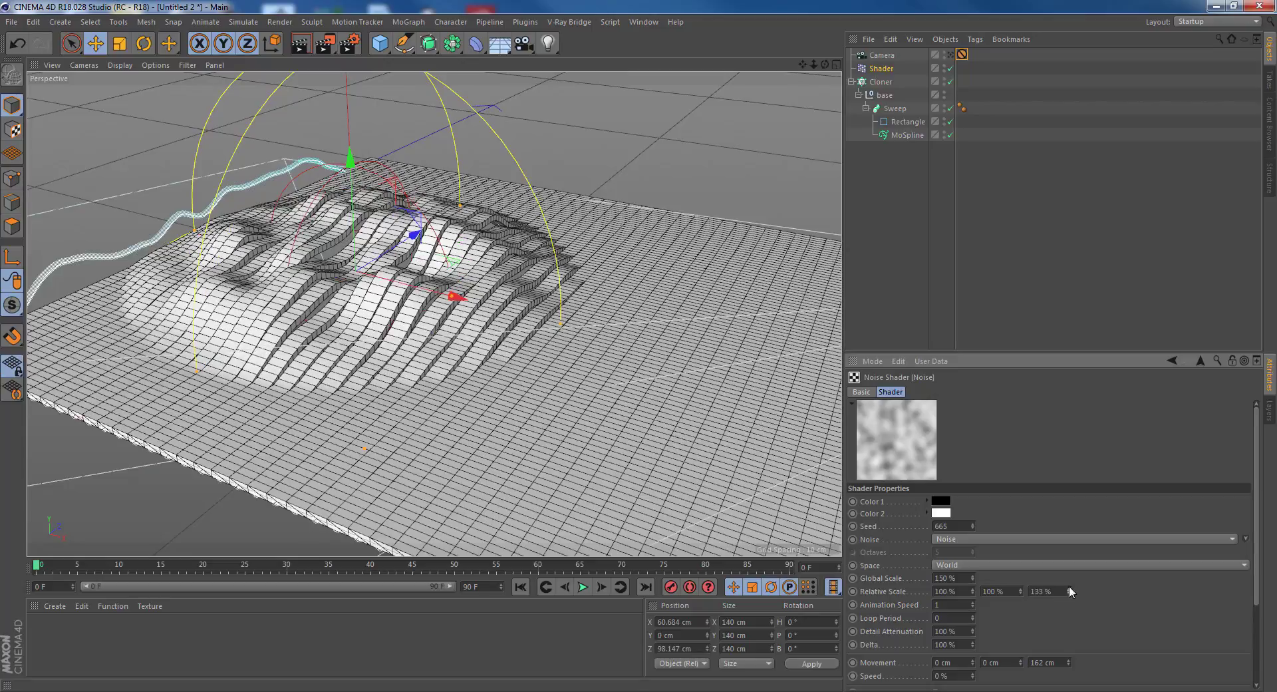
drag(1069, 587, 1069, 567)
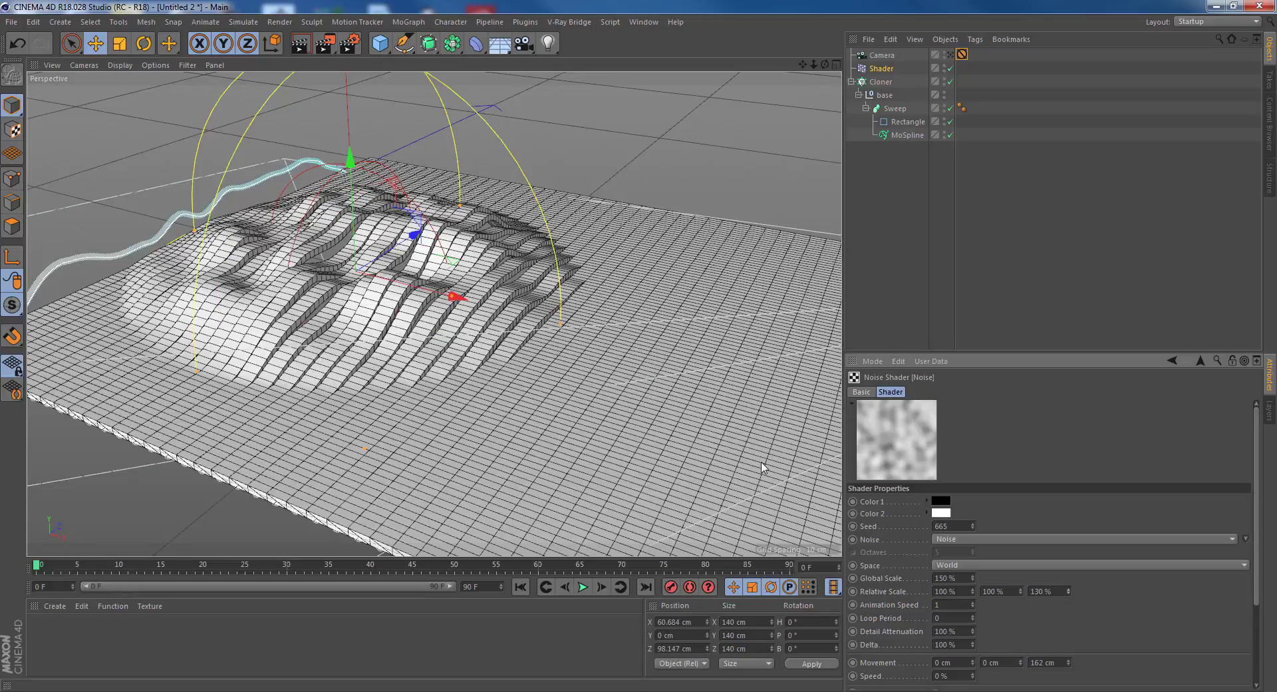
click(565, 586)
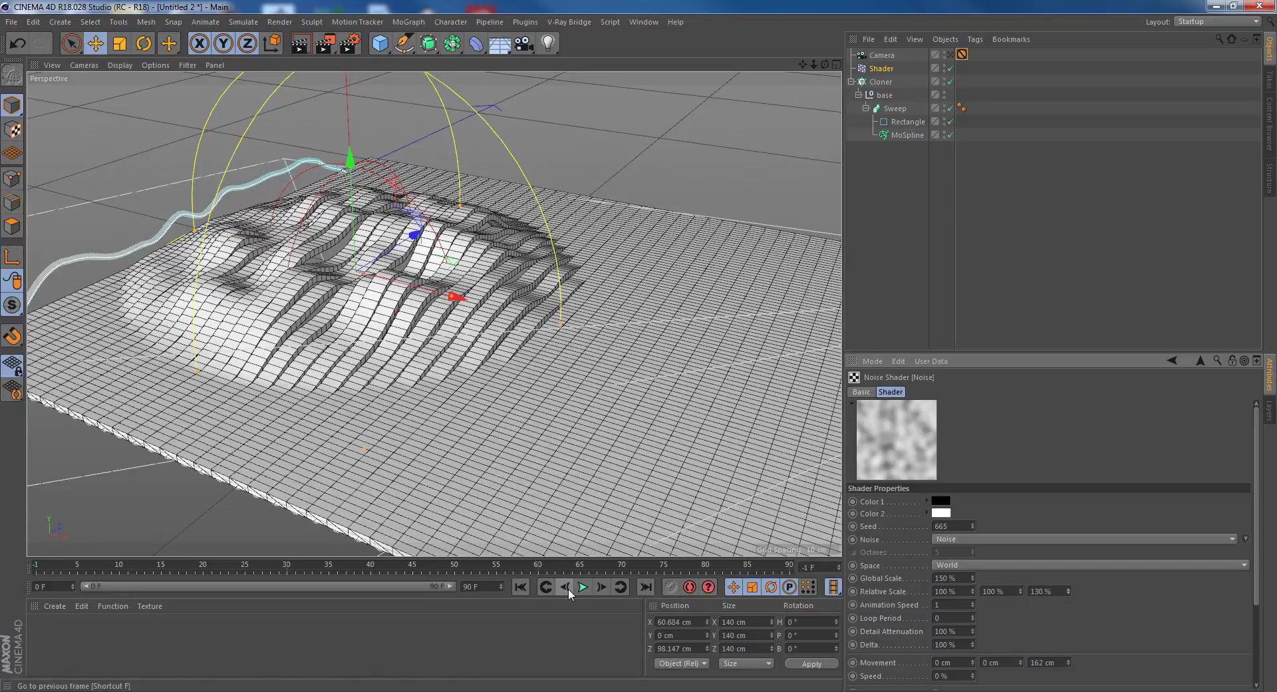
click(582, 587)
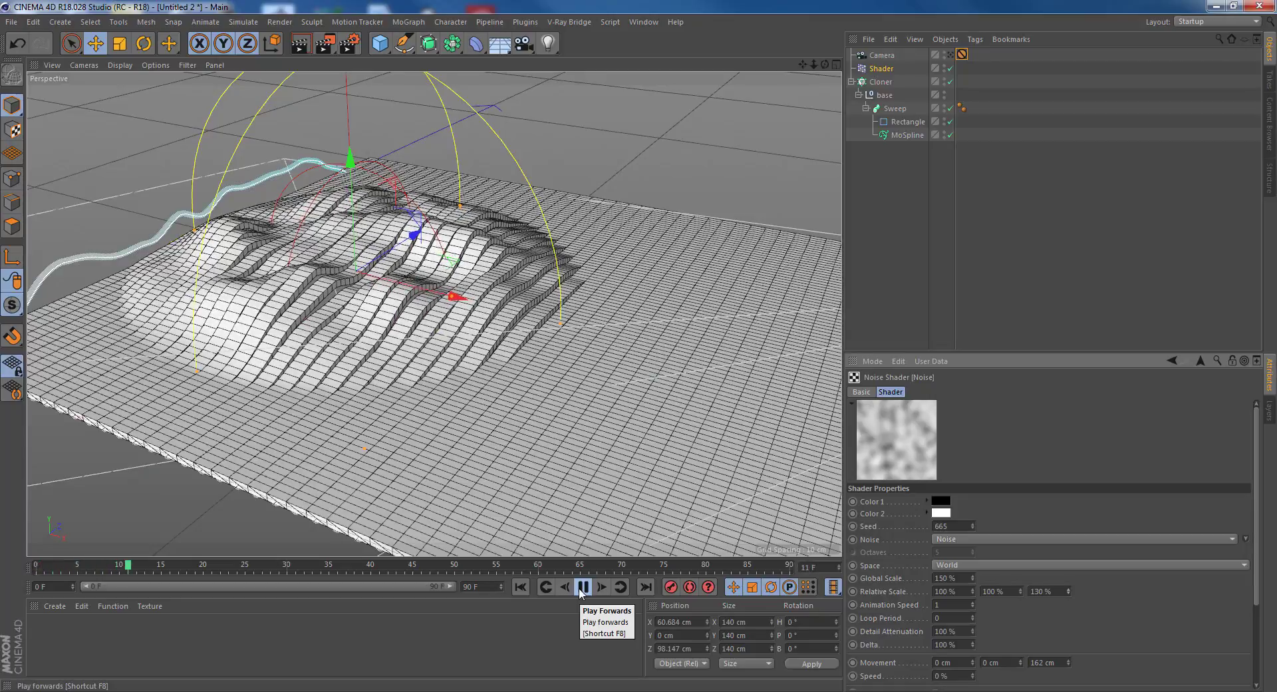
click(583, 588)
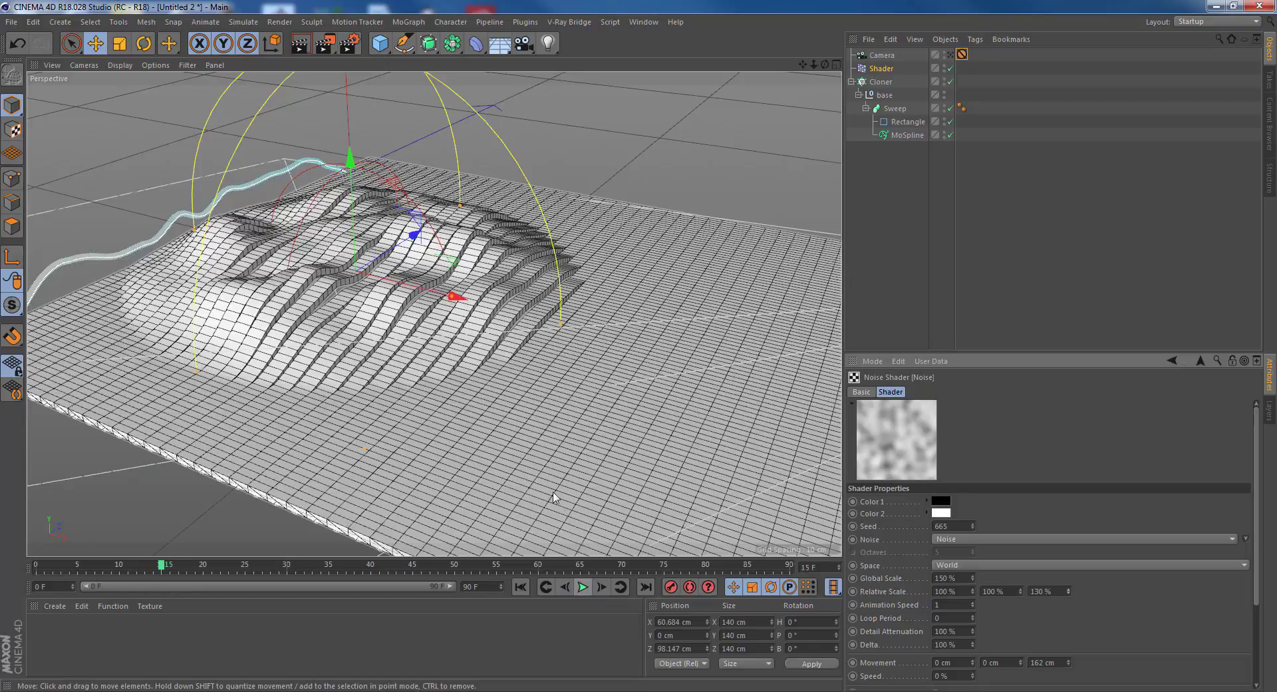
Look through the camera, move the Shader effector along X to about -134 cm, and keyframe its X position at frame 0.
click(951, 55)
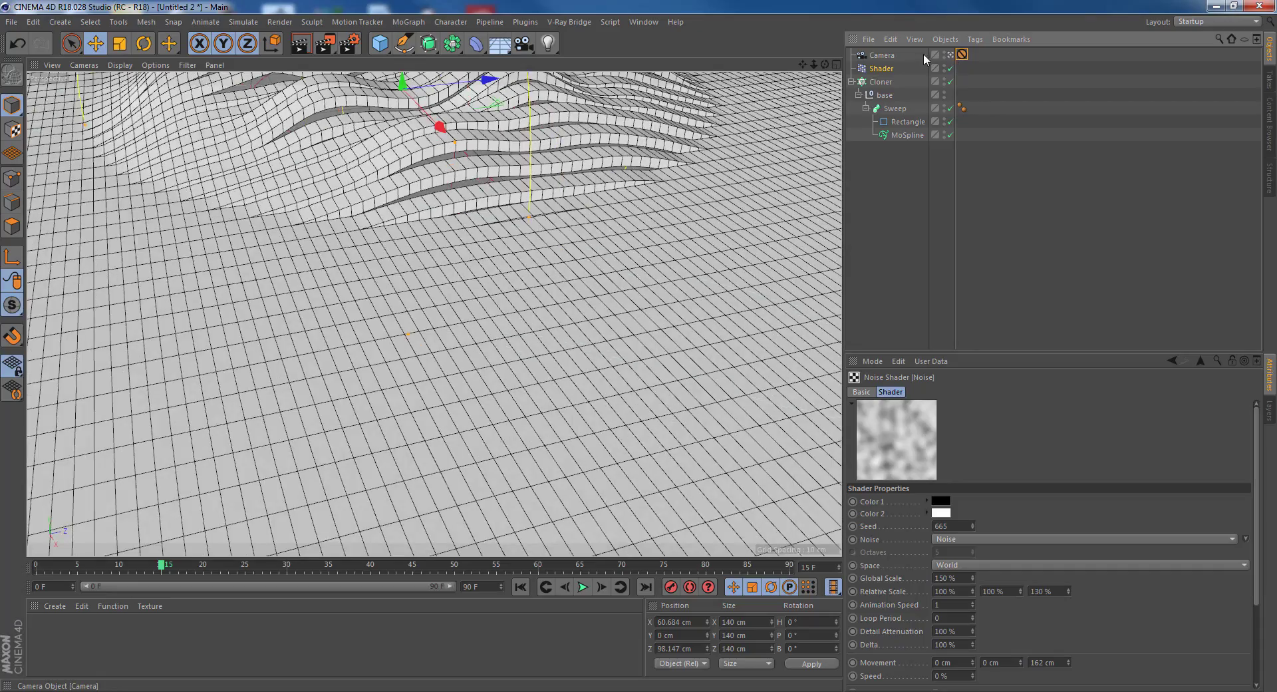
click(883, 69)
click(903, 392)
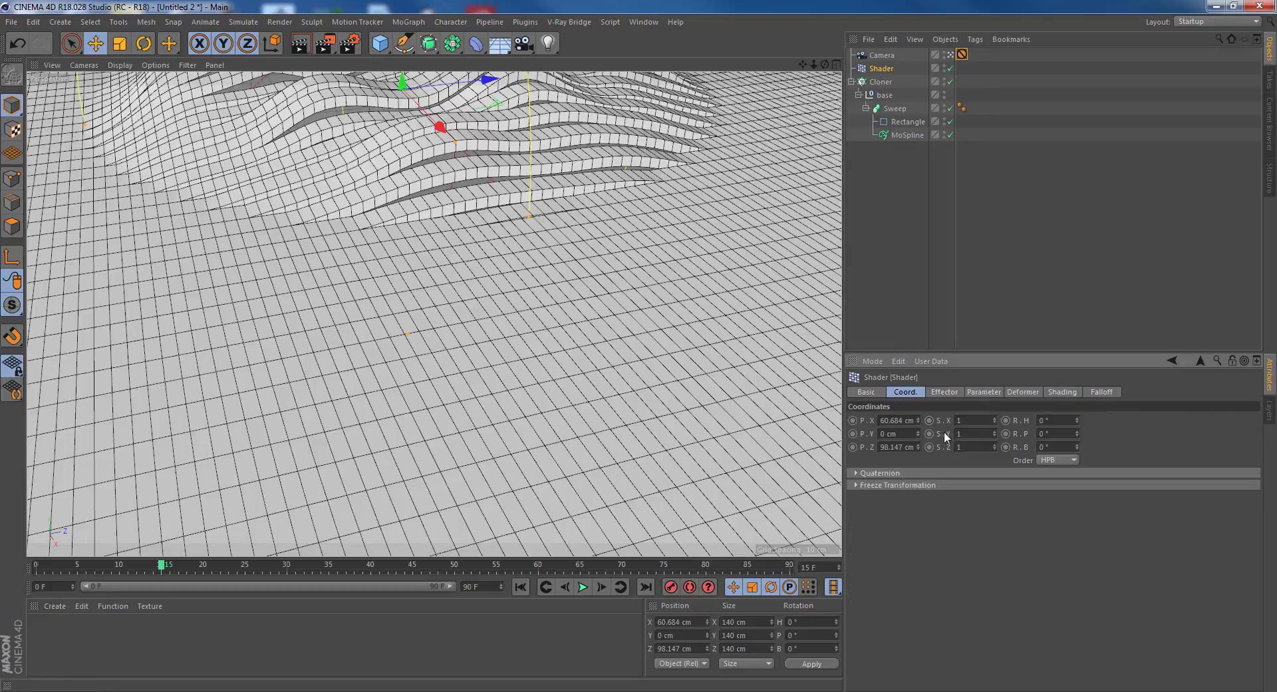
drag(439, 126, 308, 97)
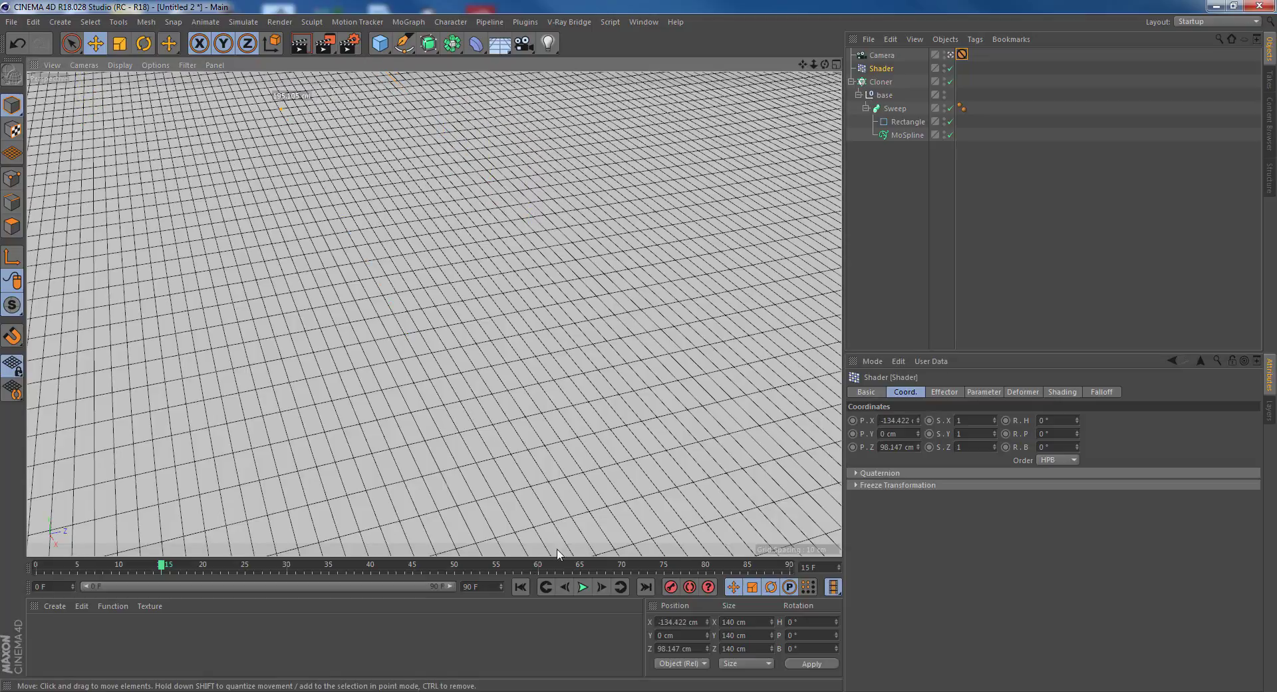
click(523, 588)
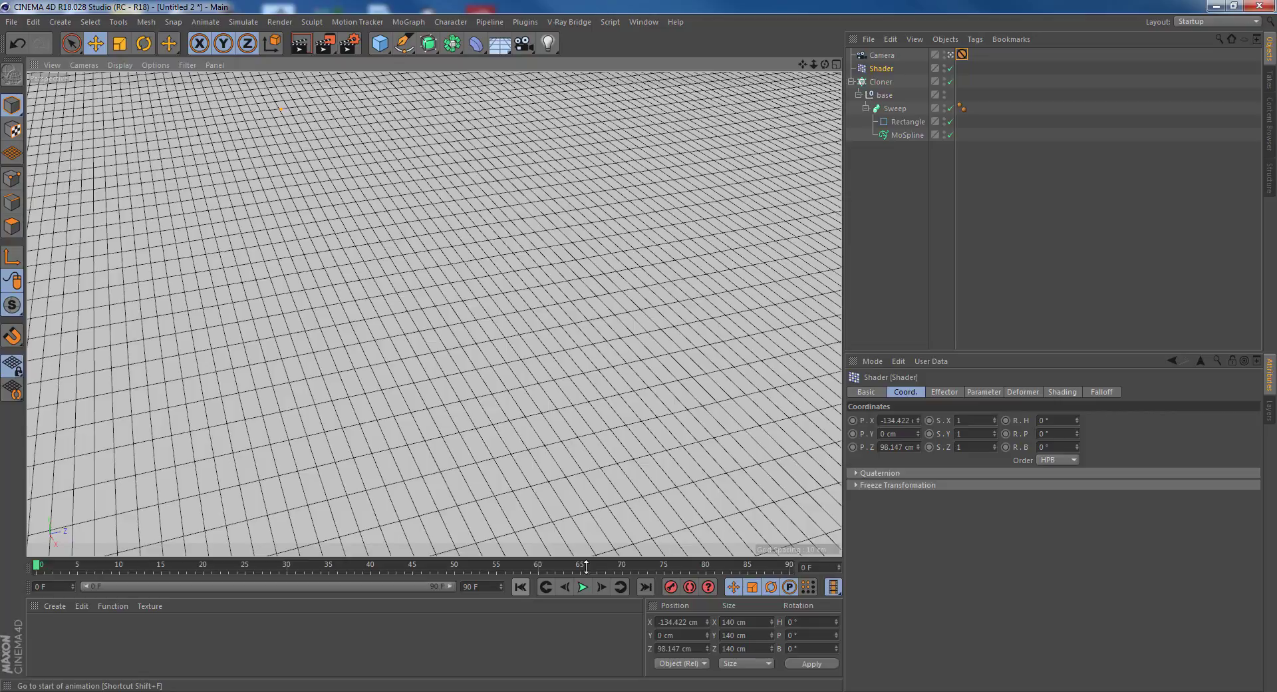
click(853, 420)
At frame 90, move the Shader effector along X to about 267 cm and keyframe its X position.
click(773, 566)
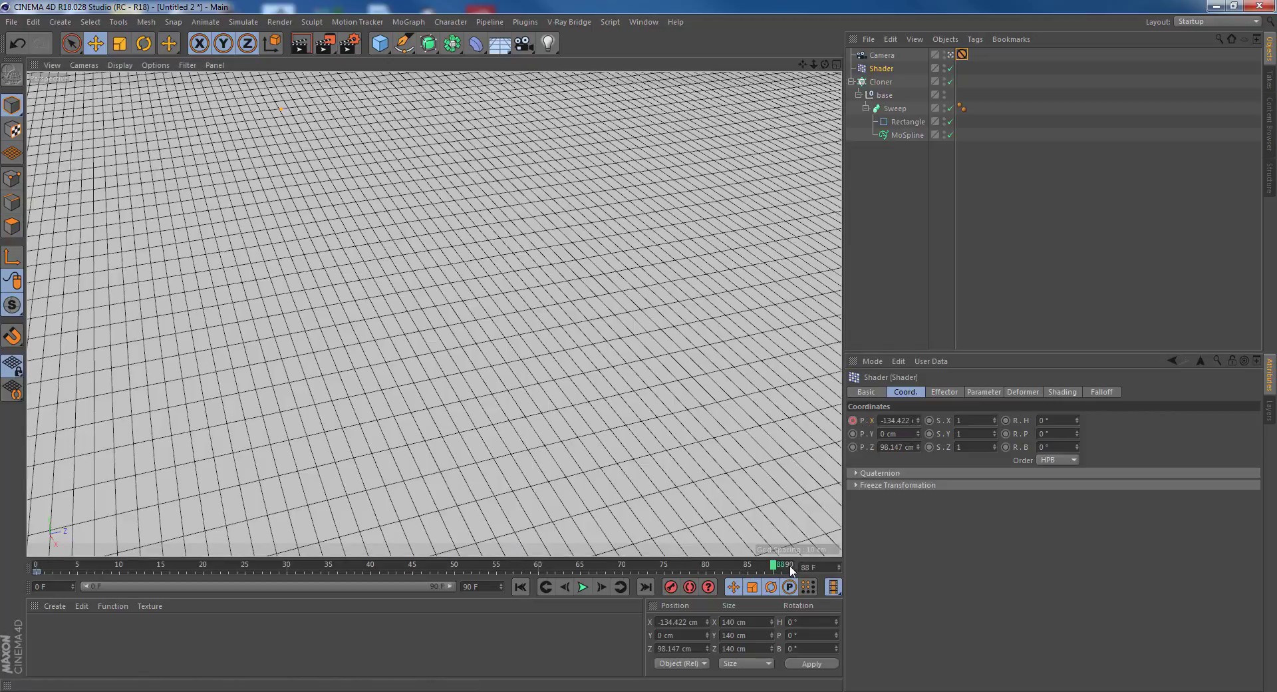
click(791, 567)
drag(920, 418, 920, 411)
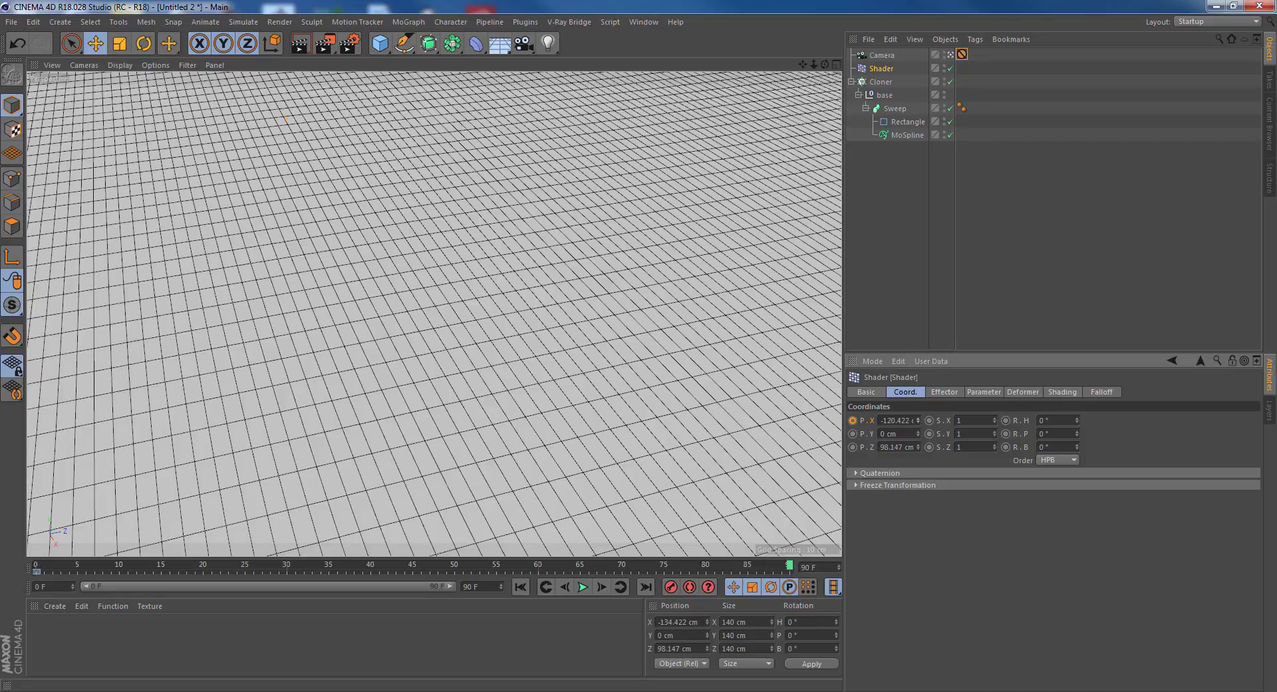
click(905, 419)
text(100)
key(Return)
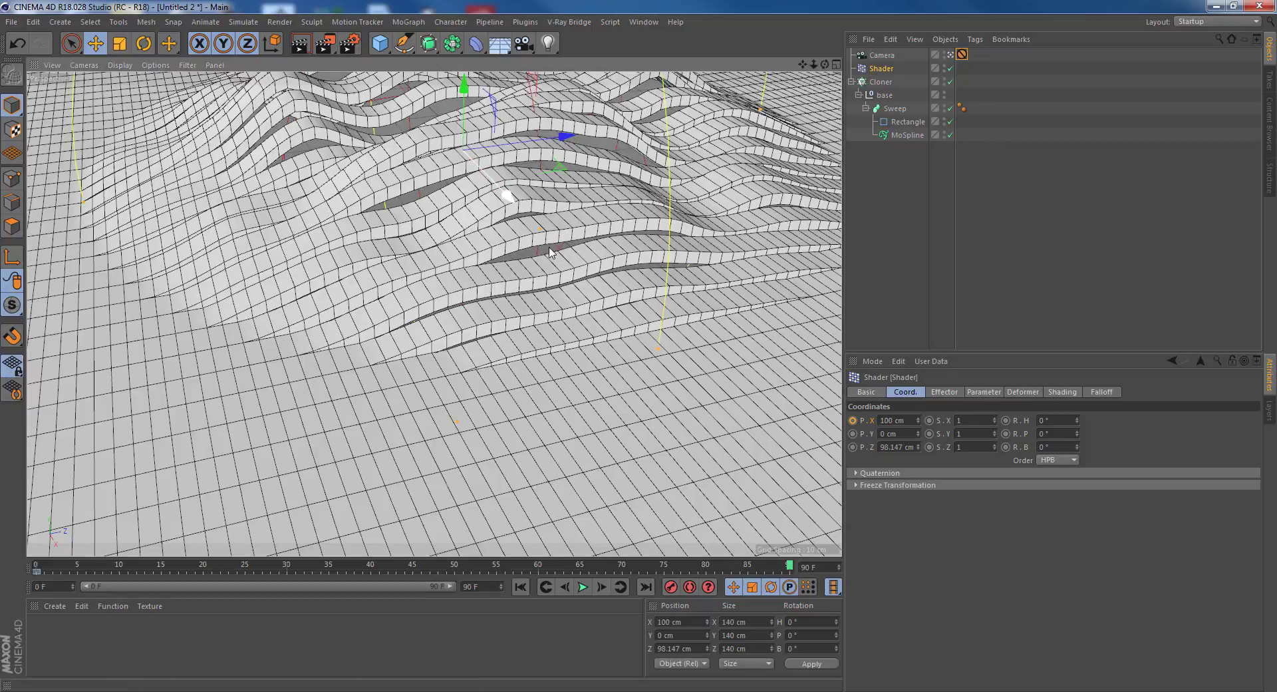
drag(510, 200, 692, 385)
drag(496, 230, 678, 419)
click(853, 420)
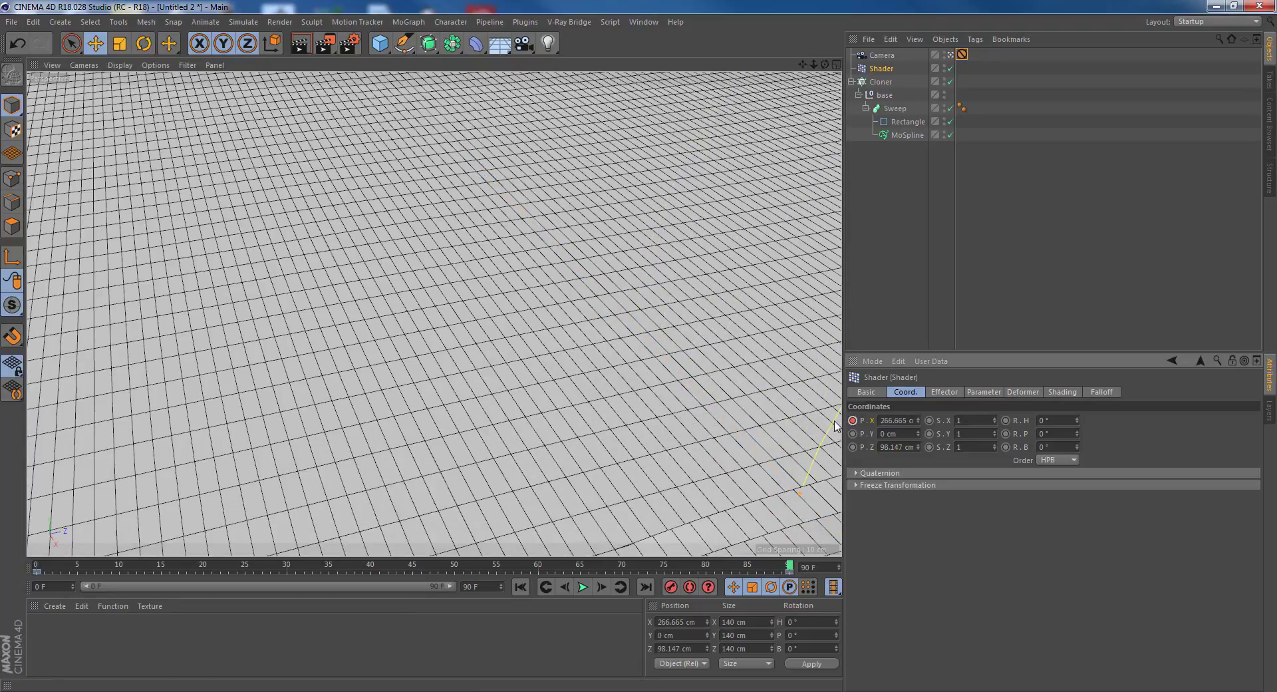
Play the animation from frame 0 to check how the Shader effector travels across the bands.
click(528, 589)
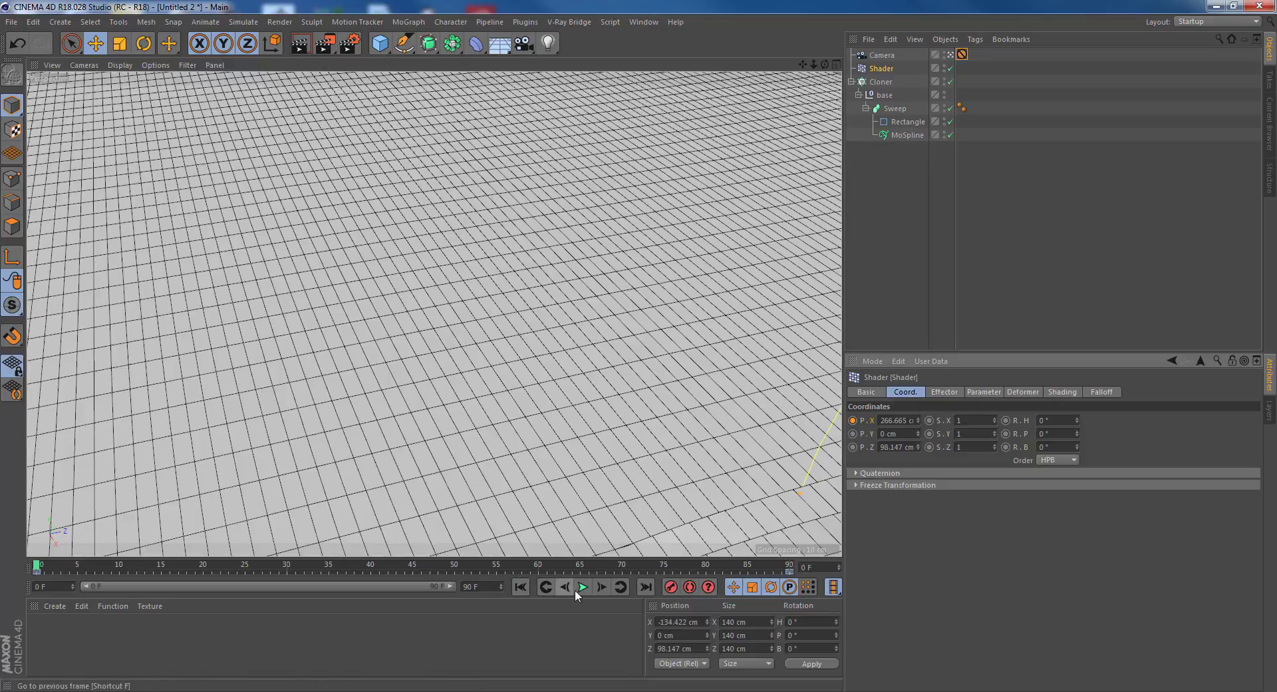
click(583, 588)
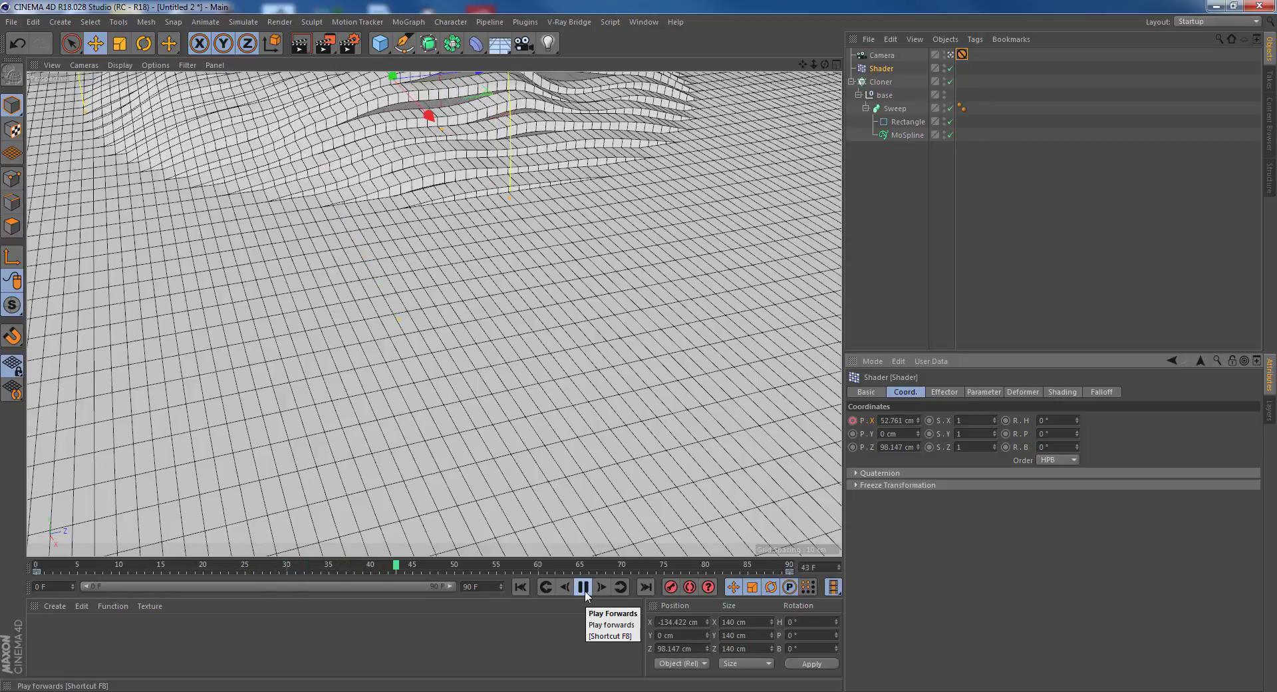
click(585, 592)
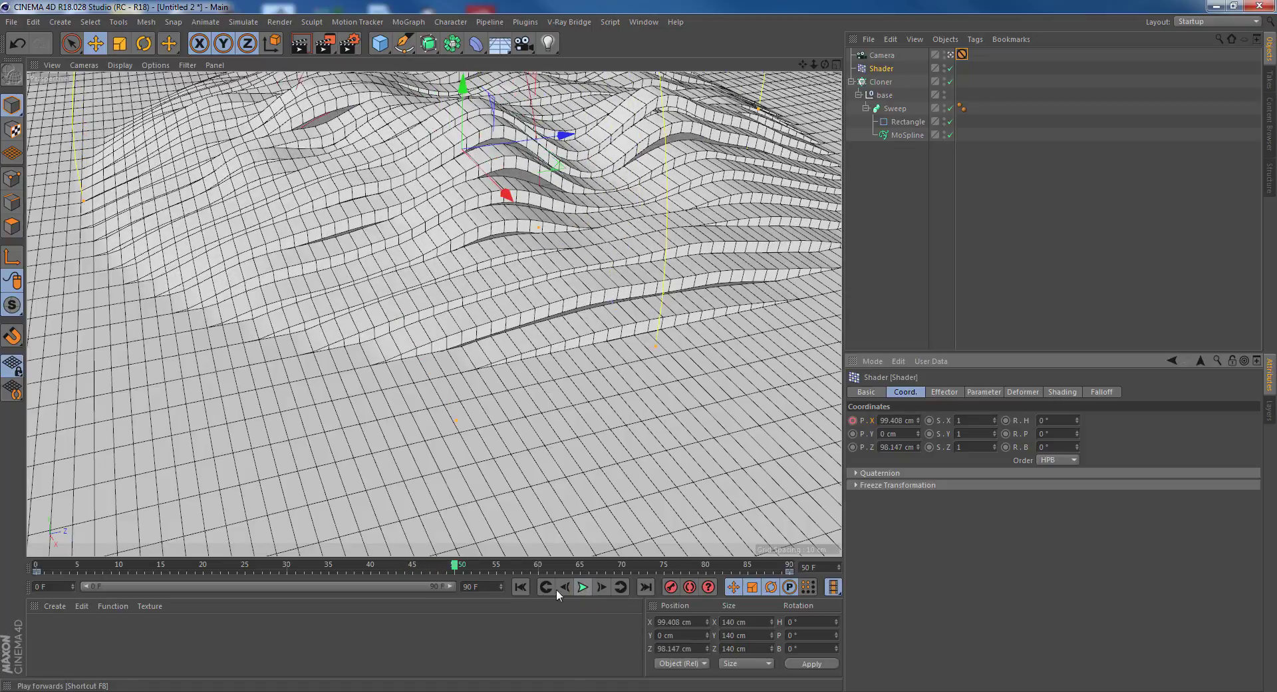
Replace the Shader effector's frame 0 keyframe with X position -30 cm and play the animation.
click(522, 588)
double_click(899, 423)
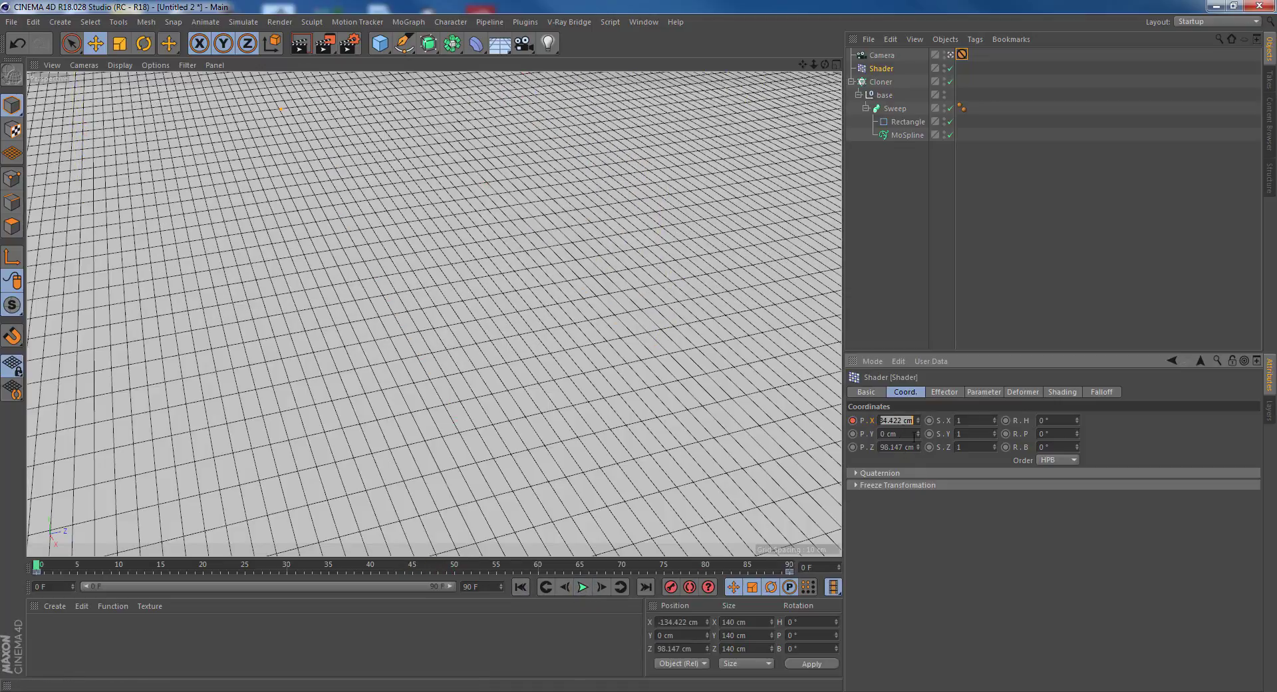
text(0)
key(Return)
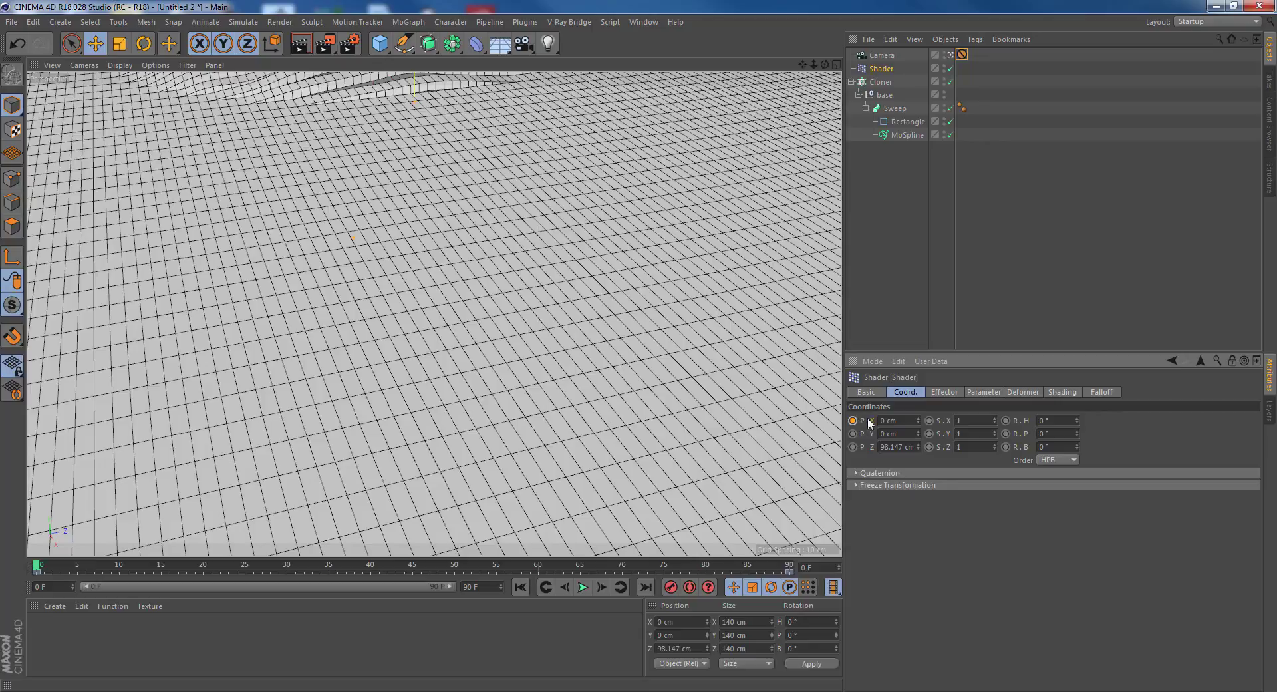
double_click(890, 420)
key(BackSpace)
text(-20)
key(Return)
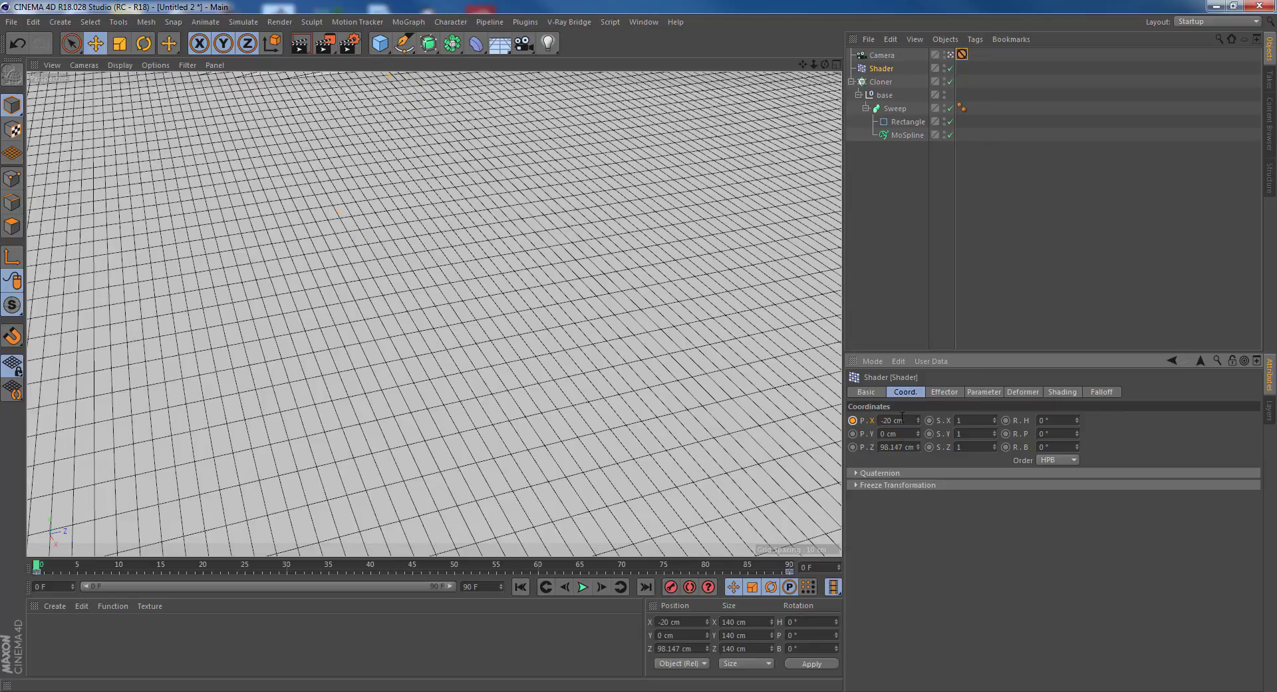
double_click(889, 420)
text(-3)
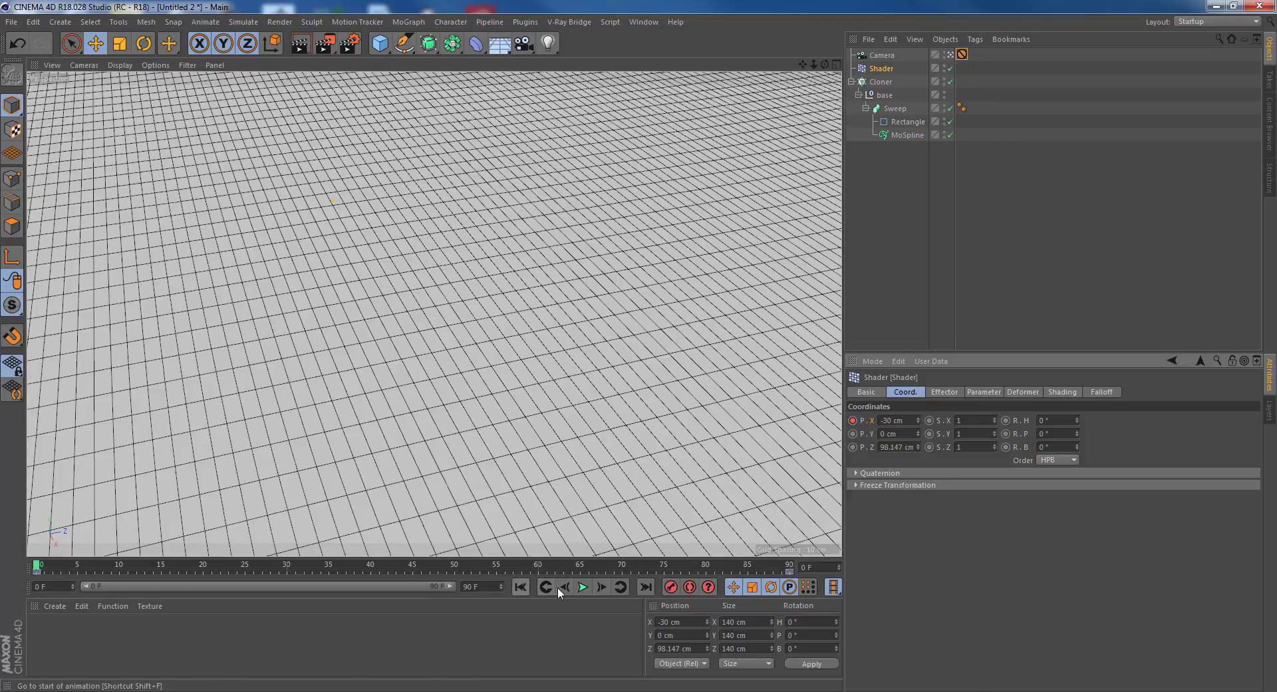
click(583, 587)
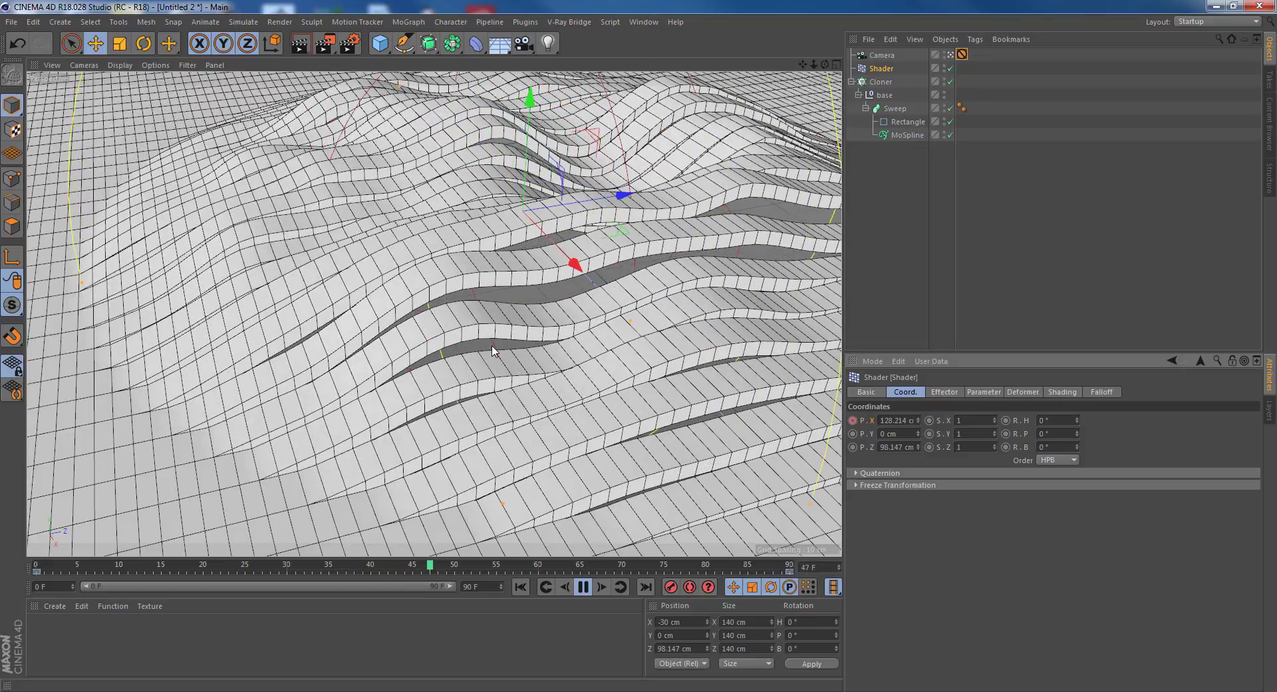
click(584, 587)
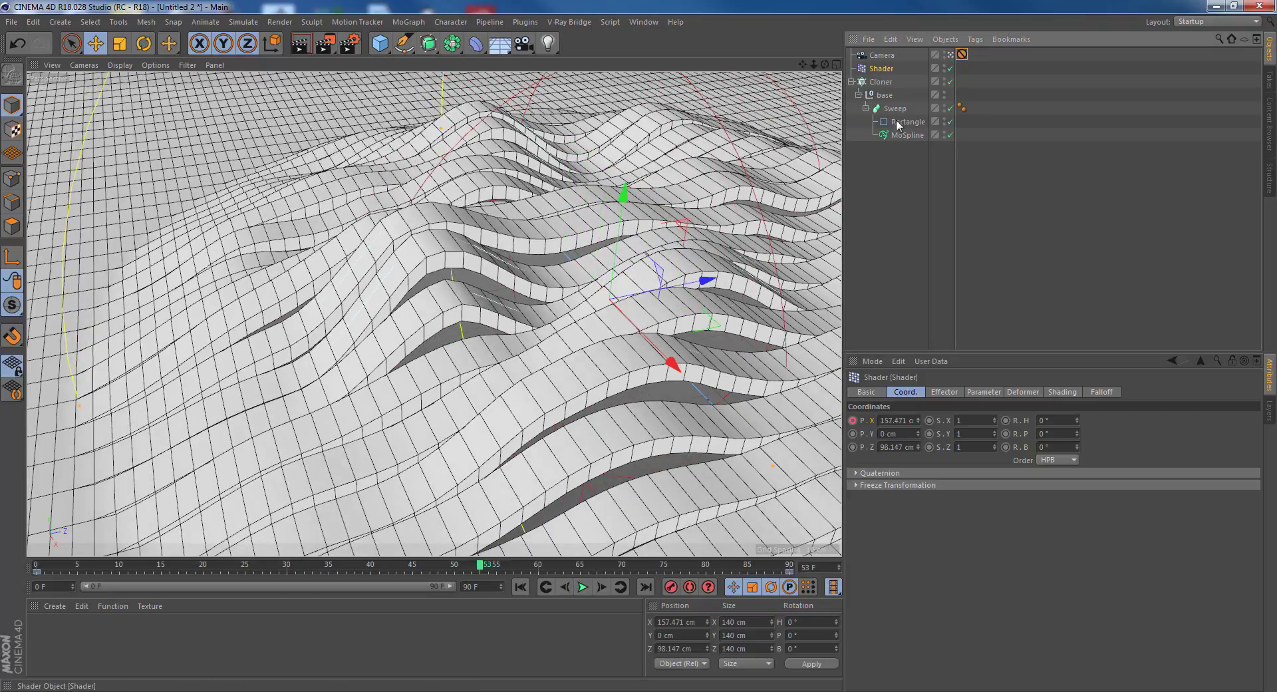
Set the Shader effector's falloff scale to 200% and replay the animation from the start.
click(1107, 396)
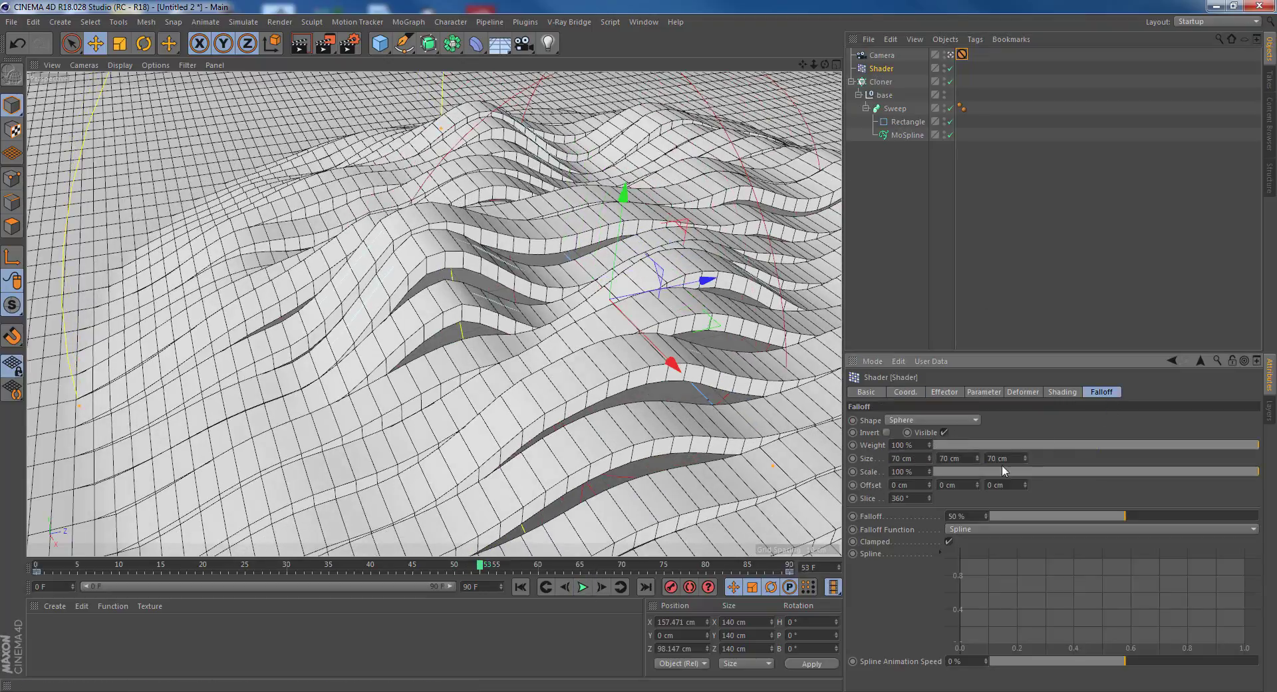
double_click(922, 471)
text(200)
key(Return)
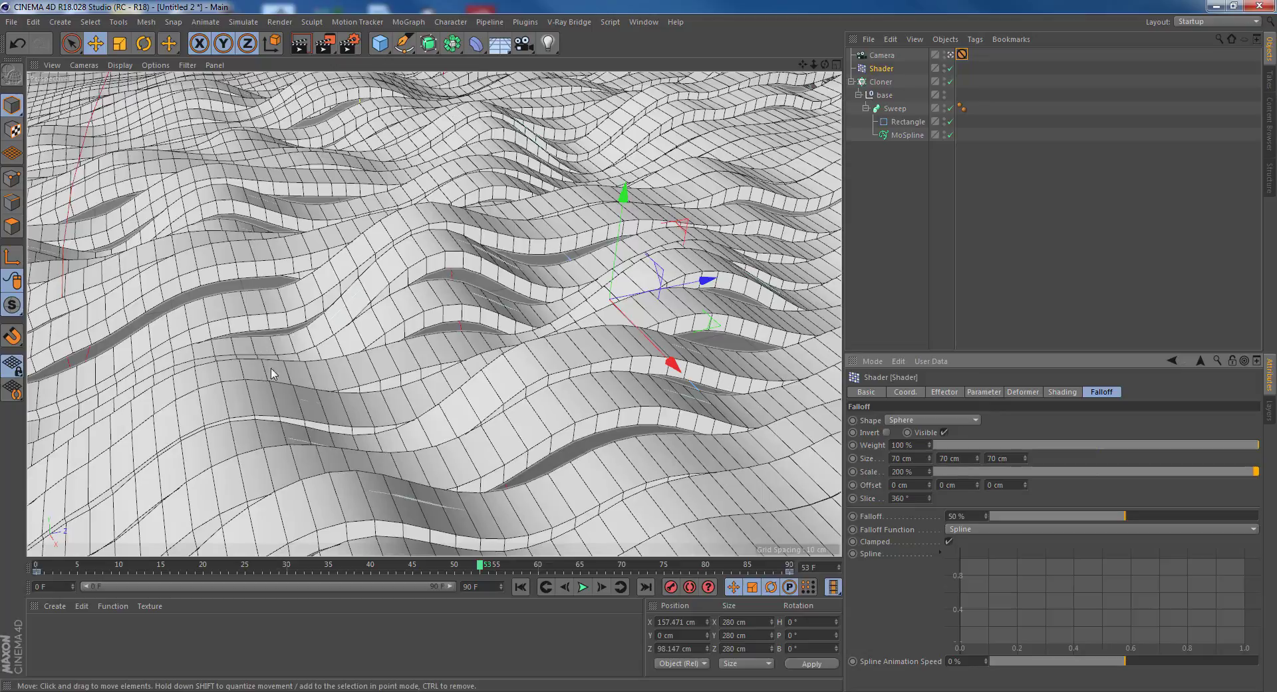
click(520, 586)
click(583, 587)
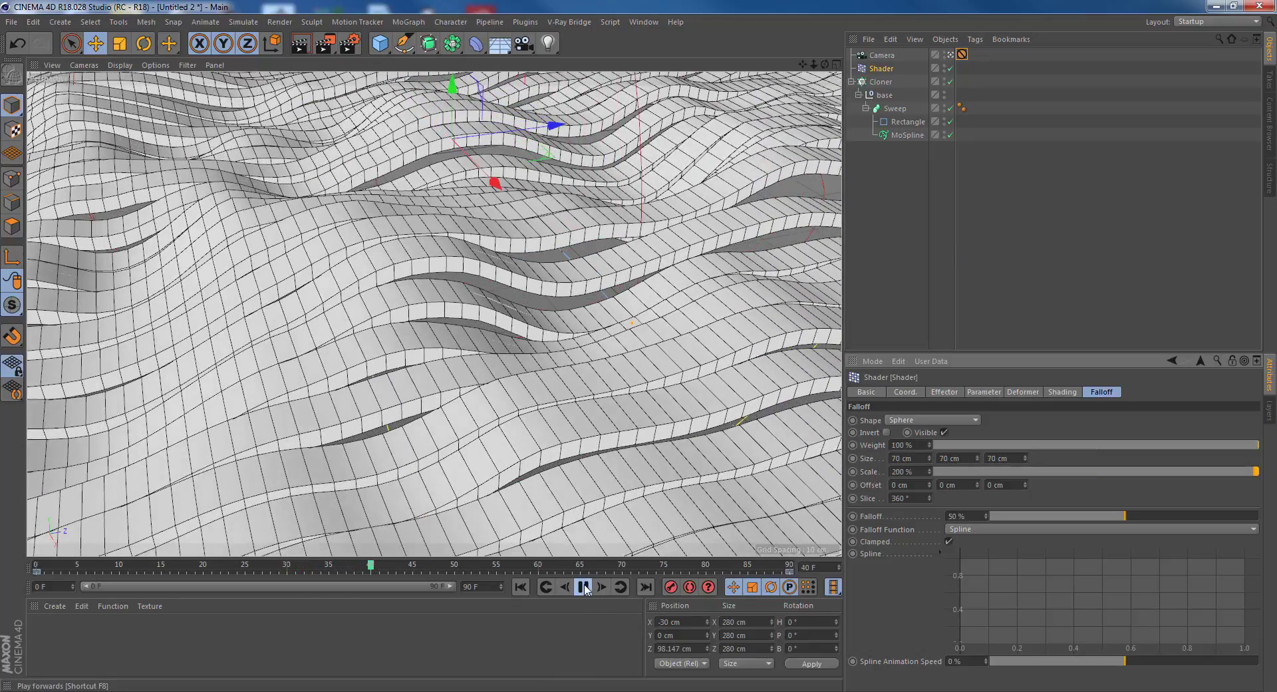
click(584, 588)
Reduce the noise's Z movement to 25 cm and start playback.
click(1060, 392)
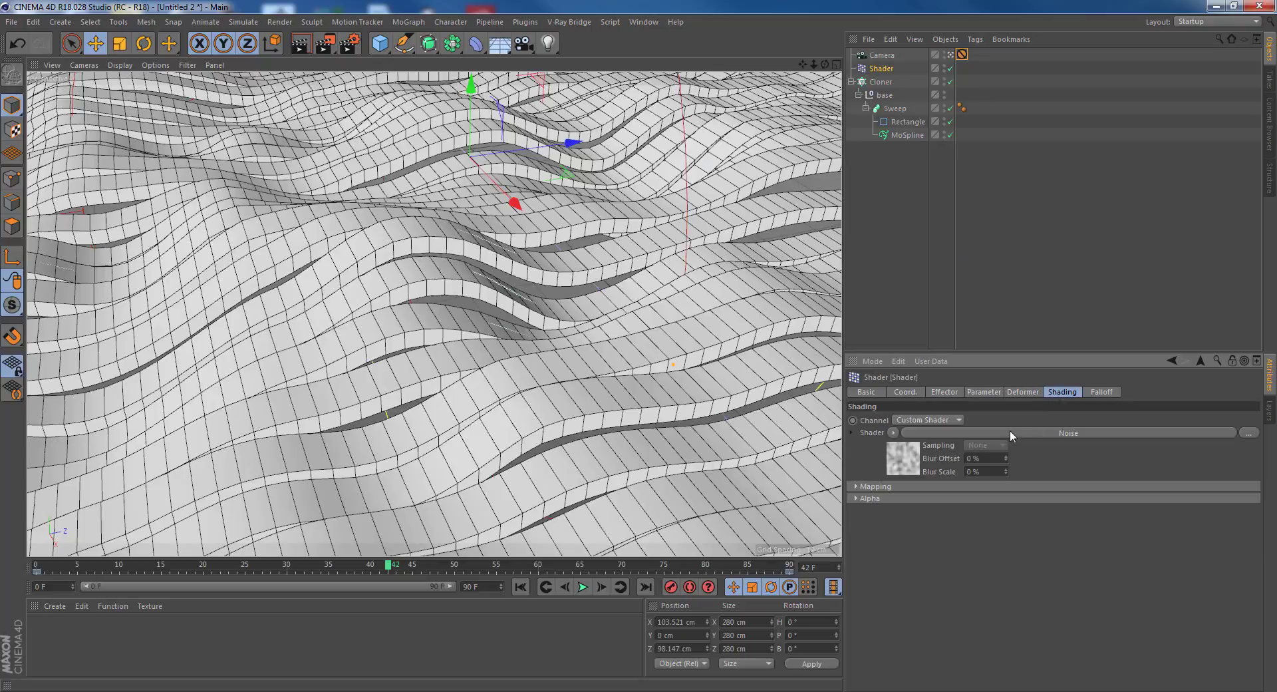
click(1011, 432)
scroll(998, 618, down, 3)
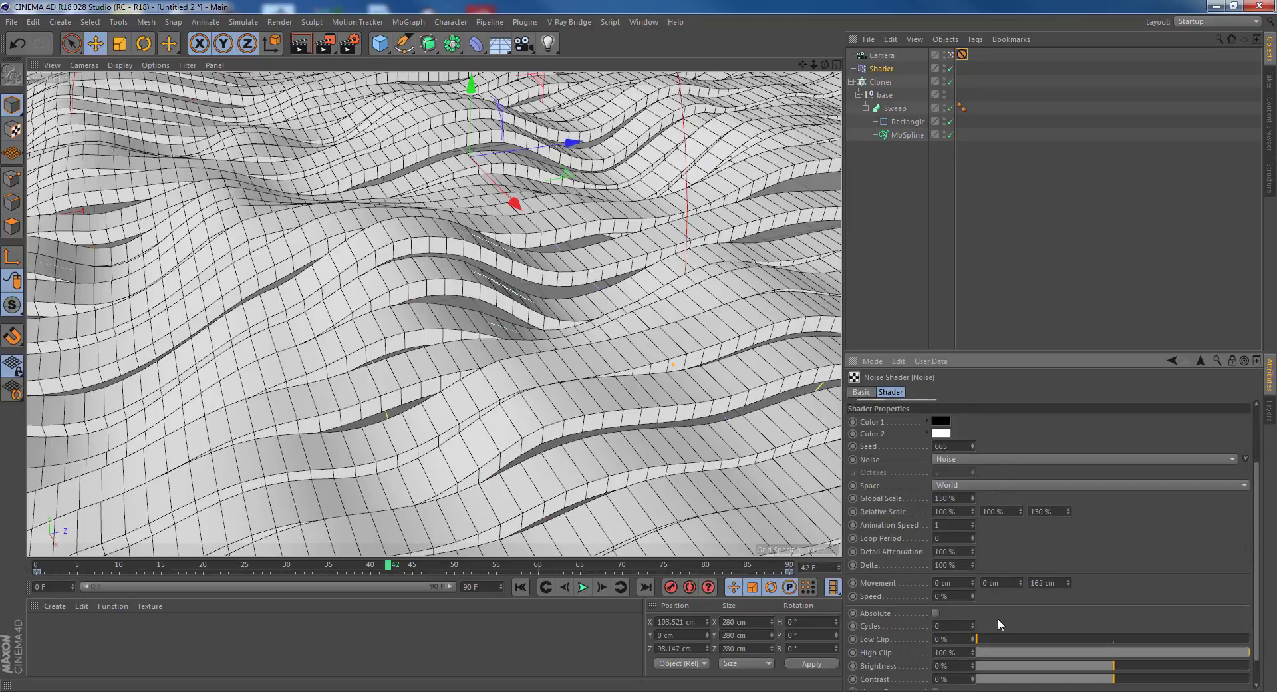
drag(1067, 582, 1072, 580)
click(584, 587)
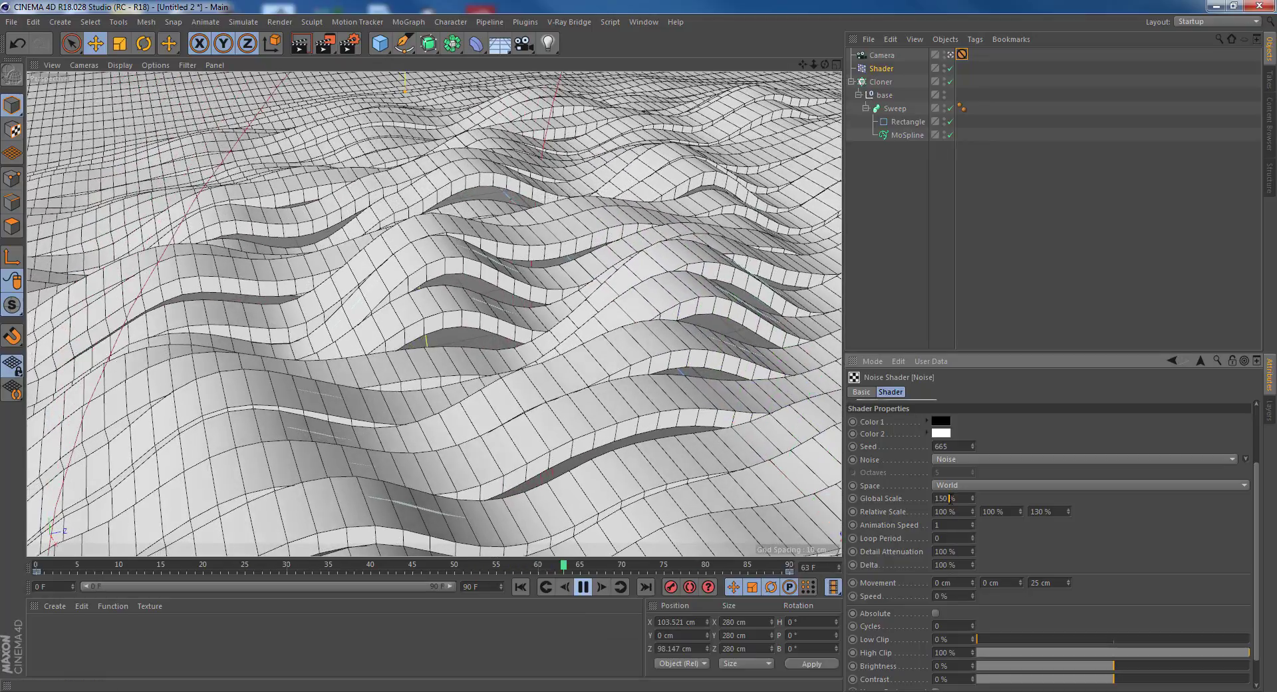
Set the noise's global scale to 250% while the animation plays.
click(952, 498)
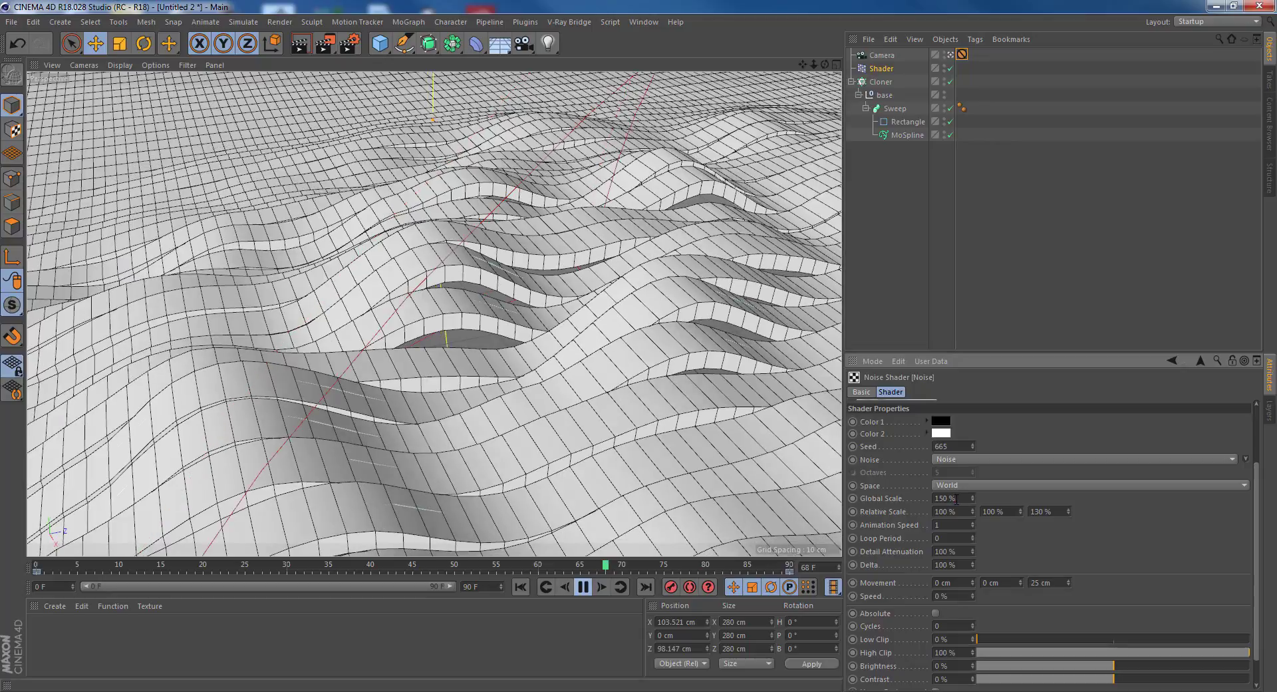
text(250)
key(Return)
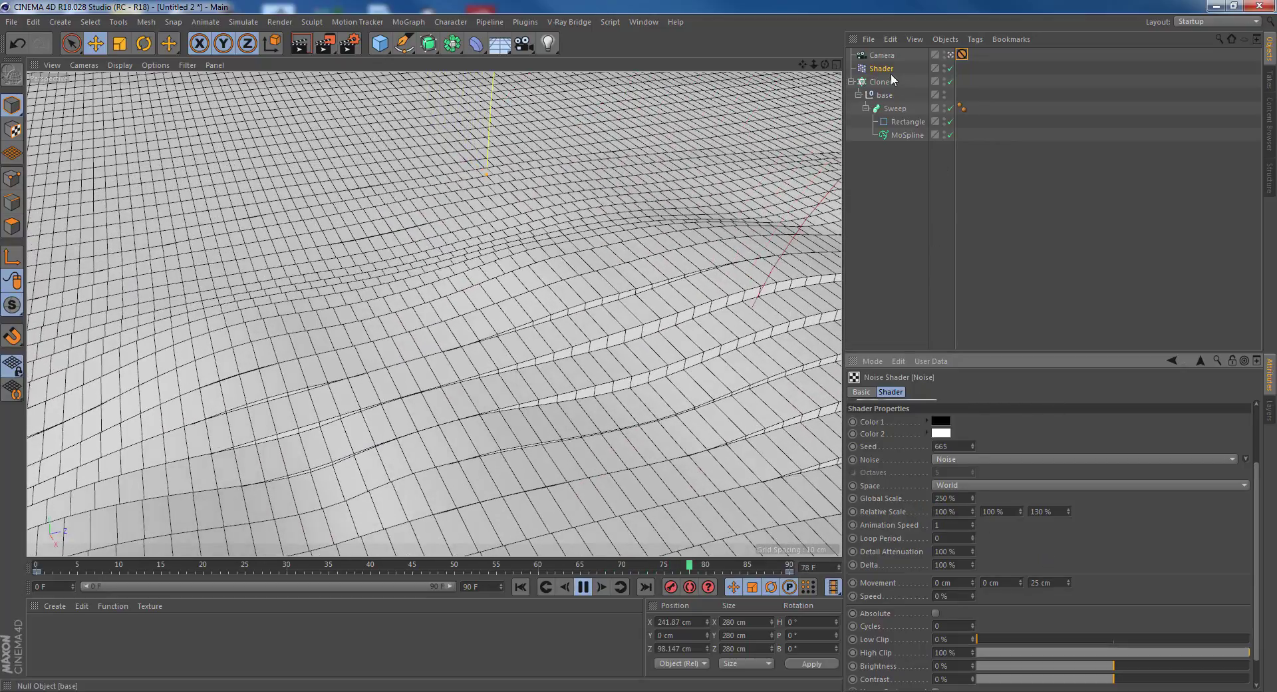
Set the Shader effector's Y position displacement to 35 cm and stop playback after checking the motion.
click(888, 69)
click(995, 392)
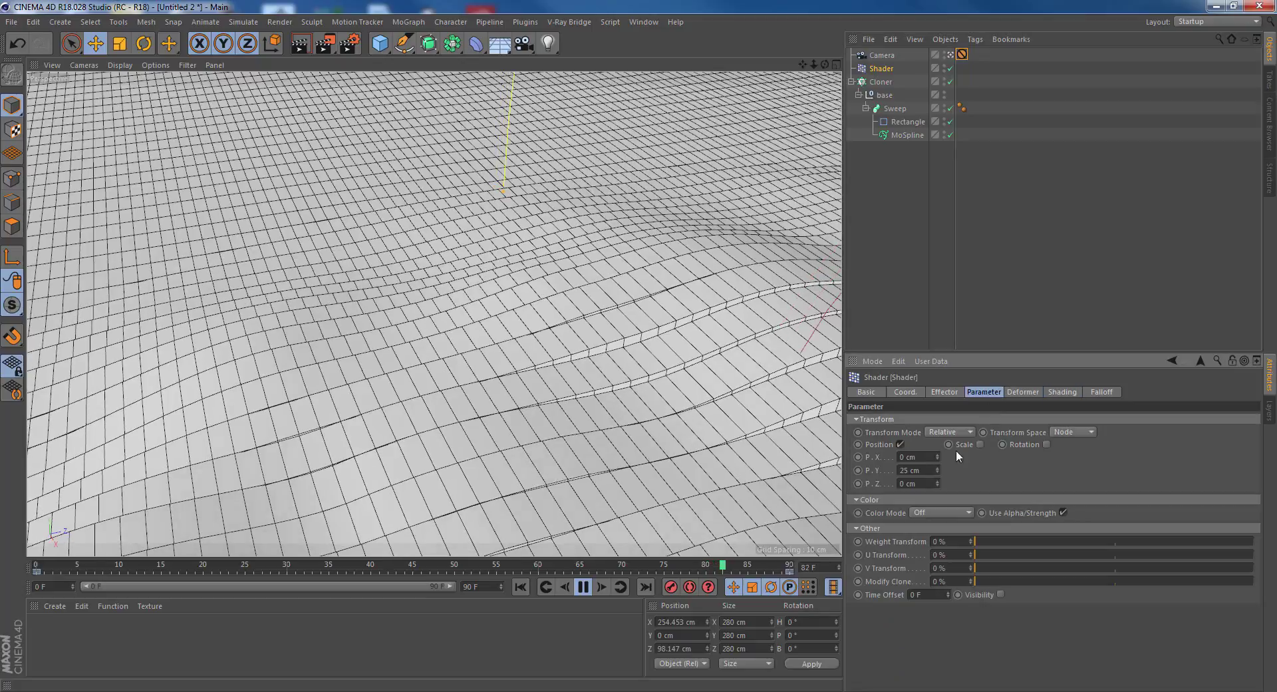
click(923, 469)
drag(923, 470, 844, 475)
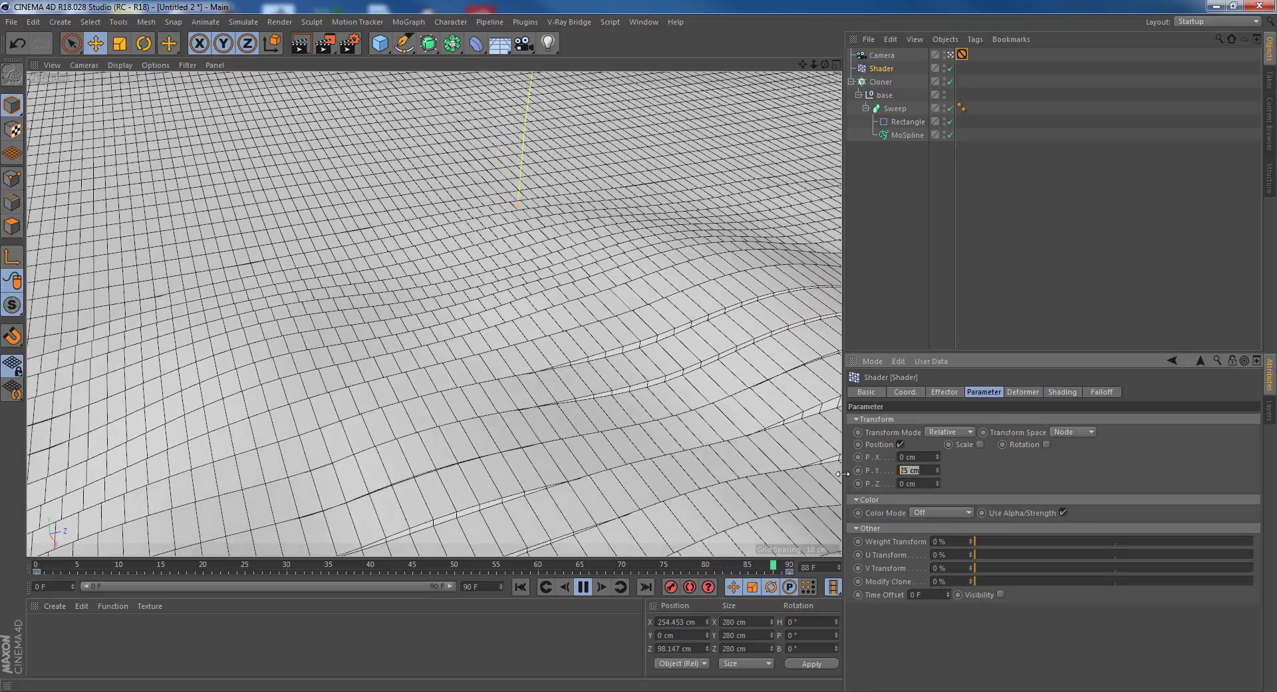
text(35)
key(Return)
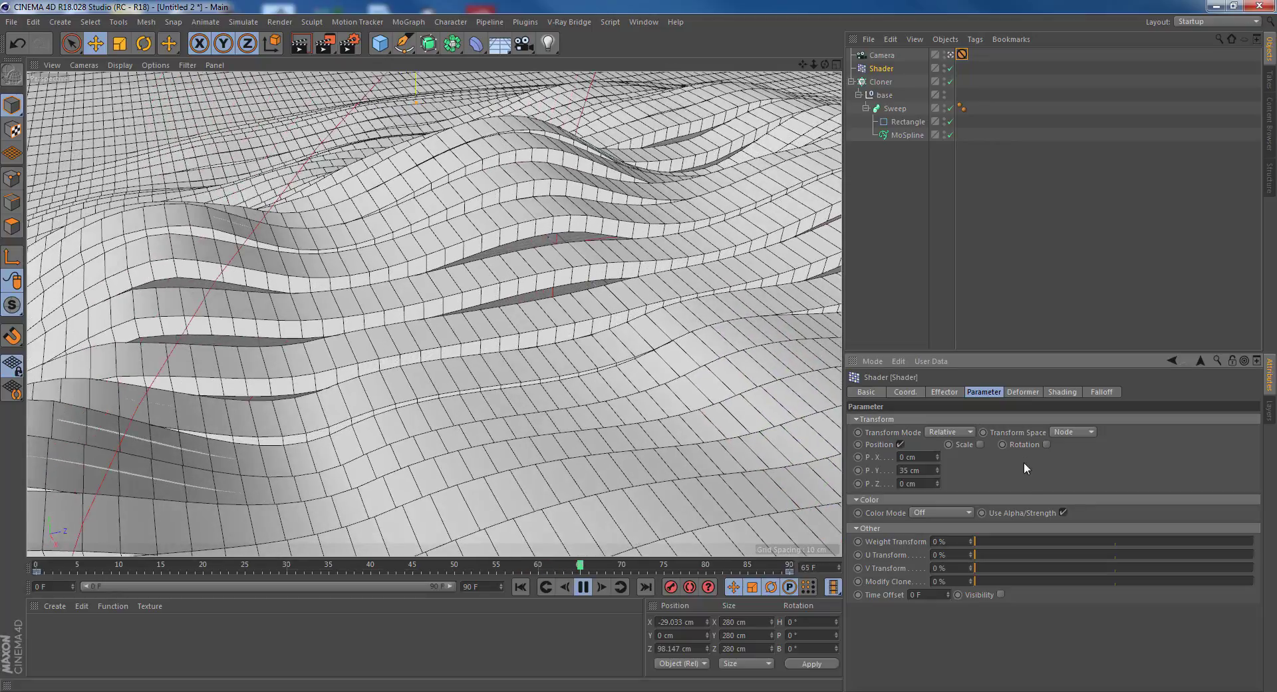
click(585, 588)
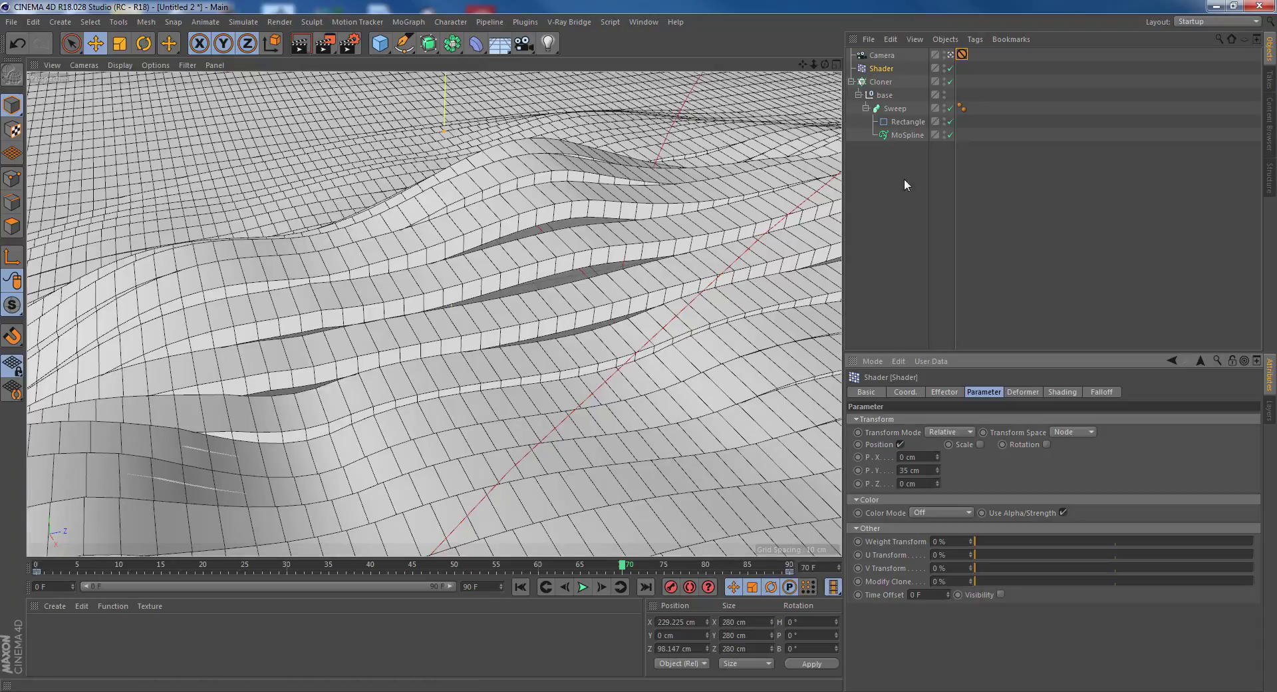
drag(905, 178, 856, 48)
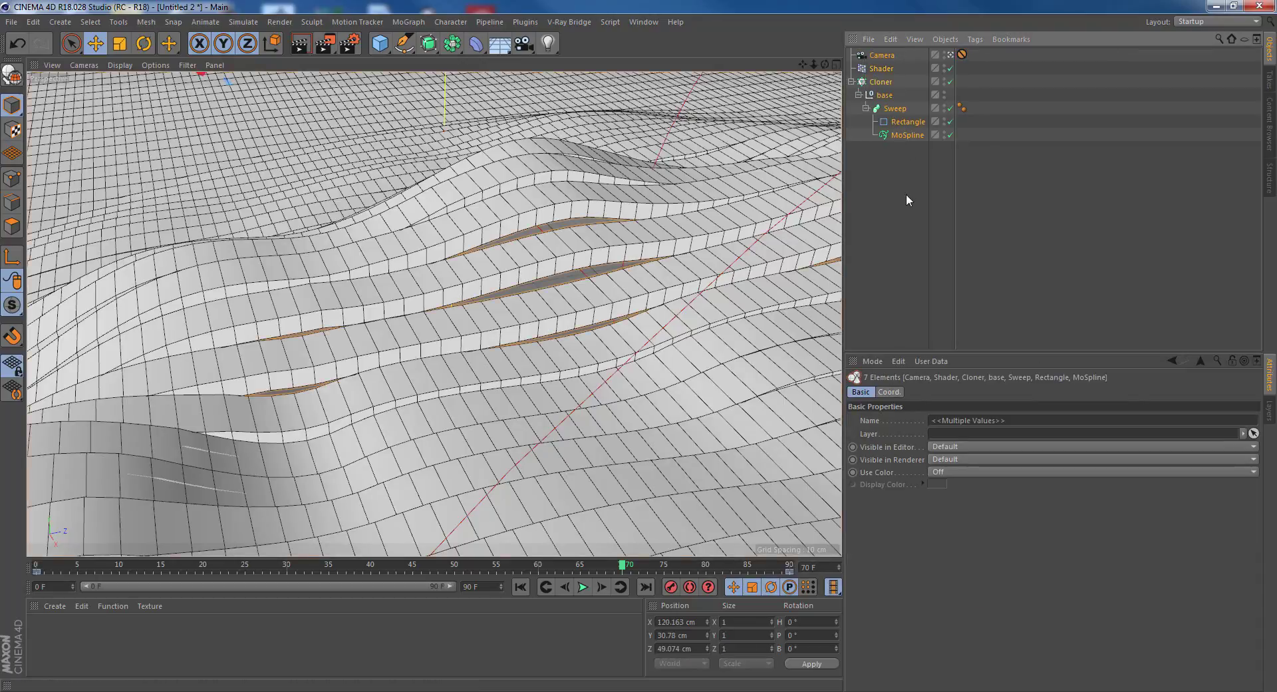
click(905, 173)
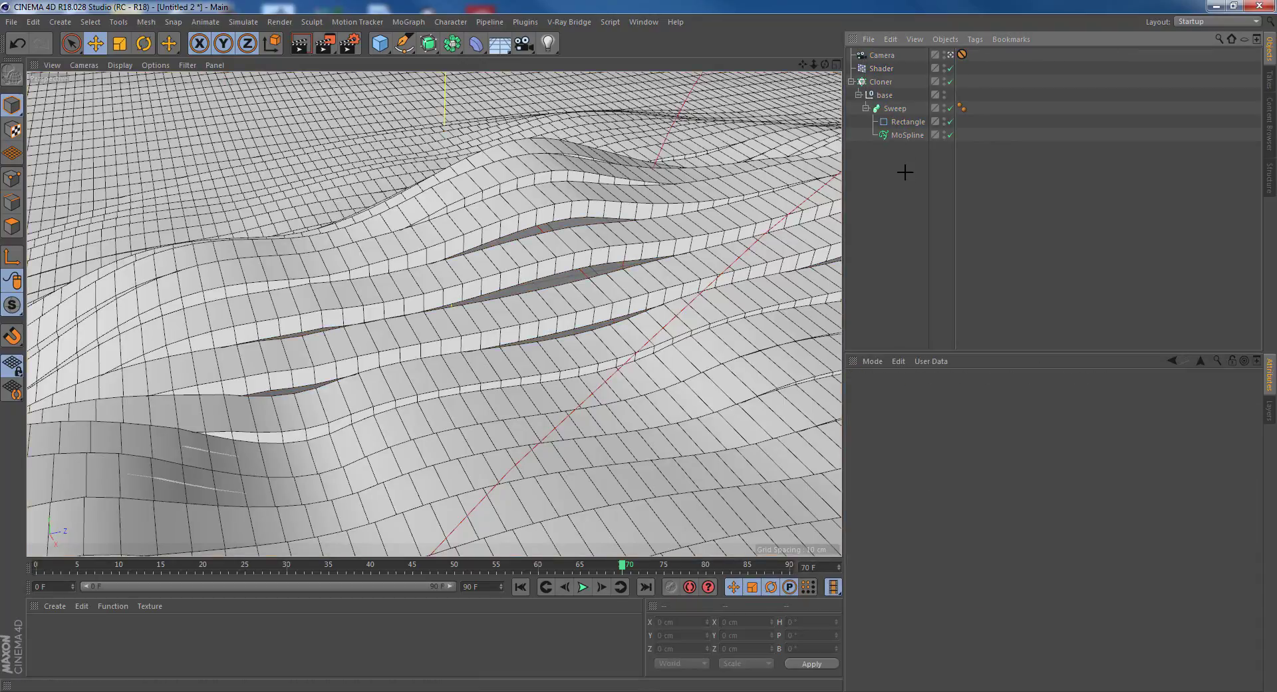